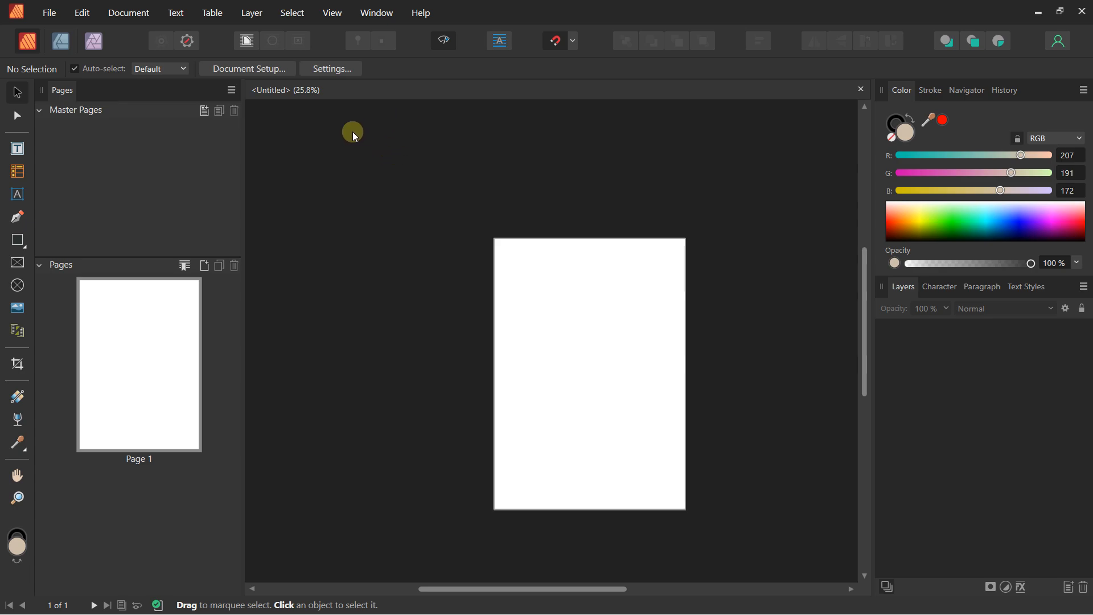
Activate the Rectangle tool so its context options are available.
{"action": "mouse_move", "coordinate": [423, 188]}
{"action": "left_mouse_down"}
{"action": "mouse_move", "coordinate": [401, 170]}
{"action": "mouse_move", "coordinate": [429, 179]}
{"action": "left_mouse_up"}
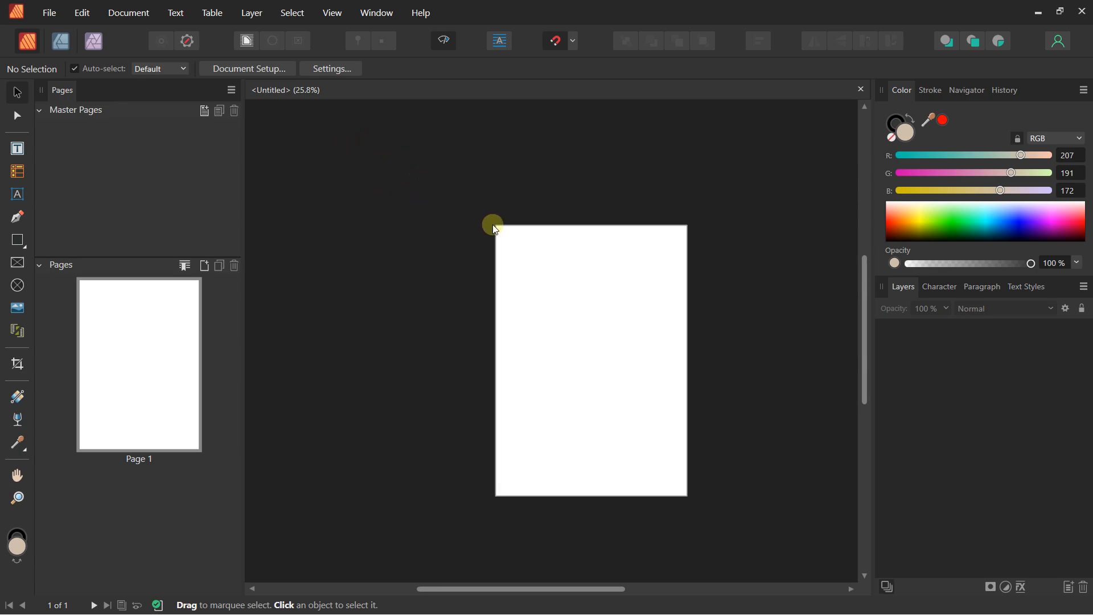
{"action": "scroll", "coordinate": [493, 225], "scroll_direction": "up", "scroll_amount": 1}
{"action": "left_click_drag", "start_coordinate": [499, 241], "coordinate": [493, 207]}
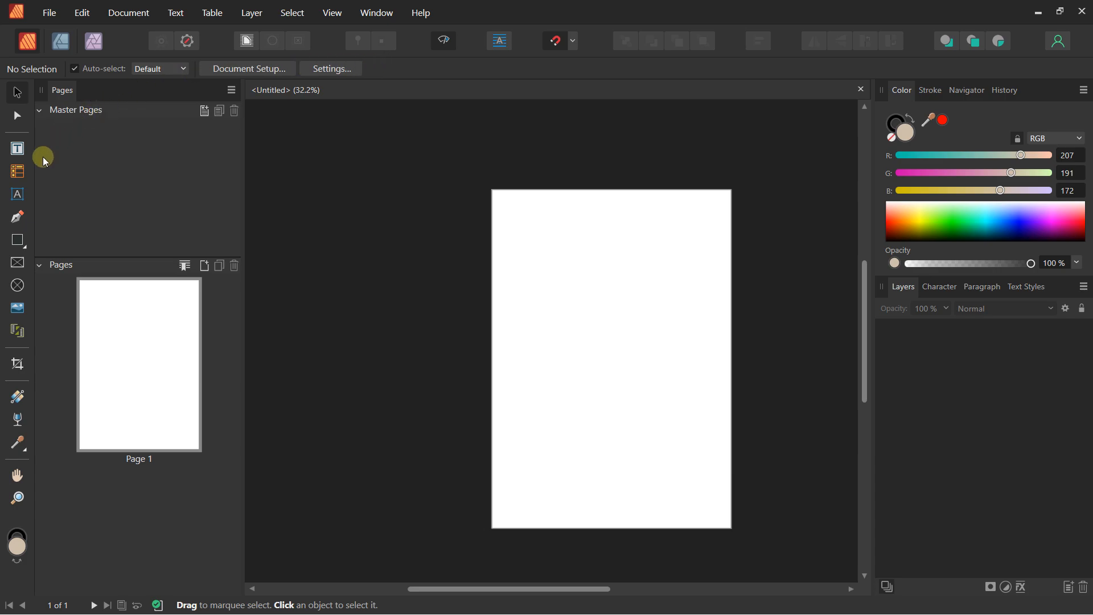
{"action": "left_click", "coordinate": [19, 239]}
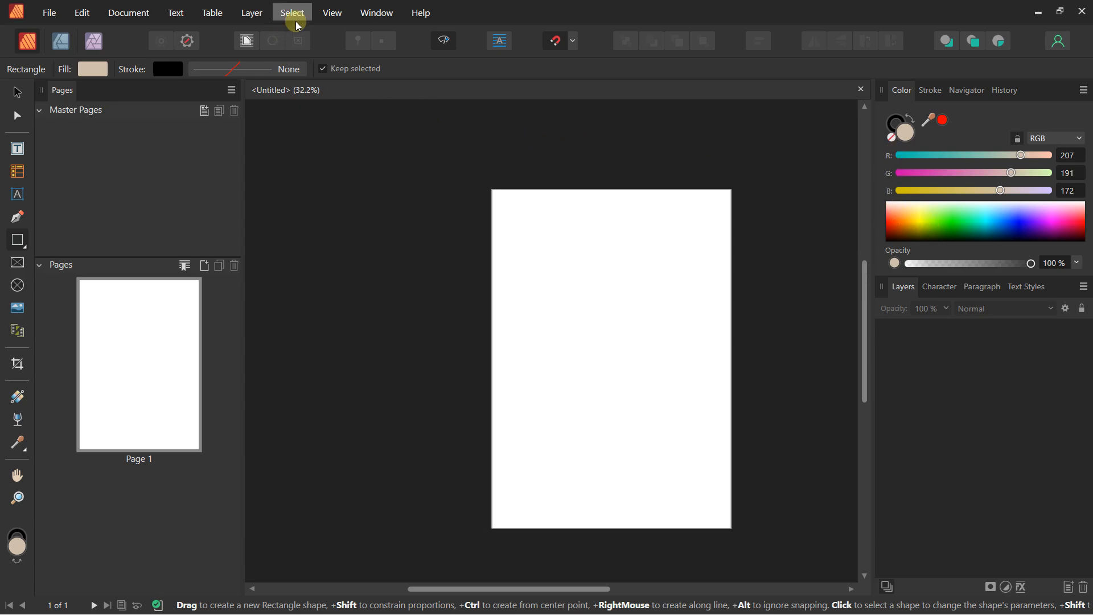
Hide the context toolbar and the main toolbar.
{"action": "left_click", "coordinate": [323, 16]}
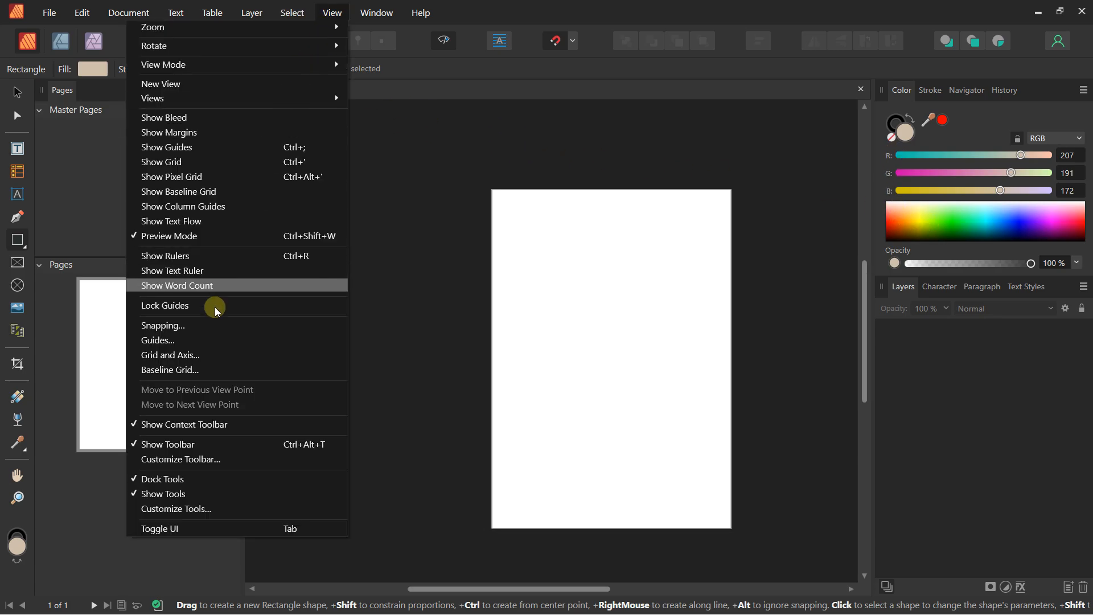
{"action": "left_click", "coordinate": [189, 429]}
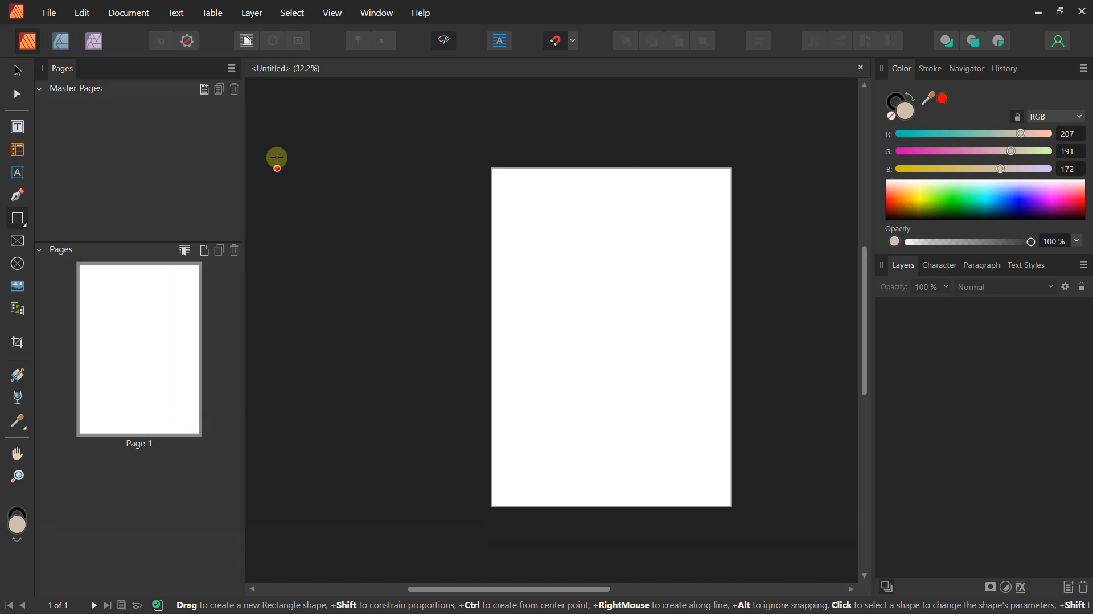
{"action": "left_click", "coordinate": [332, 12]}
{"action": "left_click", "coordinate": [215, 444]}
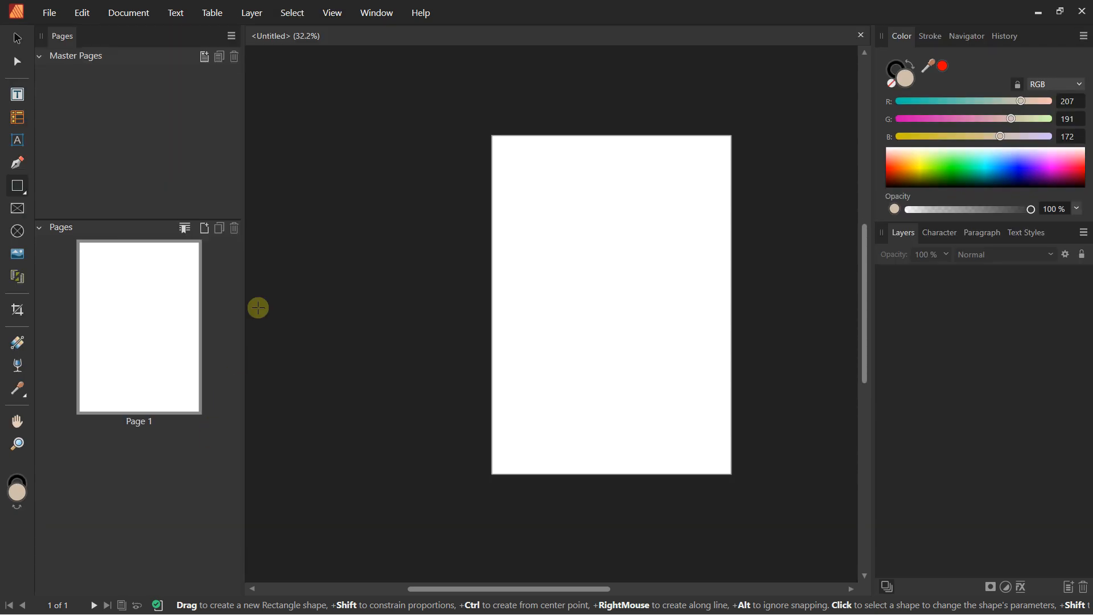
Show the context toolbar and the main toolbar again.
{"action": "left_click", "coordinate": [331, 13]}
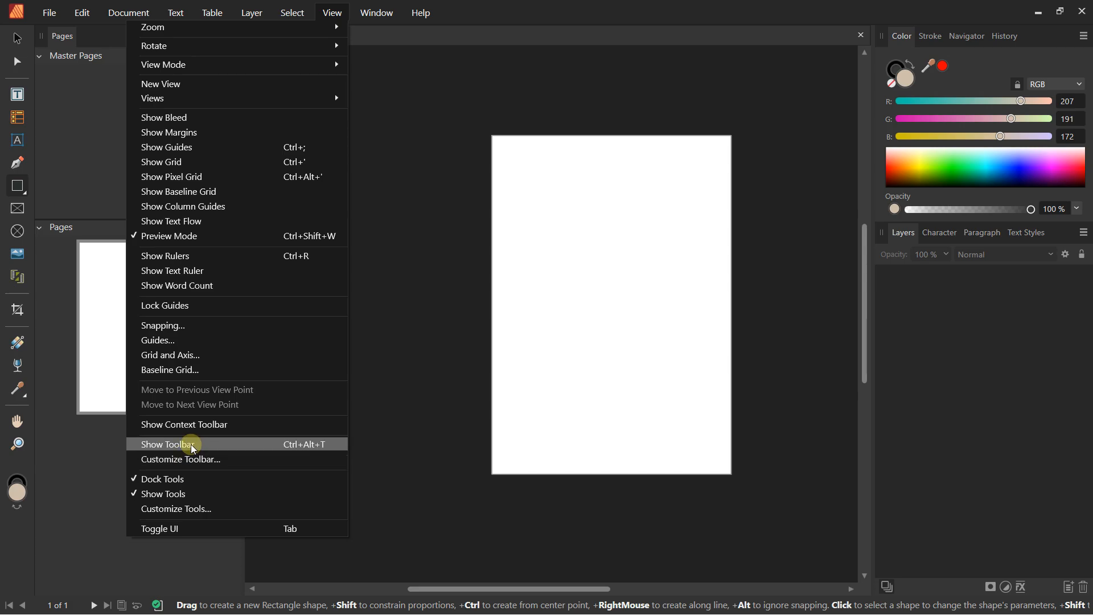
{"action": "left_click", "coordinate": [194, 427]}
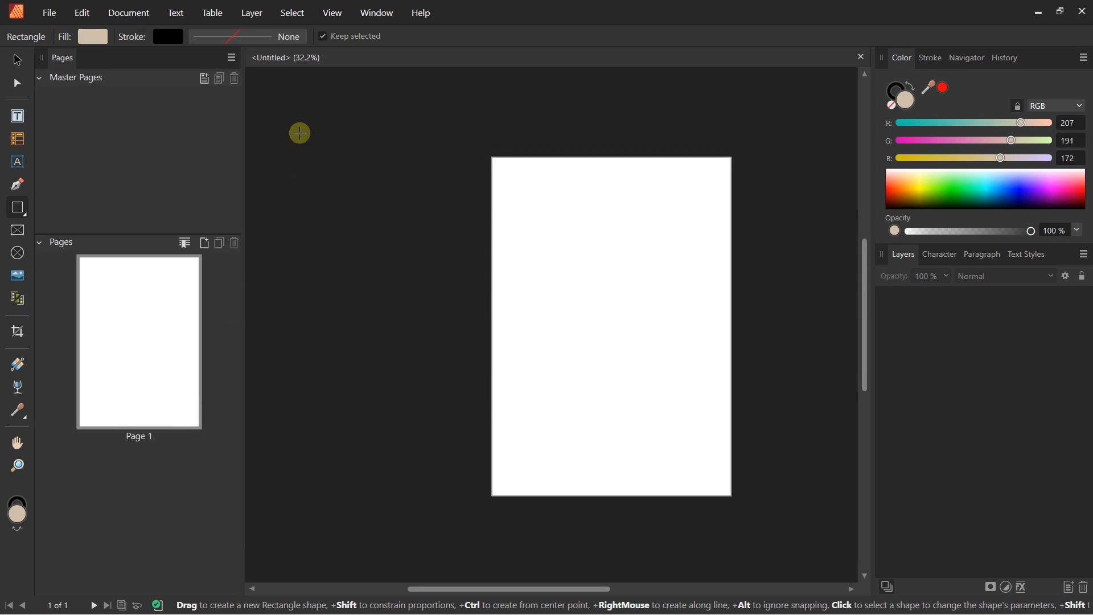
{"action": "left_click", "coordinate": [321, 13]}
{"action": "left_click", "coordinate": [190, 445]}
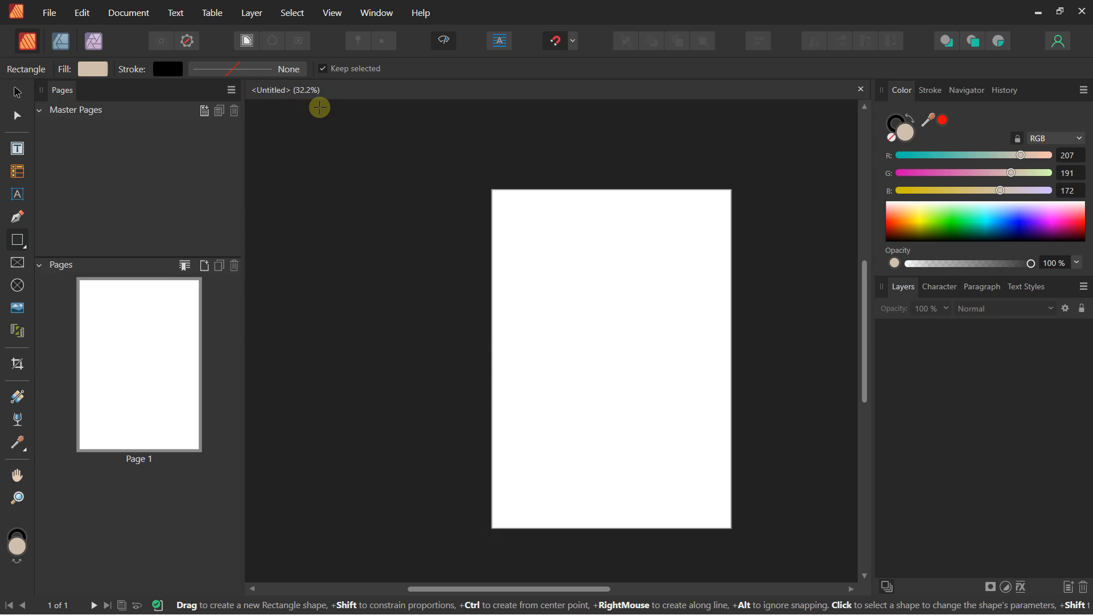
Add the Align button group to the main toolbar after the wrapping buttons, remove it again and close the toolbar customization.
{"action": "left_click", "coordinate": [292, 14]}
{"action": "mouse_move", "coordinate": [325, 13]}
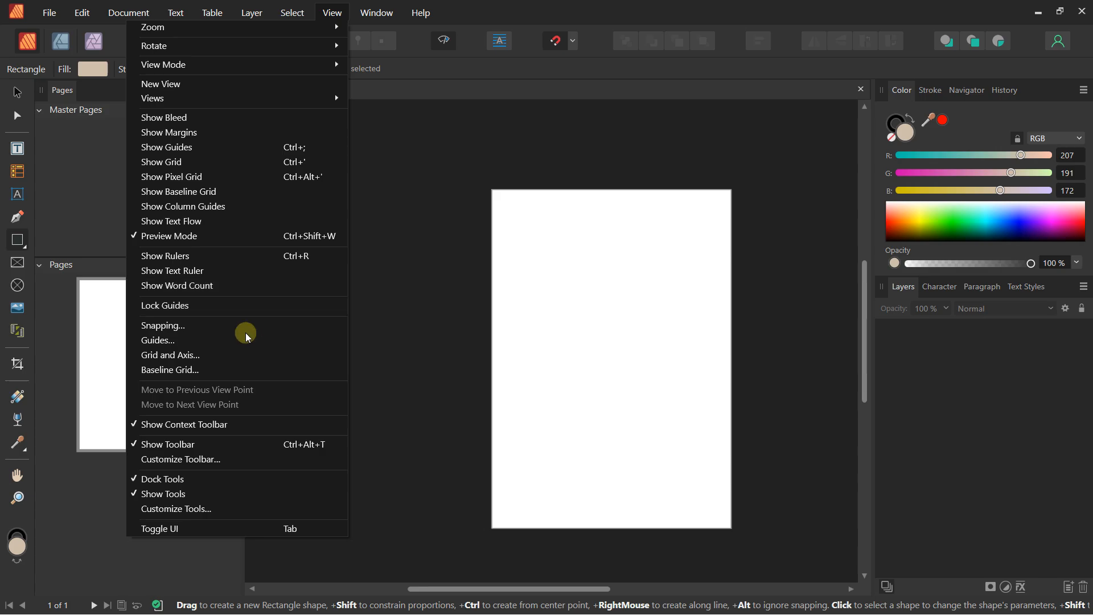
{"action": "left_click", "coordinate": [192, 459]}
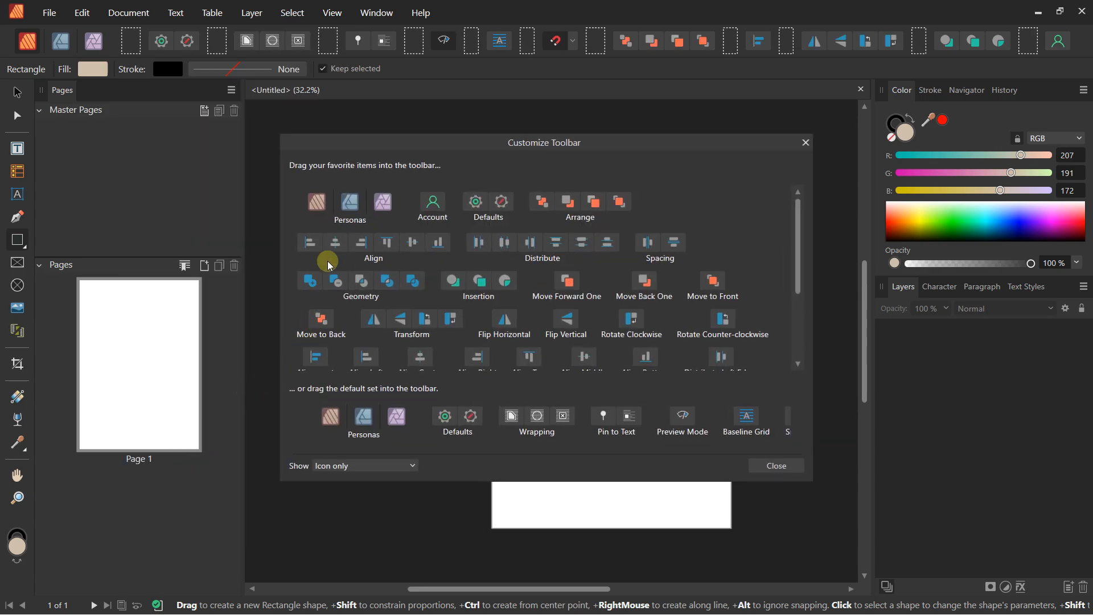
{"action": "left_click_drag", "start_coordinate": [340, 241], "coordinate": [366, 48]}
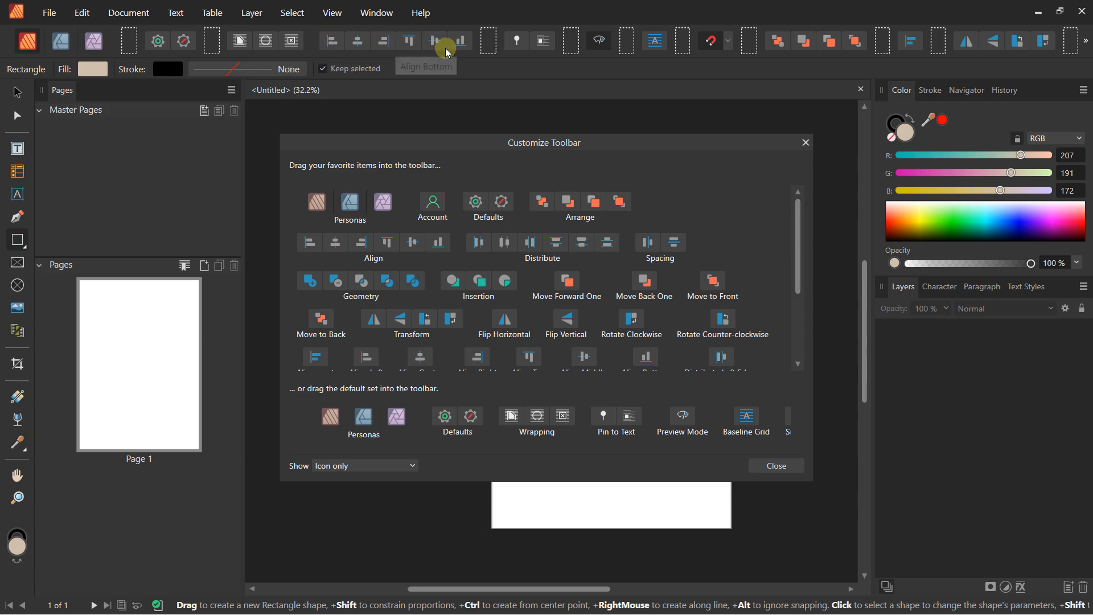
{"action": "left_click_drag", "start_coordinate": [322, 44], "coordinate": [374, 259]}
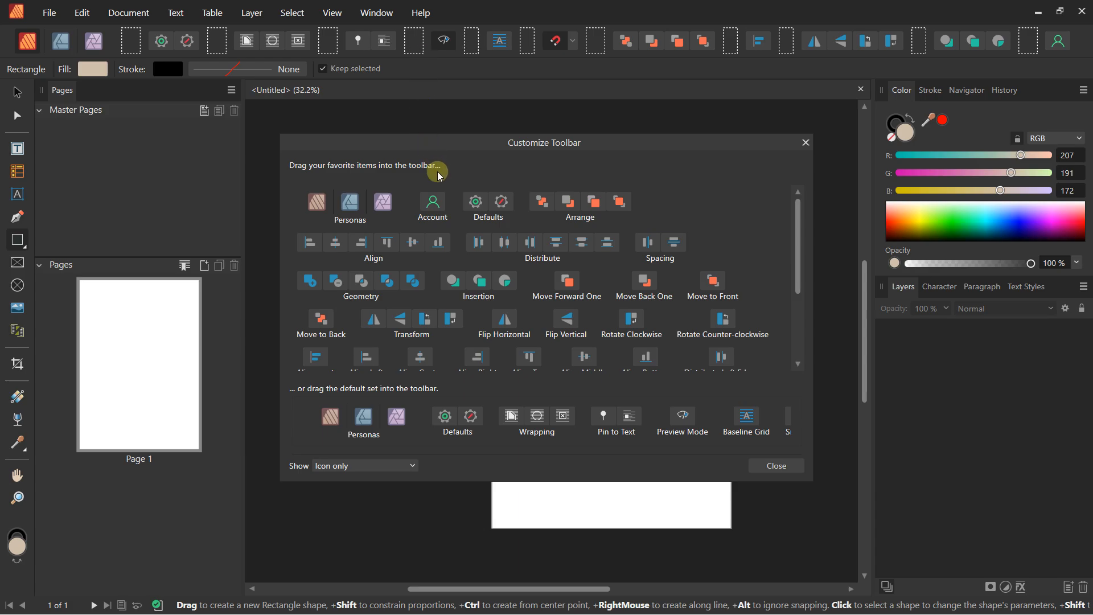
{"action": "left_click", "coordinate": [805, 142]}
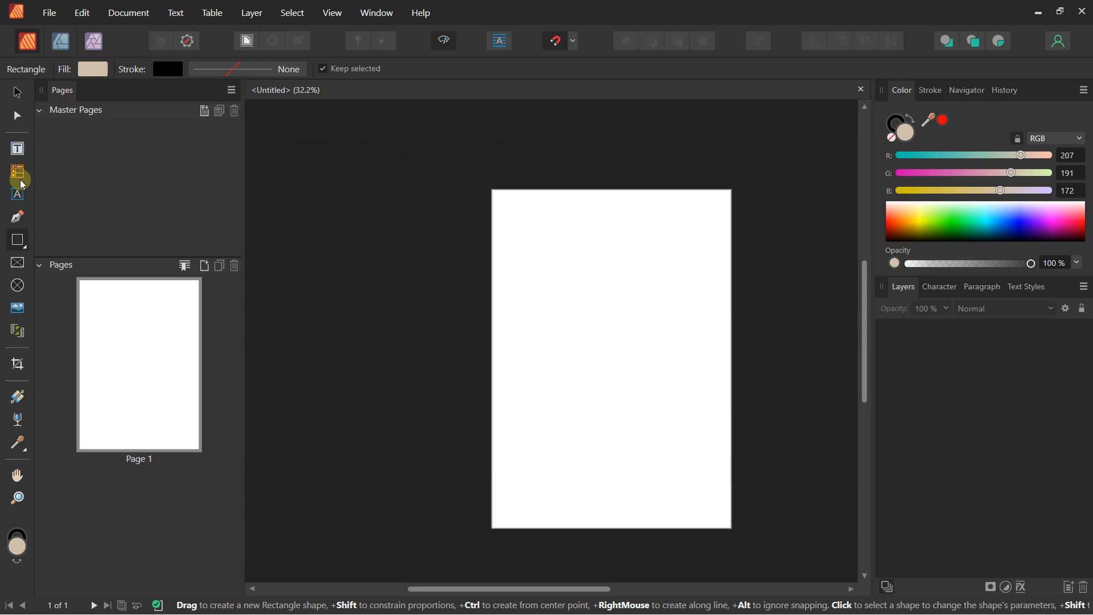
Undock the Tools panel and float it over the document area, between the Pages panel and the page.
{"action": "left_click", "coordinate": [330, 12]}
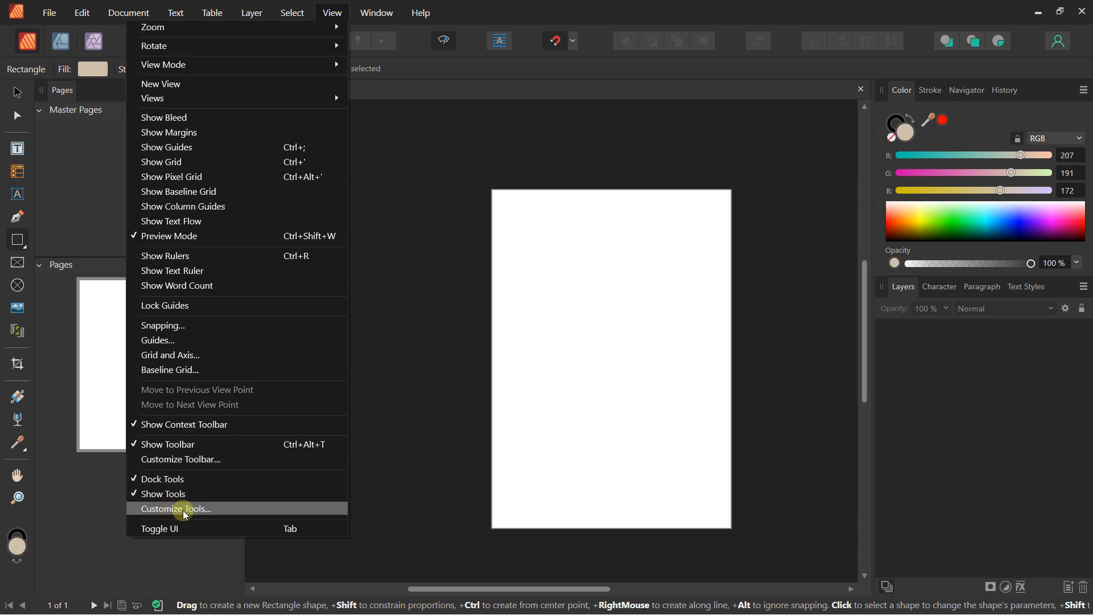
{"action": "left_click", "coordinate": [173, 482]}
{"action": "left_click_drag", "start_coordinate": [19, 90], "coordinate": [323, 97]}
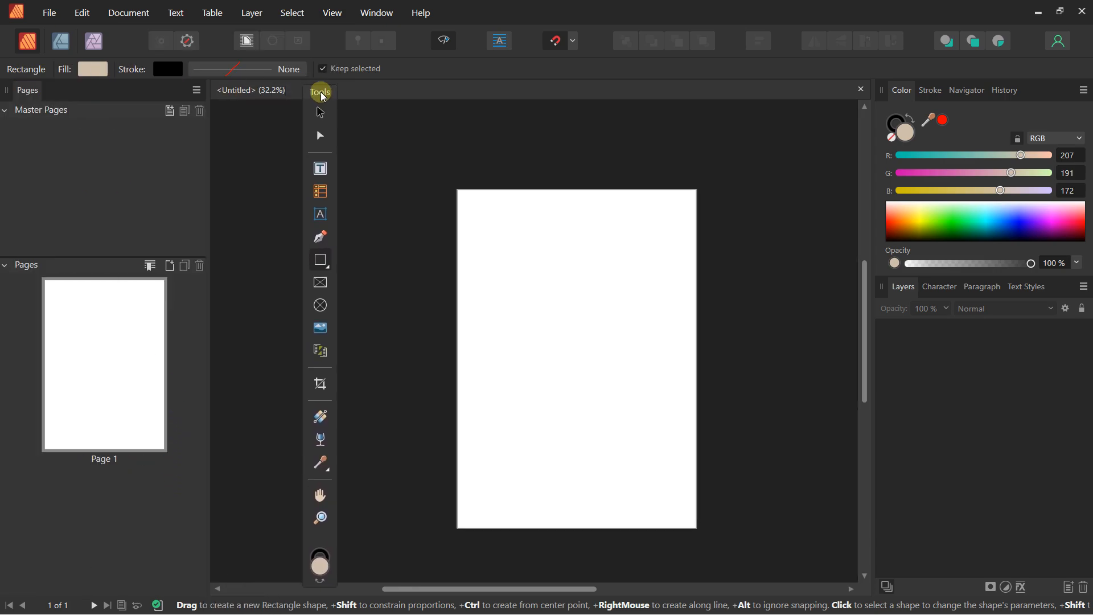
Hide the floating Tools panel and show it again.
{"action": "left_click", "coordinate": [326, 15]}
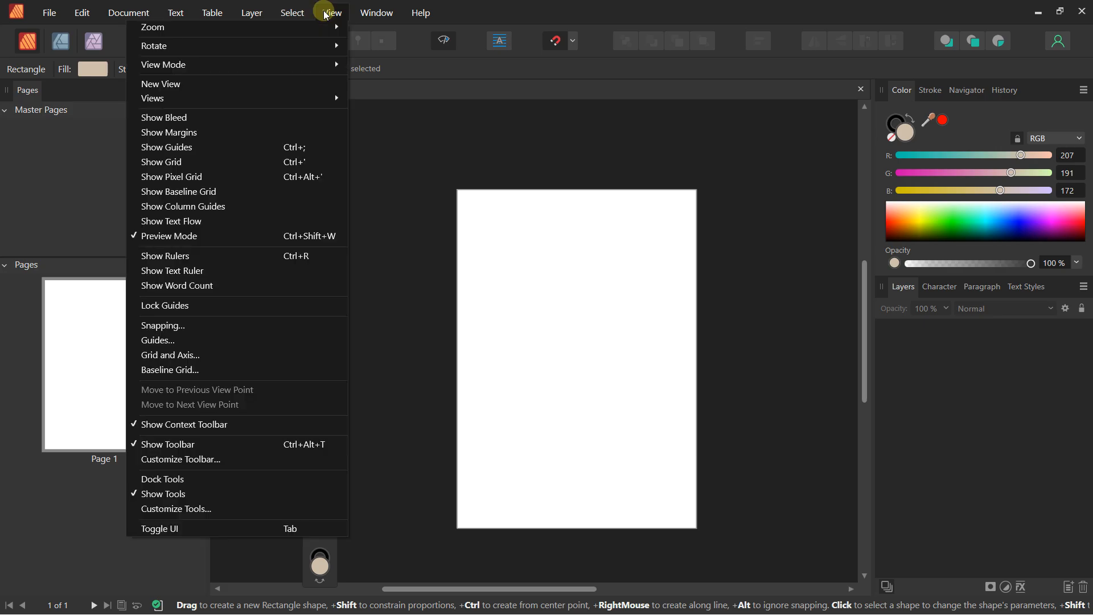
{"action": "left_click", "coordinate": [164, 494]}
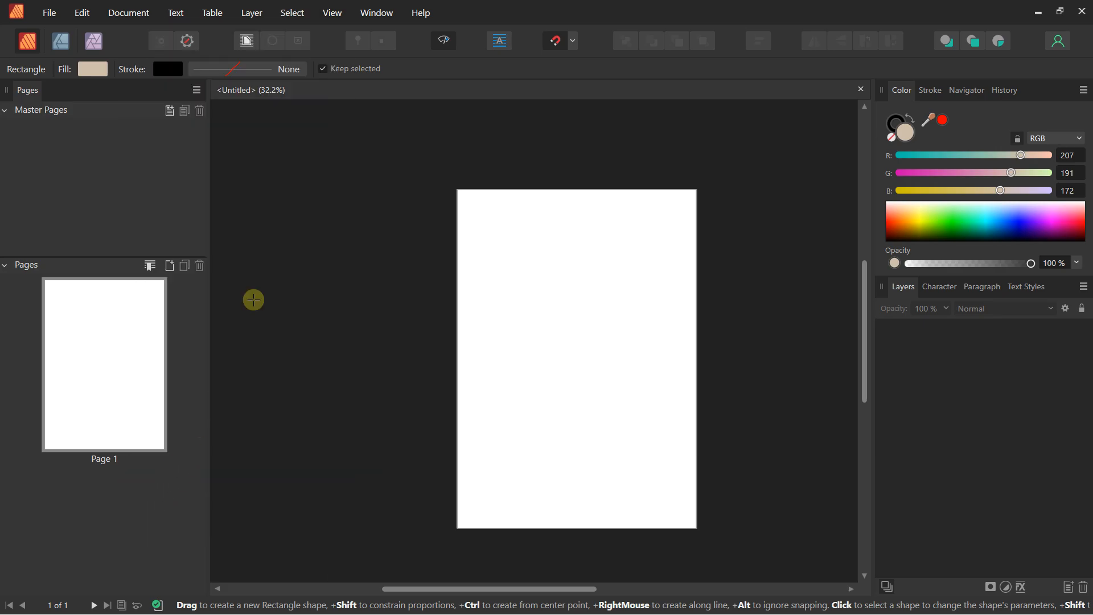
{"action": "left_click", "coordinate": [334, 14]}
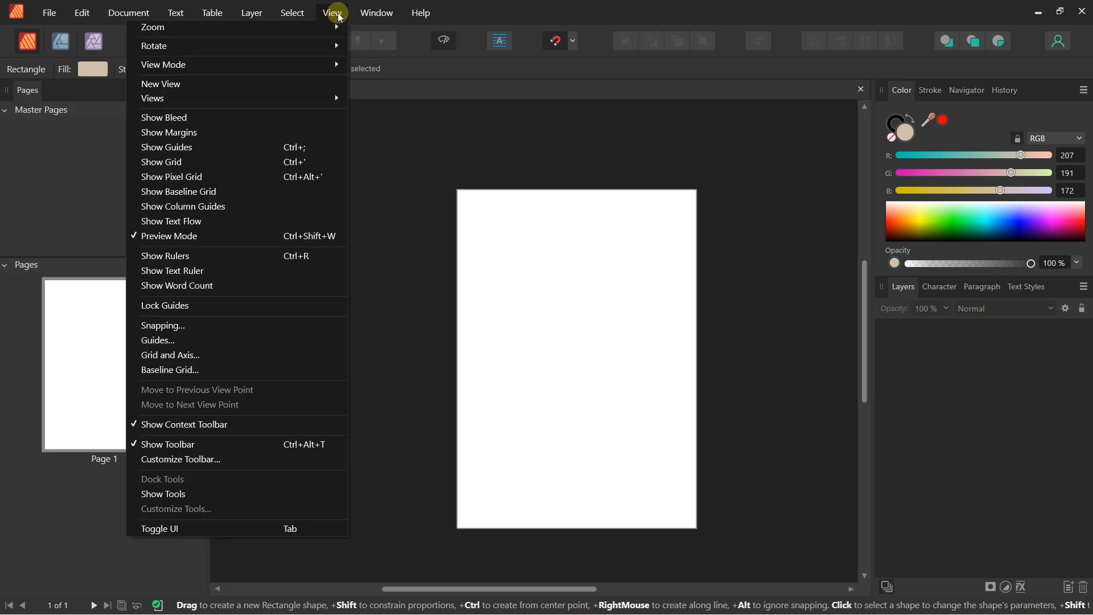
{"action": "left_click", "coordinate": [223, 493]}
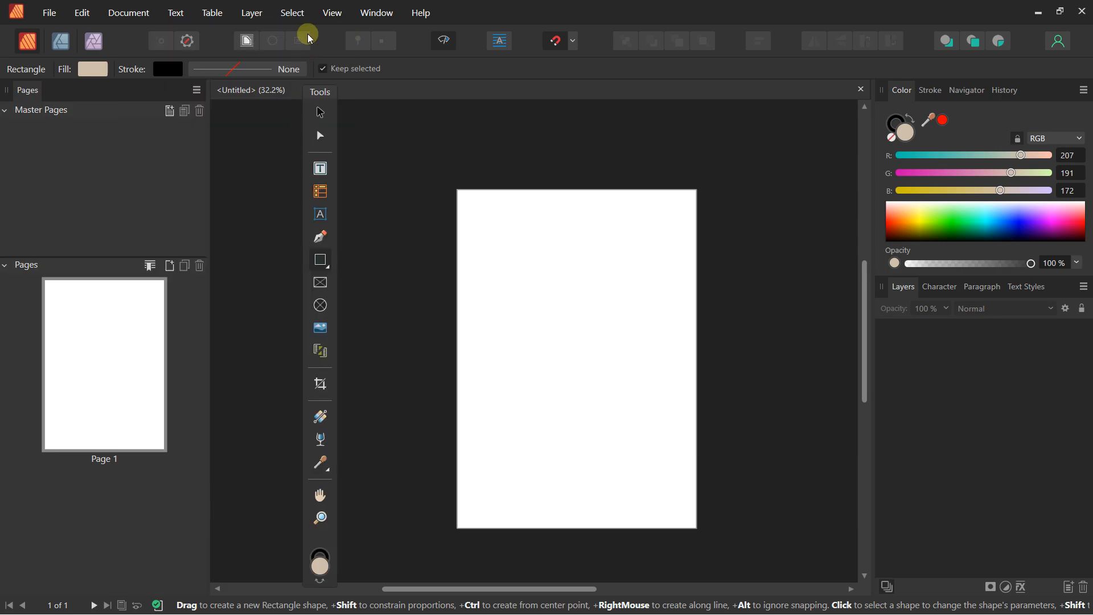
Dock the floating Tools panel back into the workspace.
{"action": "left_click", "coordinate": [326, 14]}
{"action": "left_click", "coordinate": [176, 479]}
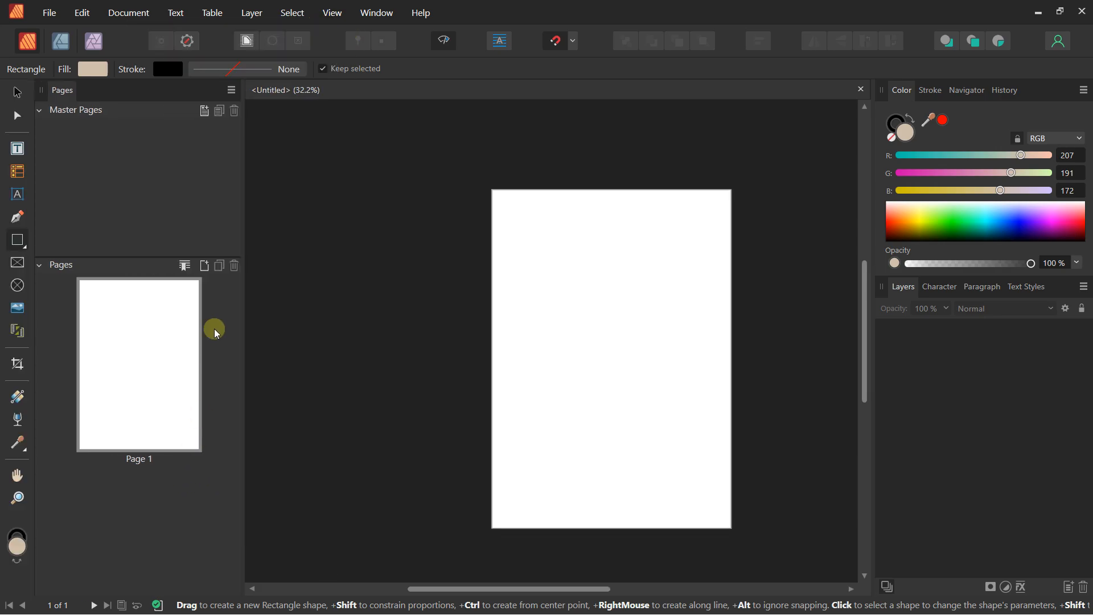
Customize the tools to display the Tools panel in 2 columns, and set it back to 1 column.
{"action": "left_click", "coordinate": [334, 14]}
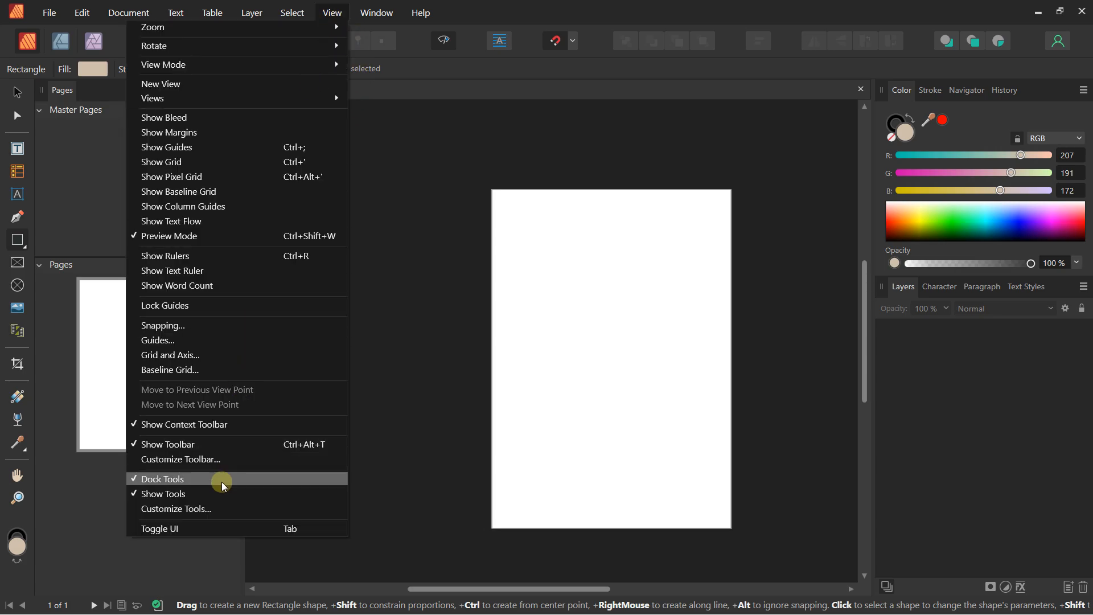
{"action": "left_click", "coordinate": [215, 512]}
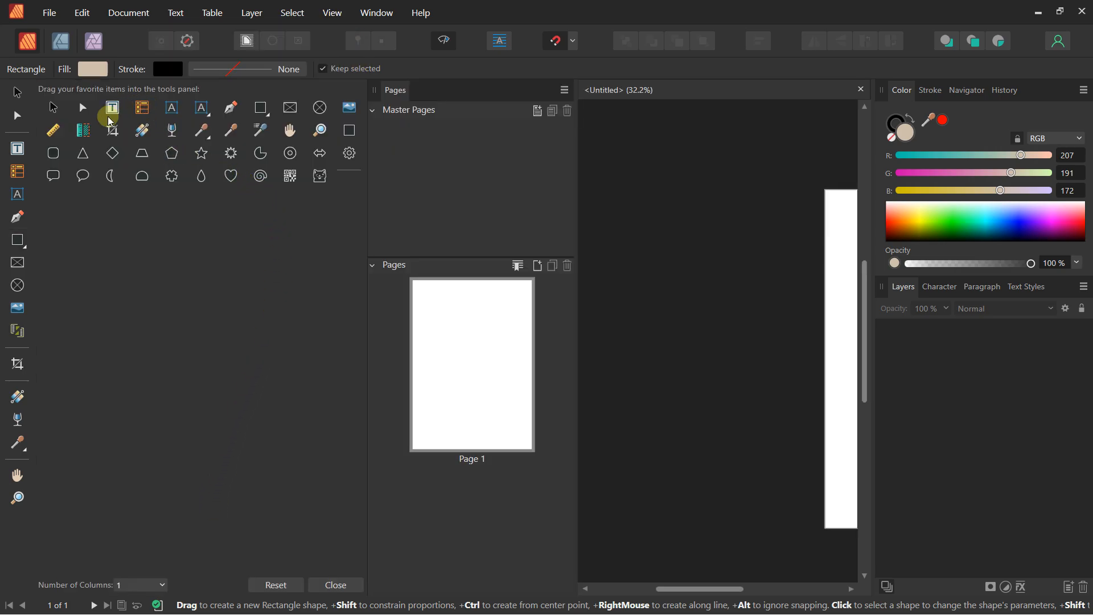
{"action": "left_click", "coordinate": [151, 583]}
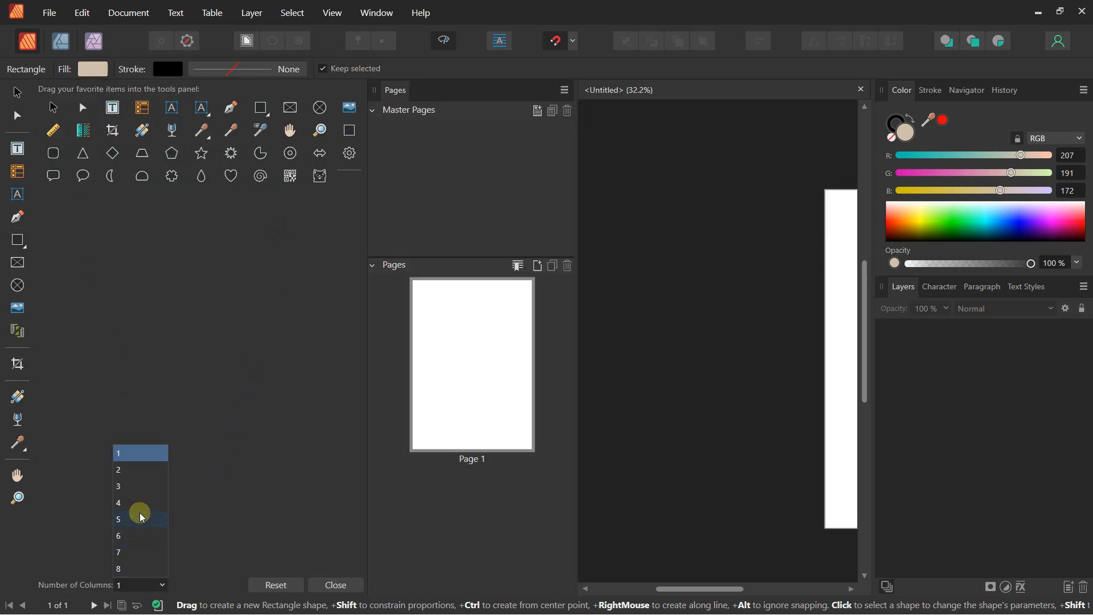
{"action": "left_click", "coordinate": [138, 472]}
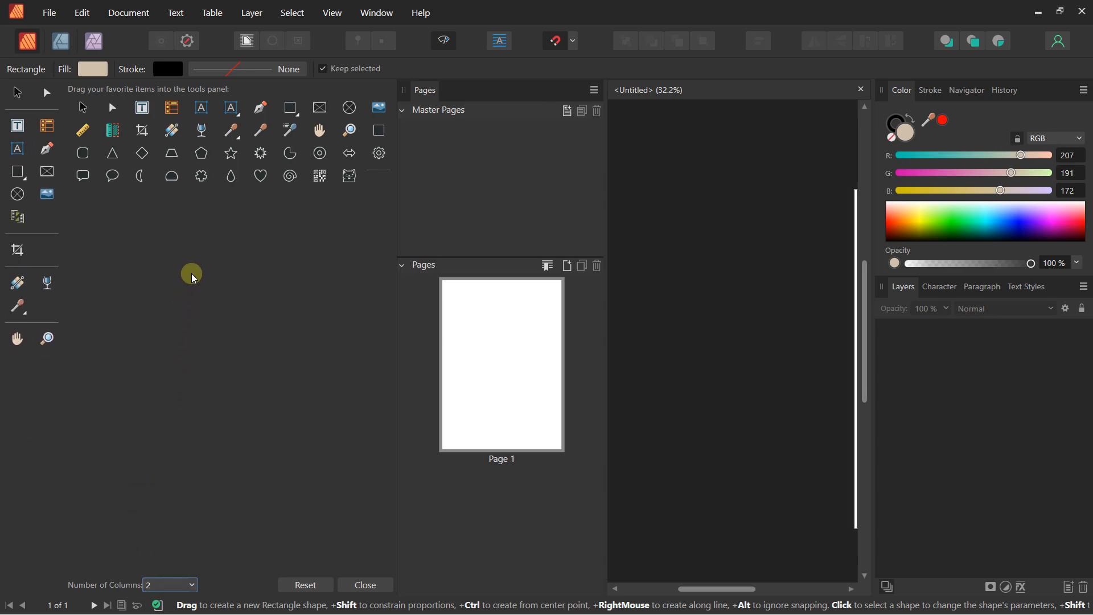
{"action": "left_click", "coordinate": [166, 584]}
{"action": "left_click", "coordinate": [165, 454]}
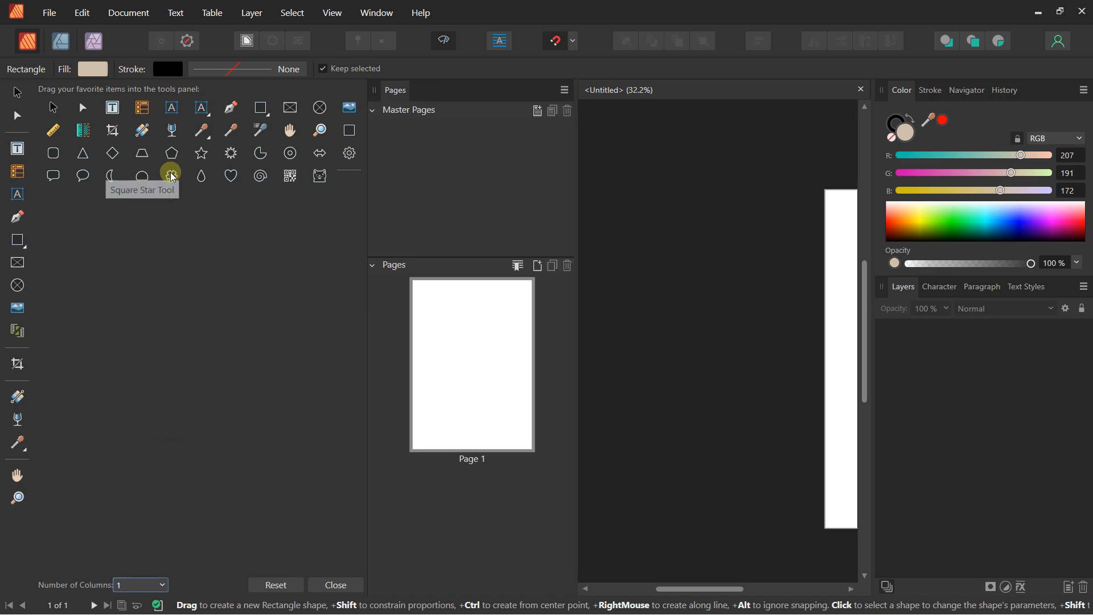
Add the cloud shape tool to the Tools panel below the Zoom tool and close the tool customization.
{"action": "left_click_drag", "start_coordinate": [39, 507], "coordinate": [25, 520]}
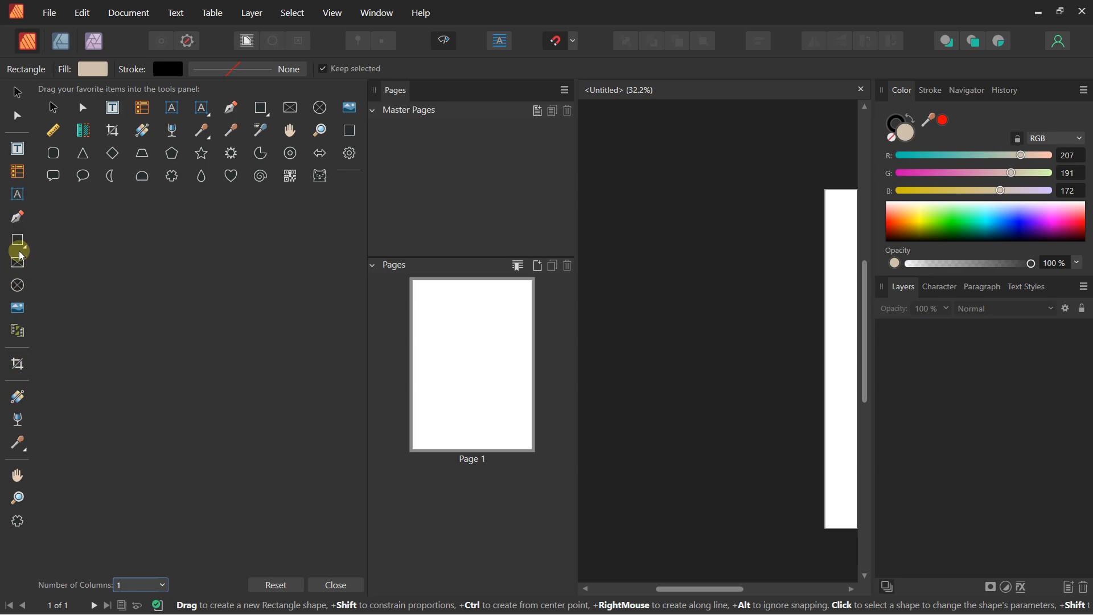
{"action": "left_click", "coordinate": [335, 585]}
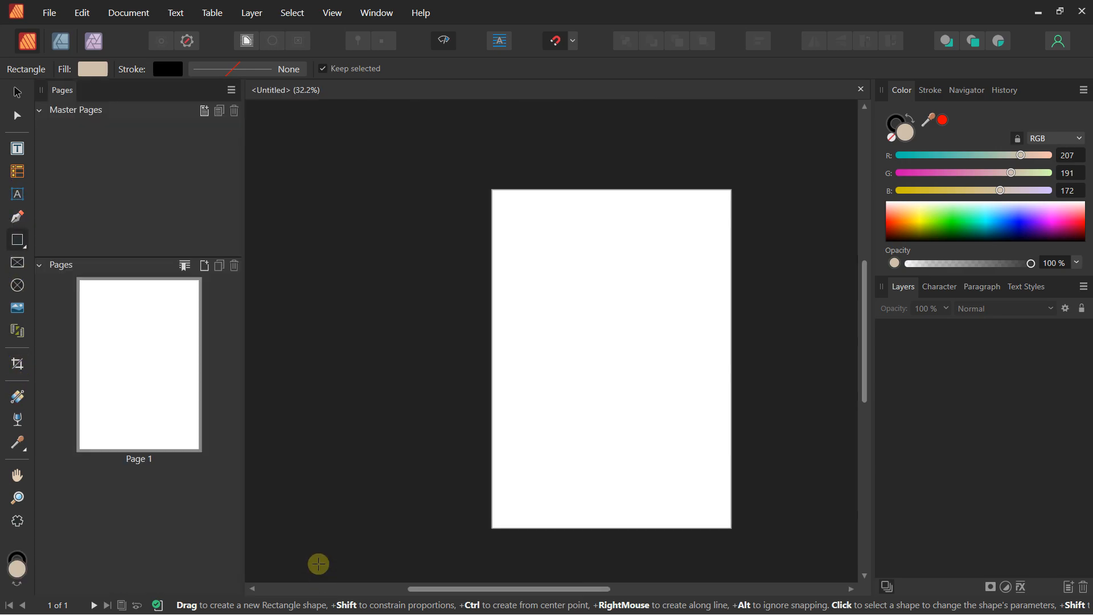
{"action": "left_click", "coordinate": [19, 240]}
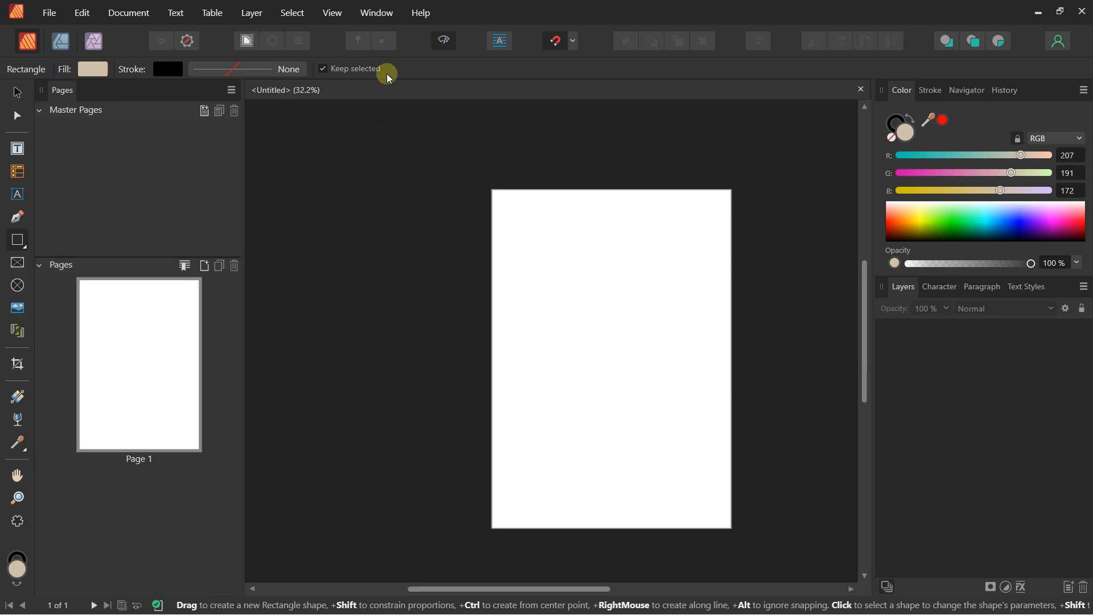
Reopen the tool customization, remove the cloud shape tool from the Tools panel and close the customization.
{"action": "left_click", "coordinate": [333, 13]}
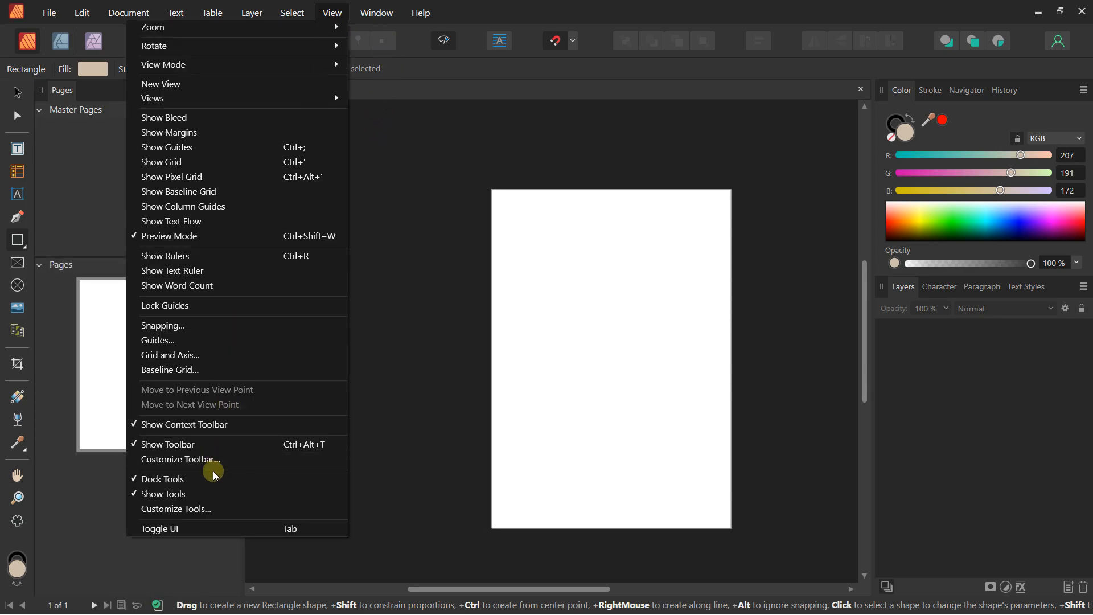
{"action": "left_click", "coordinate": [200, 508]}
{"action": "left_click_drag", "start_coordinate": [18, 521], "coordinate": [150, 322]}
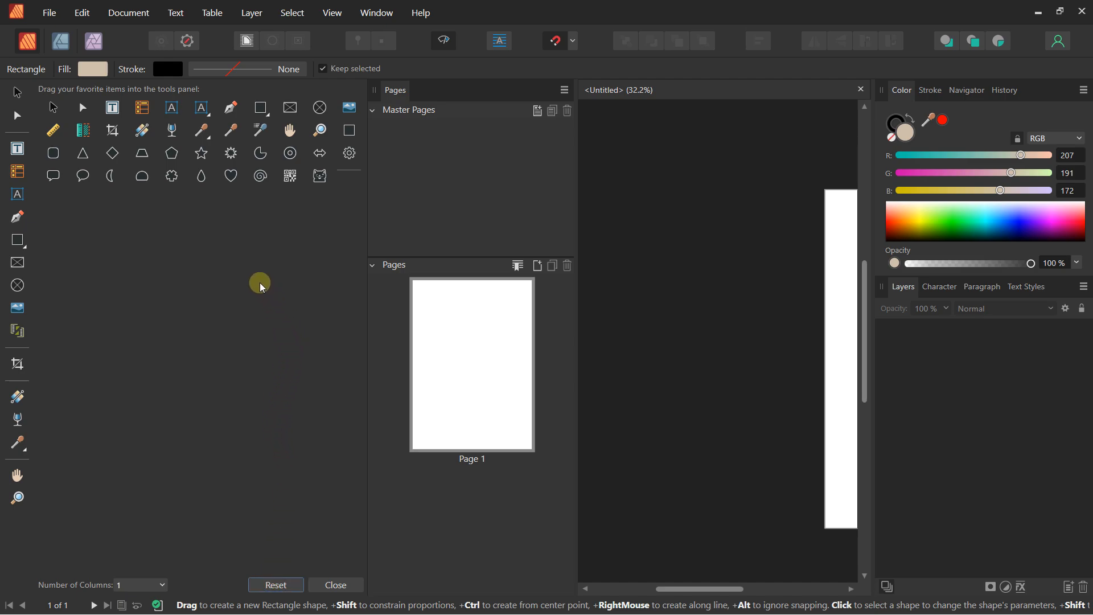
{"action": "left_click", "coordinate": [333, 585]}
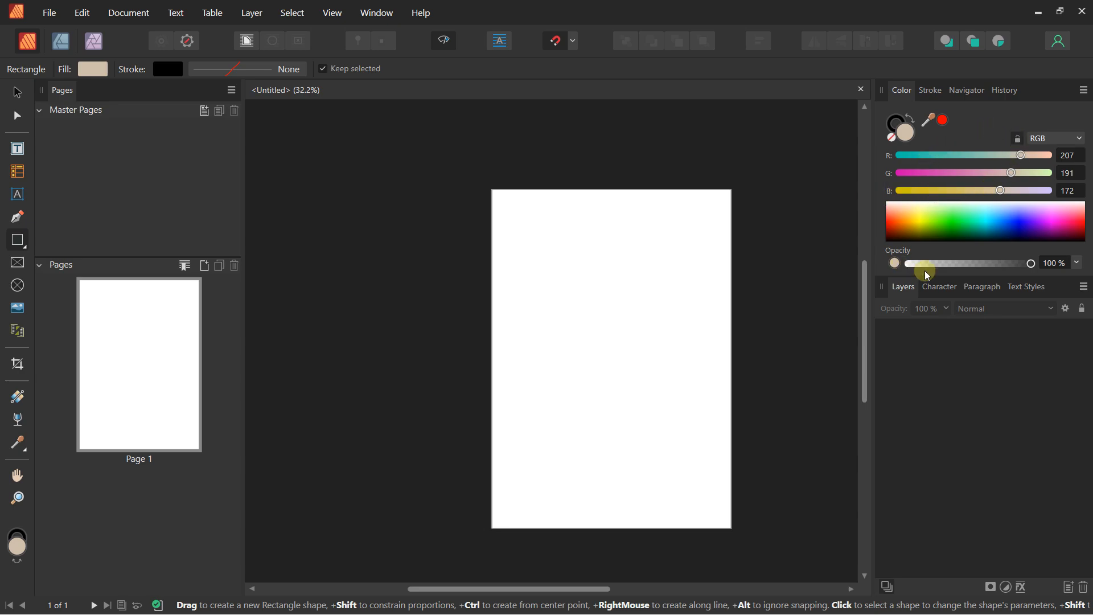
Show the Table panel in the workspace.
{"action": "left_click", "coordinate": [375, 14]}
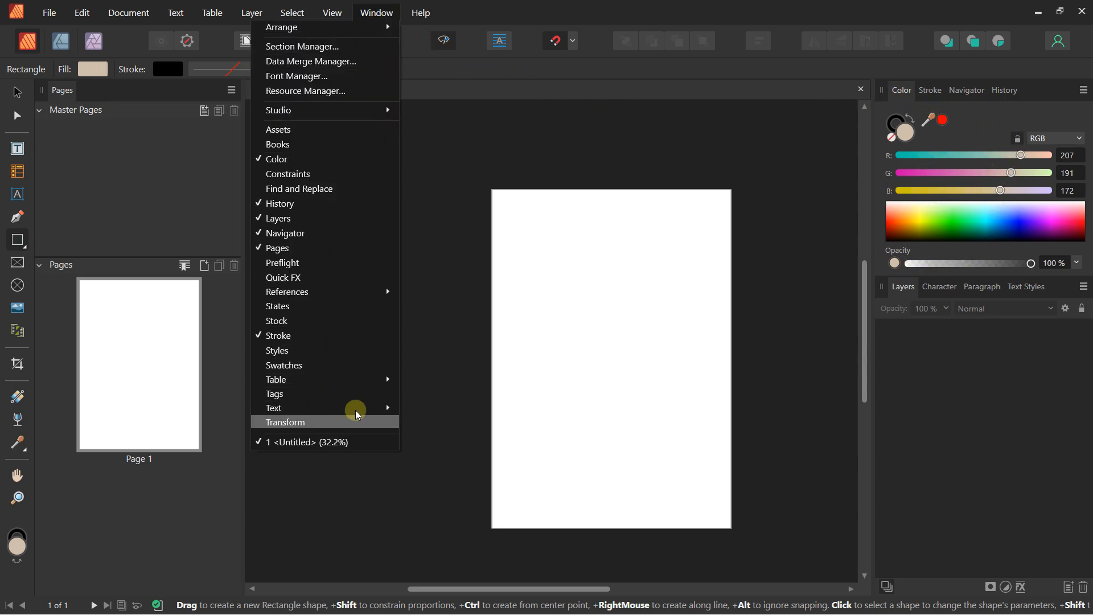
{"action": "mouse_move", "coordinate": [285, 388]}
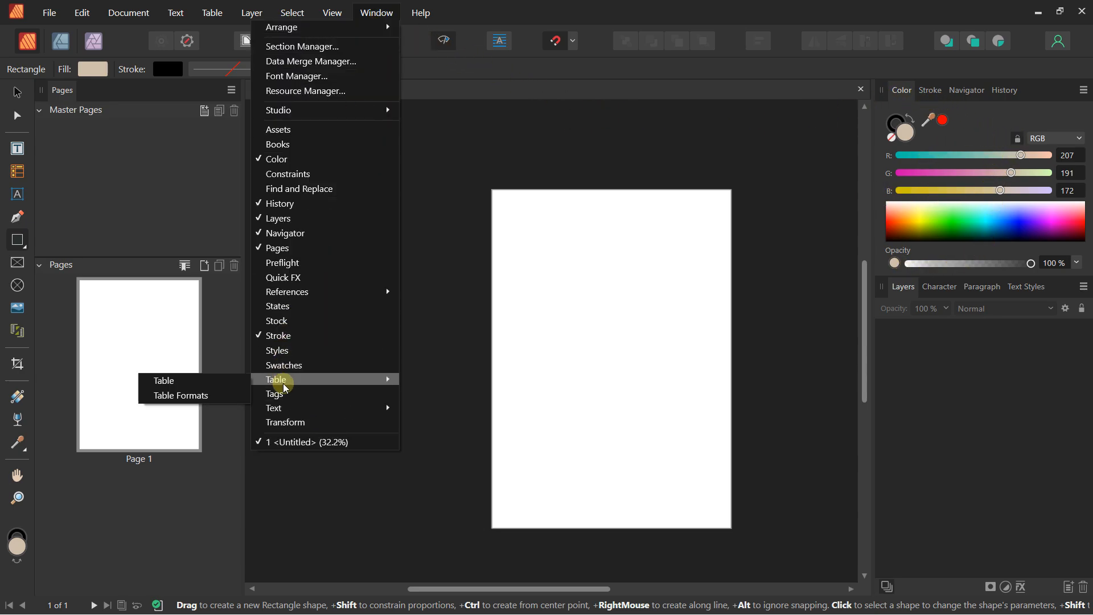
{"action": "left_click", "coordinate": [211, 387]}
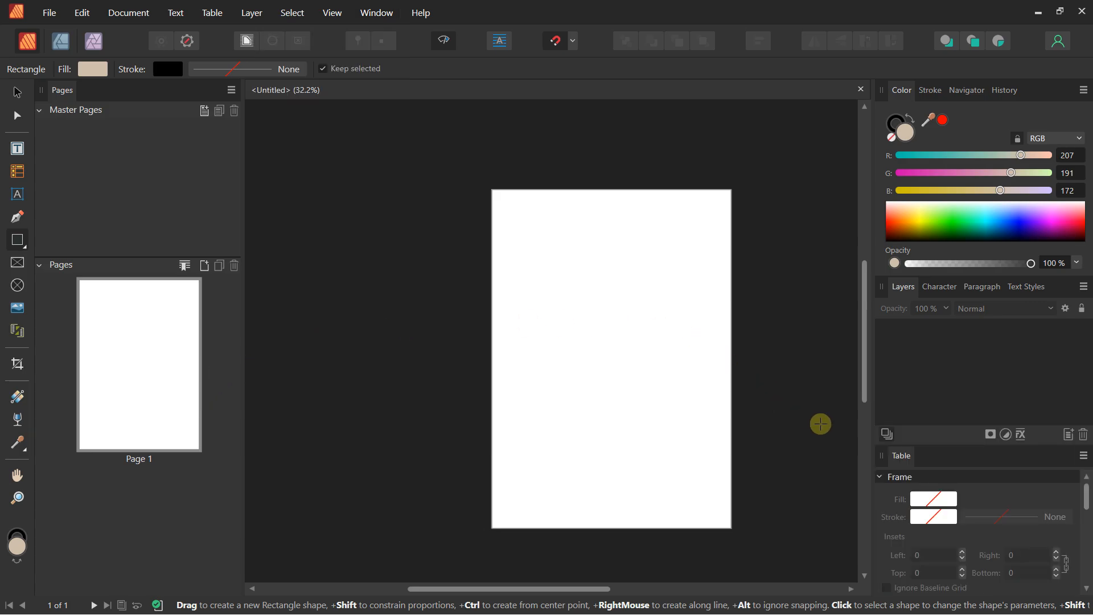
Dock the Table panel into the group holding the Color, Stroke, Navigator and History panels.
{"action": "left_click_drag", "start_coordinate": [899, 453], "coordinate": [911, 526]}
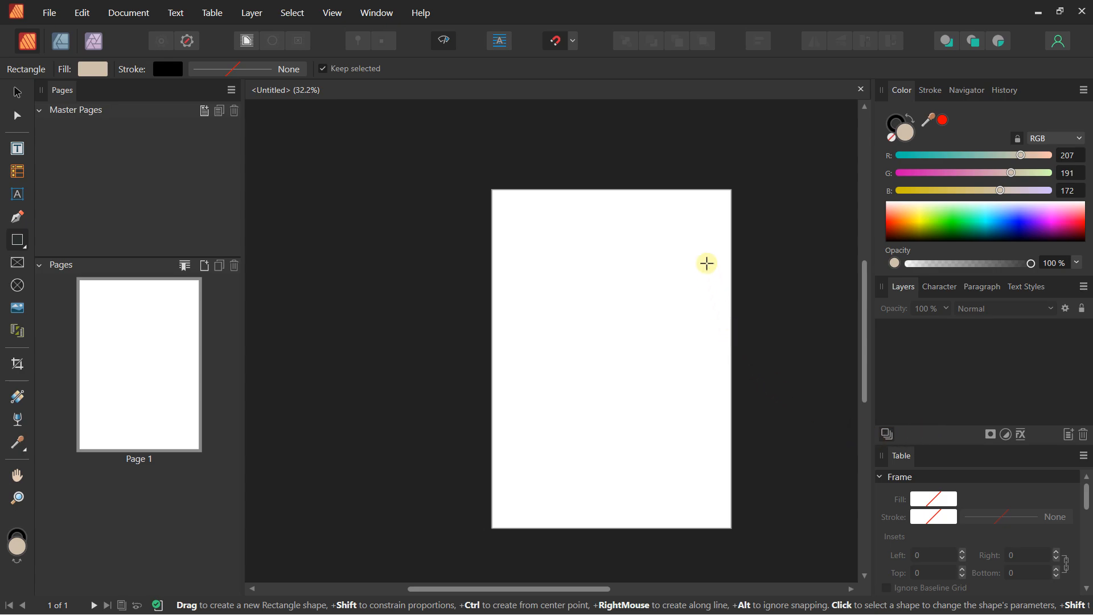
{"action": "left_click_drag", "start_coordinate": [898, 456], "coordinate": [1032, 90]}
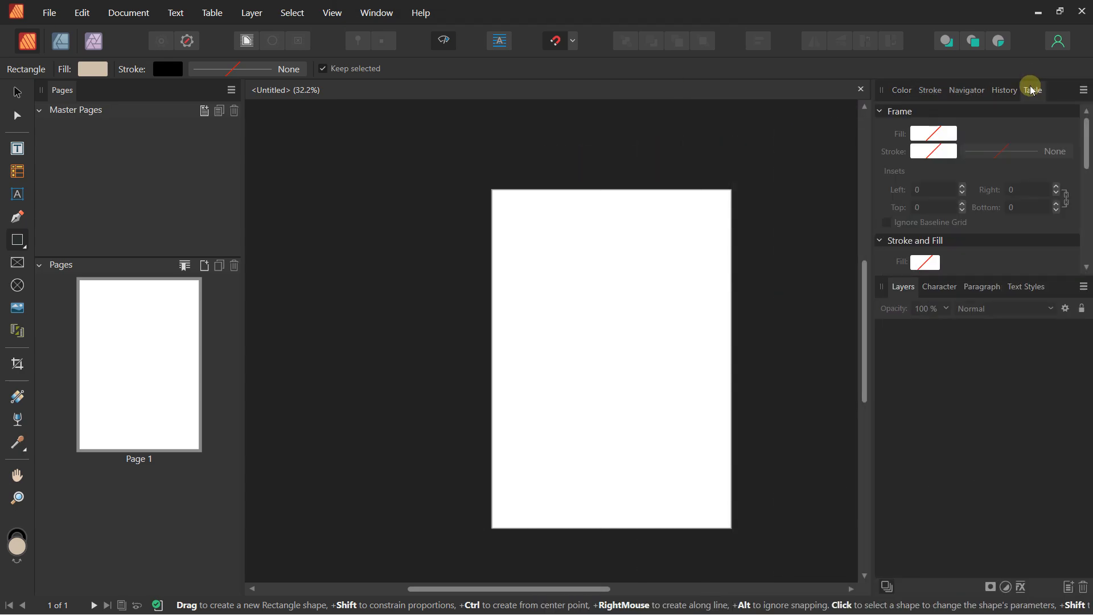
Show the Books panel and place it as a floating panel over the page.
{"action": "left_click", "coordinate": [365, 17]}
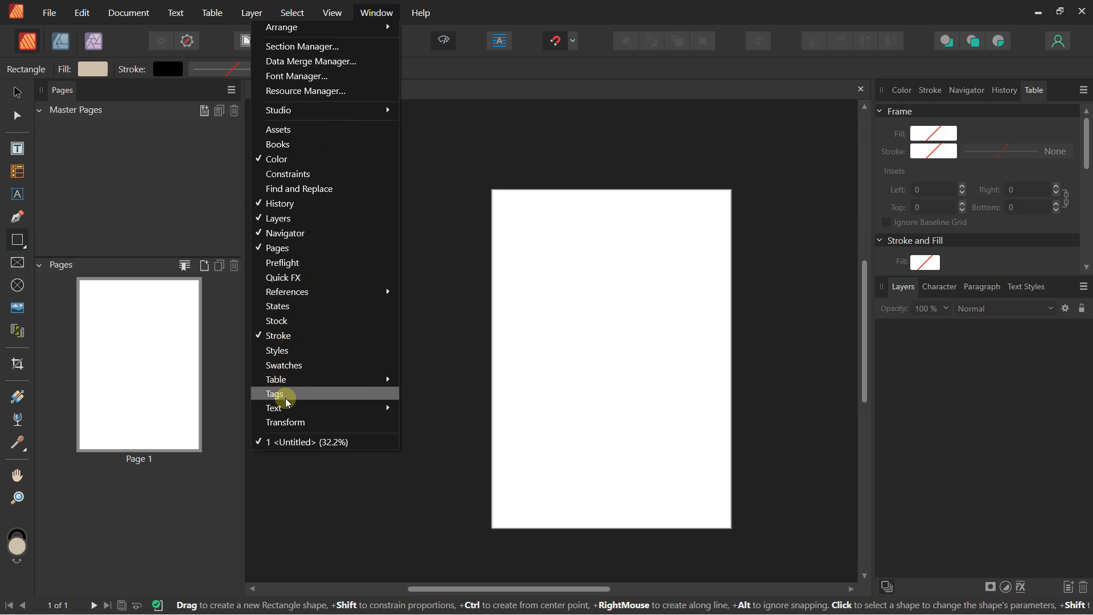
{"action": "left_click", "coordinate": [287, 146]}
{"action": "left_click_drag", "start_coordinate": [842, 81], "coordinate": [594, 201]}
Undock the Table panel from its group and close both the Table and Books panels.
{"action": "left_click_drag", "start_coordinate": [1034, 90], "coordinate": [347, 108]}
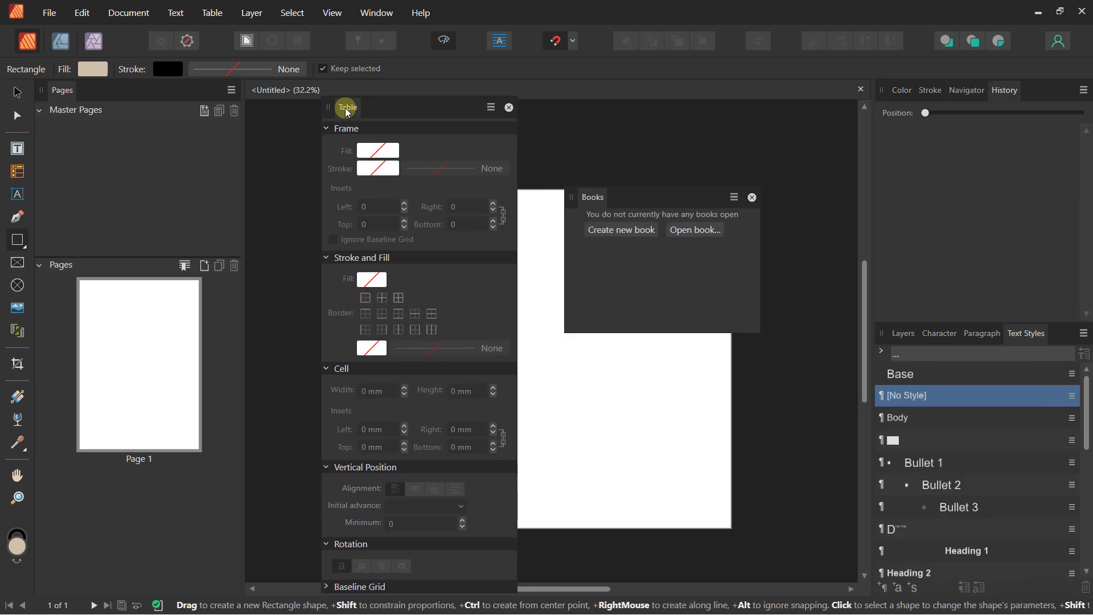
{"action": "left_click", "coordinate": [508, 109]}
{"action": "left_click", "coordinate": [752, 198]}
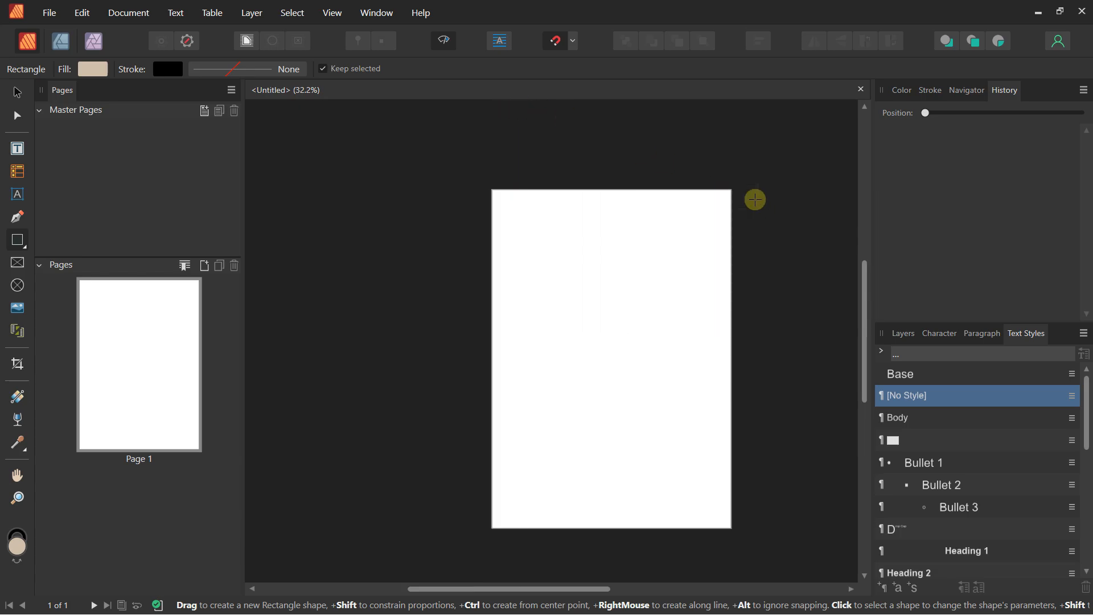
View the Layers, Character, Paragraph and Text Styles panels one after another and return to Layers.
{"action": "left_click", "coordinate": [904, 334]}
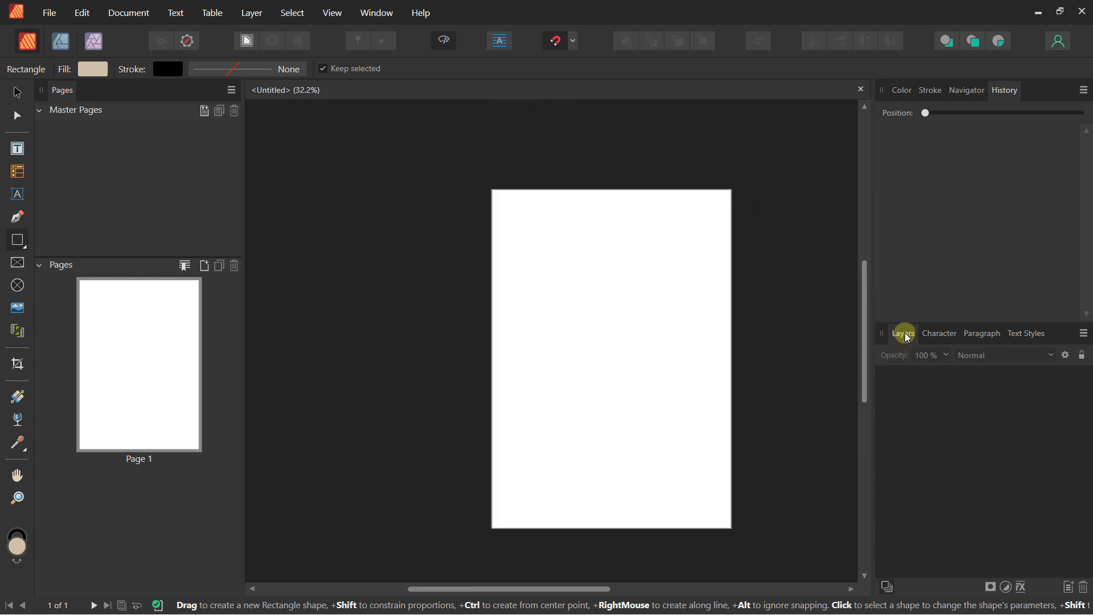
{"action": "left_click", "coordinate": [946, 334]}
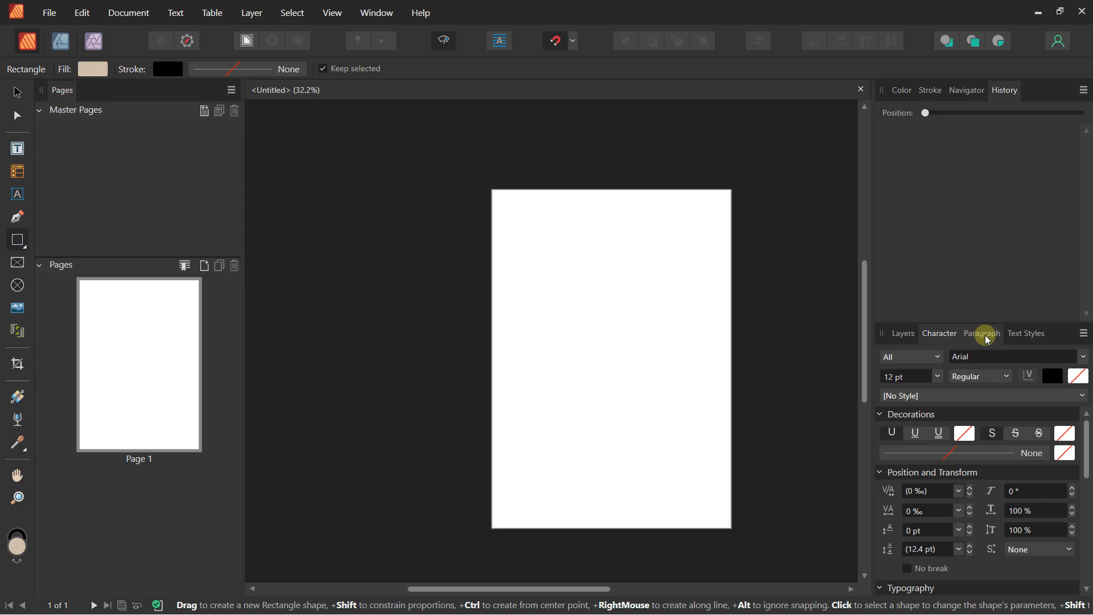
{"action": "left_click", "coordinate": [984, 334]}
{"action": "left_click", "coordinate": [1023, 334]}
{"action": "left_click", "coordinate": [908, 335]}
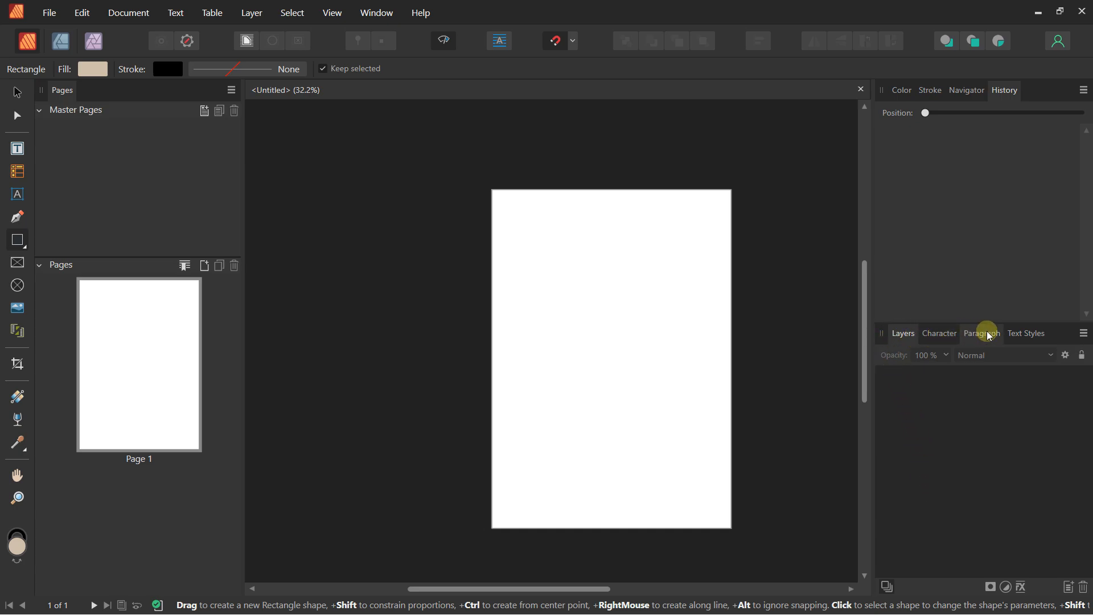
View the Color, Stroke, Navigator and History panels in turn and return to Color.
{"action": "left_click", "coordinate": [904, 90]}
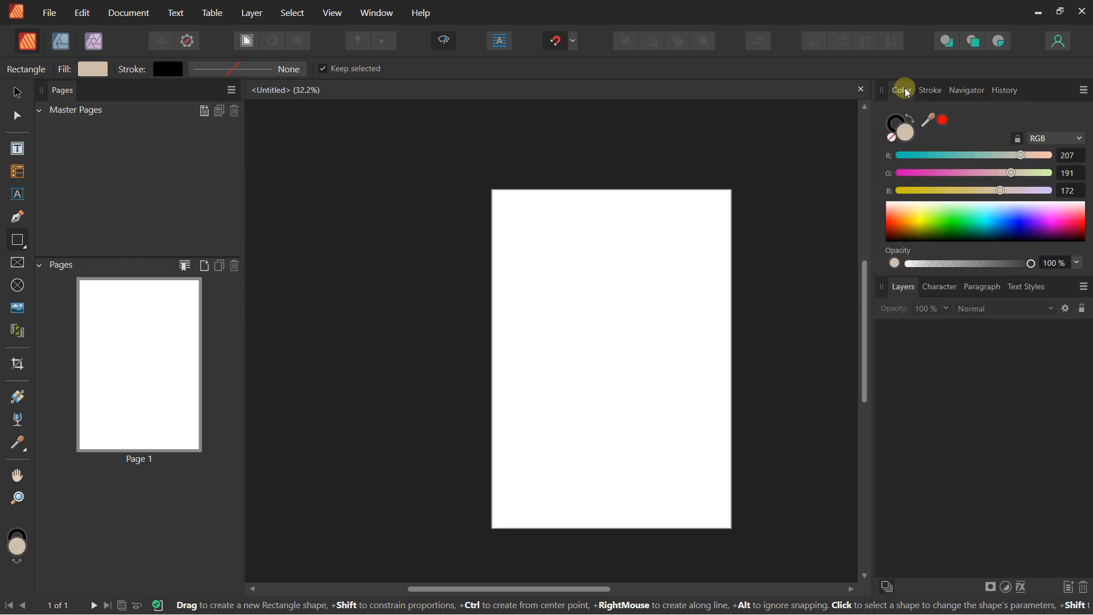
{"action": "left_click", "coordinate": [936, 96]}
{"action": "left_click", "coordinate": [967, 93]}
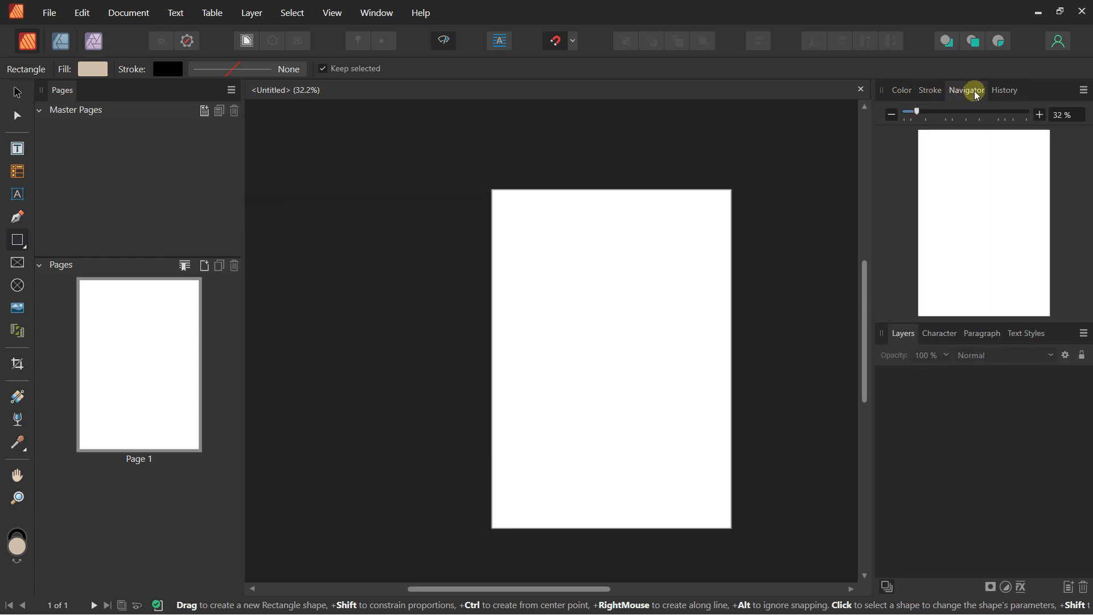
{"action": "left_click", "coordinate": [1004, 94]}
{"action": "left_click", "coordinate": [902, 93]}
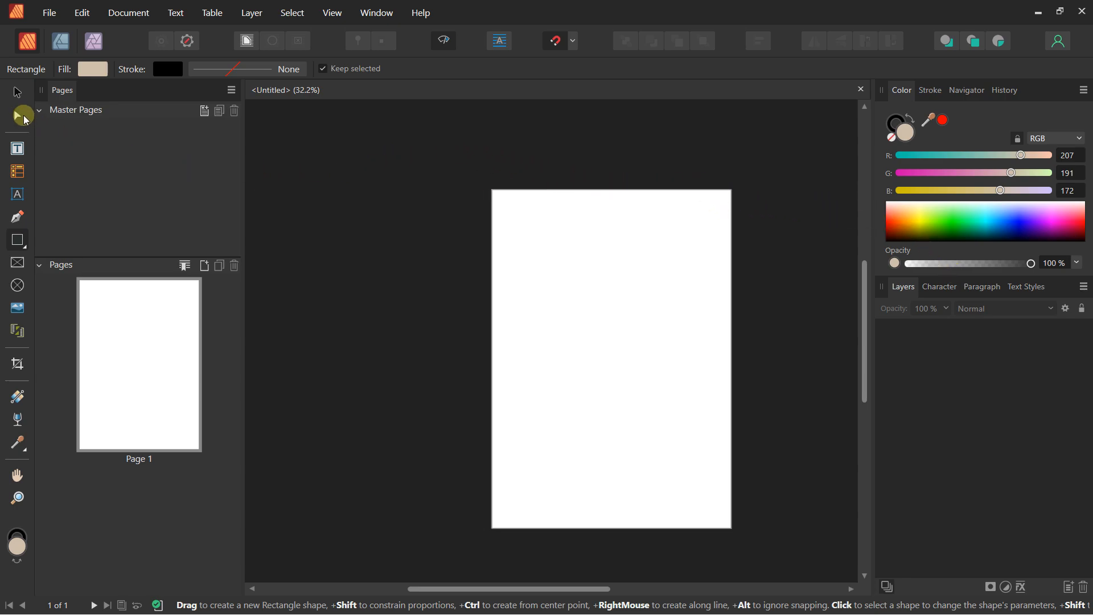
Draw a wide rectangle across the upper part of the page with the Rectangle Tool.
{"action": "left_click", "coordinate": [15, 93]}
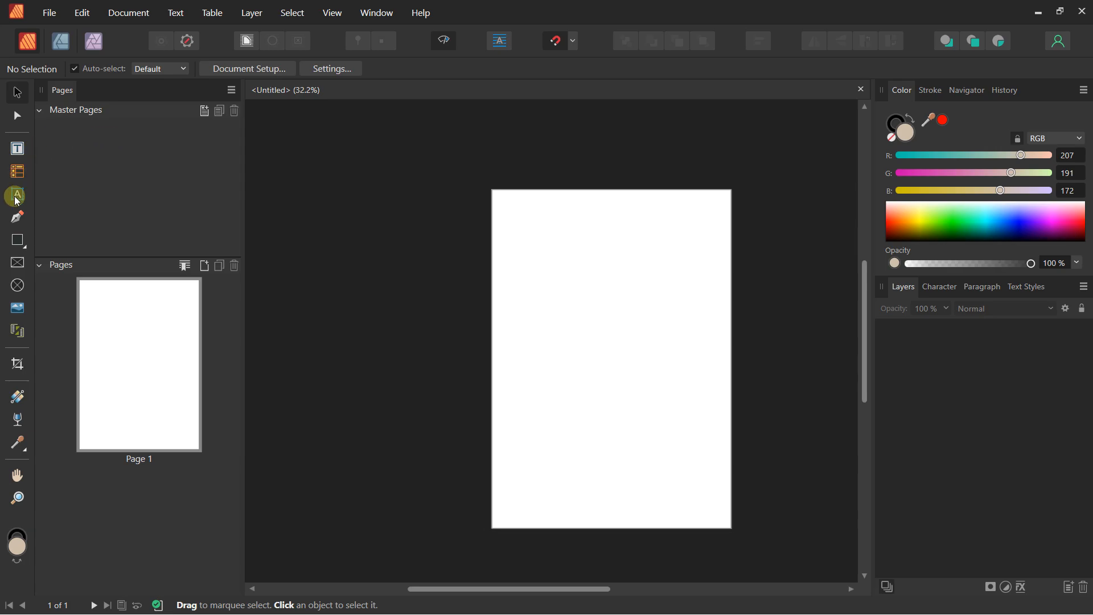
{"action": "left_click", "coordinate": [18, 239]}
{"action": "left_click", "coordinate": [68, 187]}
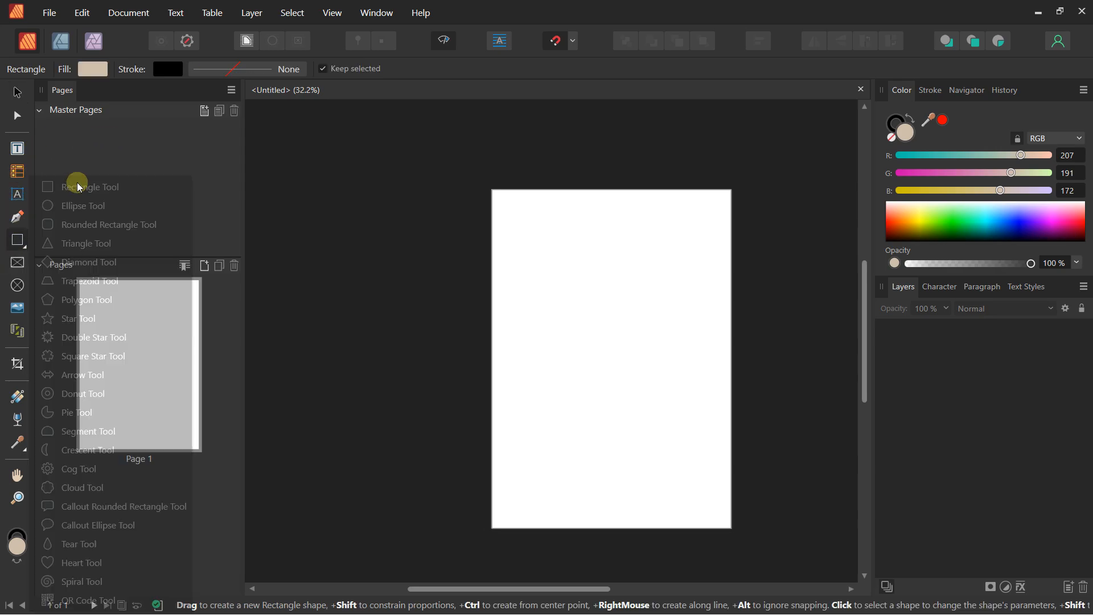
{"action": "mouse_move", "coordinate": [525, 218]}
{"action": "left_mouse_down"}
{"action": "mouse_move", "coordinate": [544, 239]}
{"action": "mouse_move", "coordinate": [719, 292]}
{"action": "mouse_move", "coordinate": [707, 295]}
{"action": "left_mouse_up"}
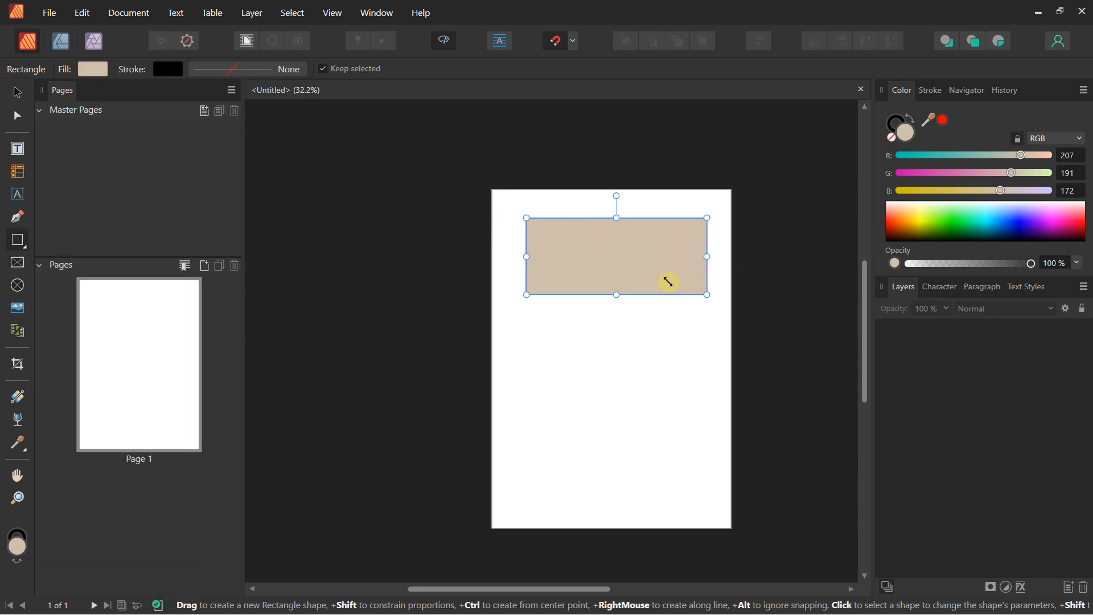
Stretch the rectangle so it reaches the left, top and right edges of the page.
{"action": "left_click_drag", "start_coordinate": [521, 256], "coordinate": [492, 256]}
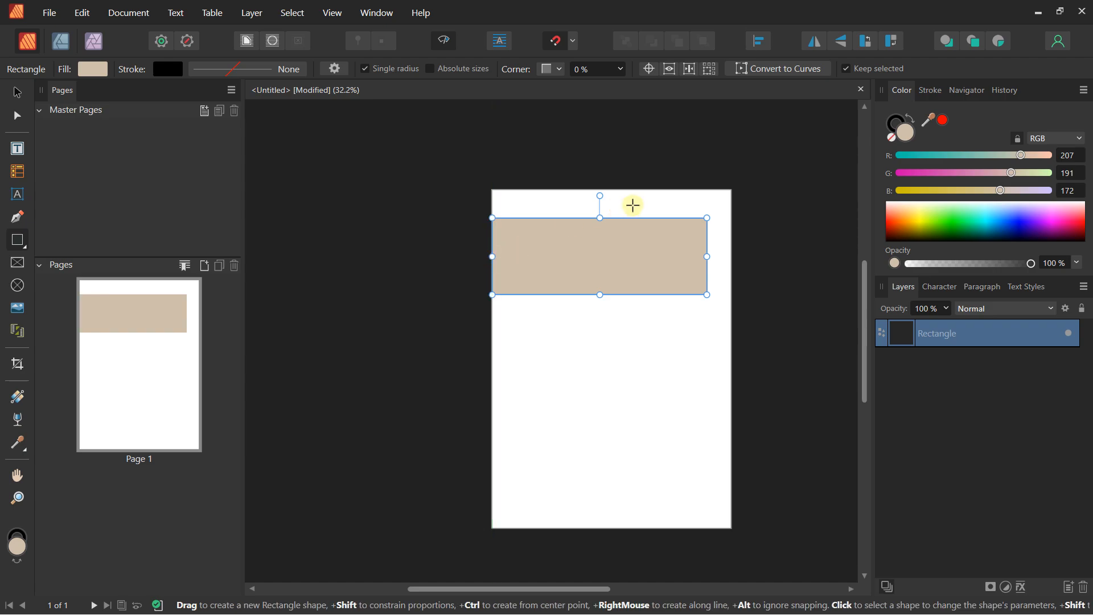
{"action": "left_click_drag", "start_coordinate": [600, 217], "coordinate": [596, 192]}
{"action": "left_click_drag", "start_coordinate": [707, 242], "coordinate": [735, 239]}
Fill the rectangle with cyan (RGB 31, 255, 251), extend it to the page's bottom edge and deselect it.
{"action": "left_click", "coordinate": [985, 220]}
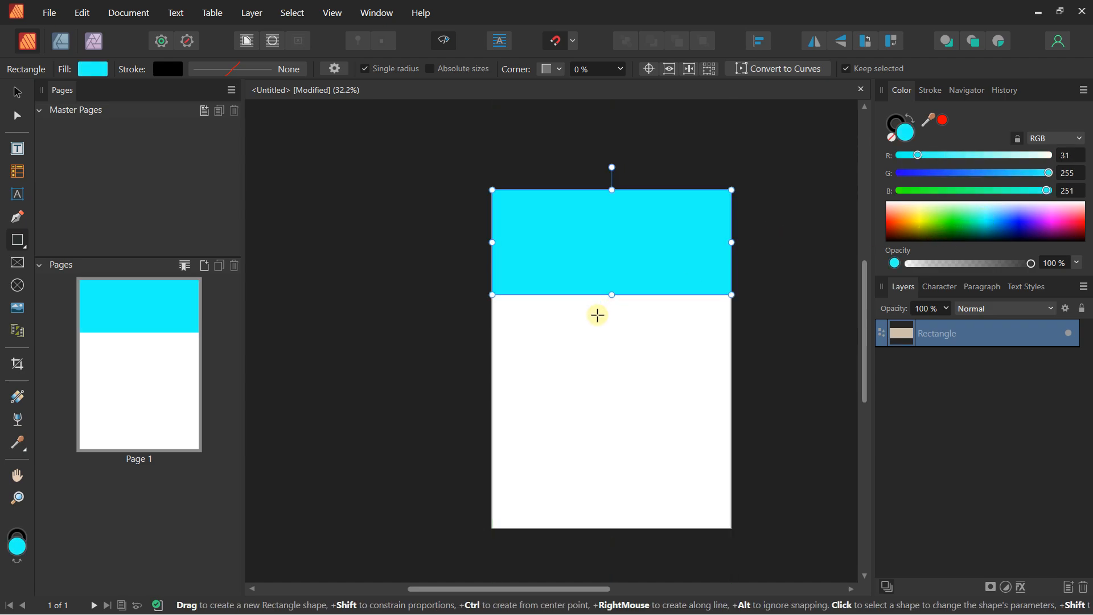
{"action": "left_click_drag", "start_coordinate": [612, 295], "coordinate": [612, 529]}
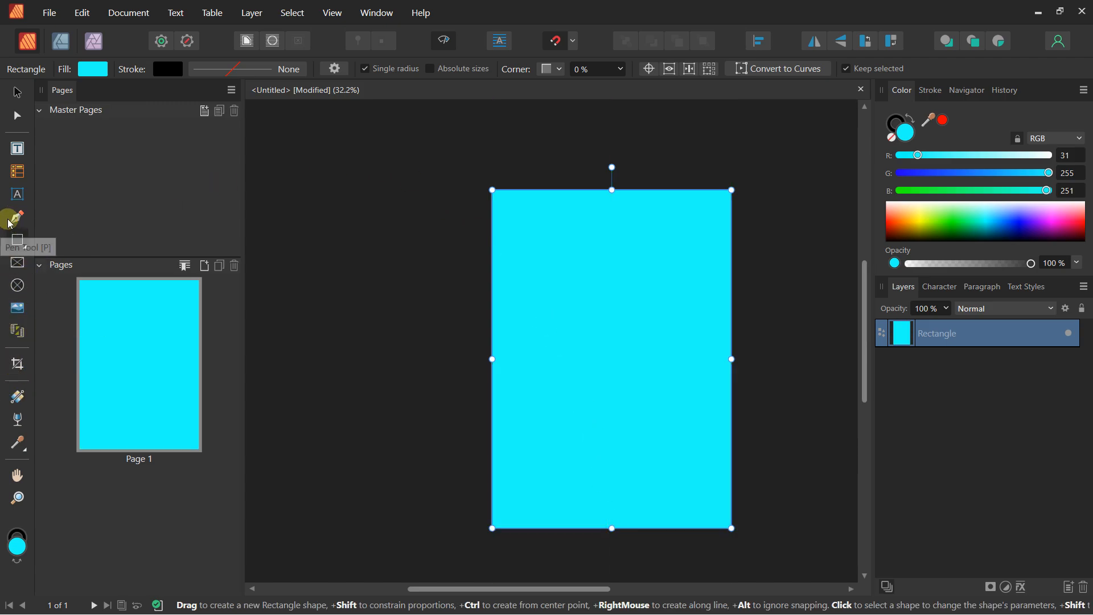
{"action": "left_click", "coordinate": [259, 196]}
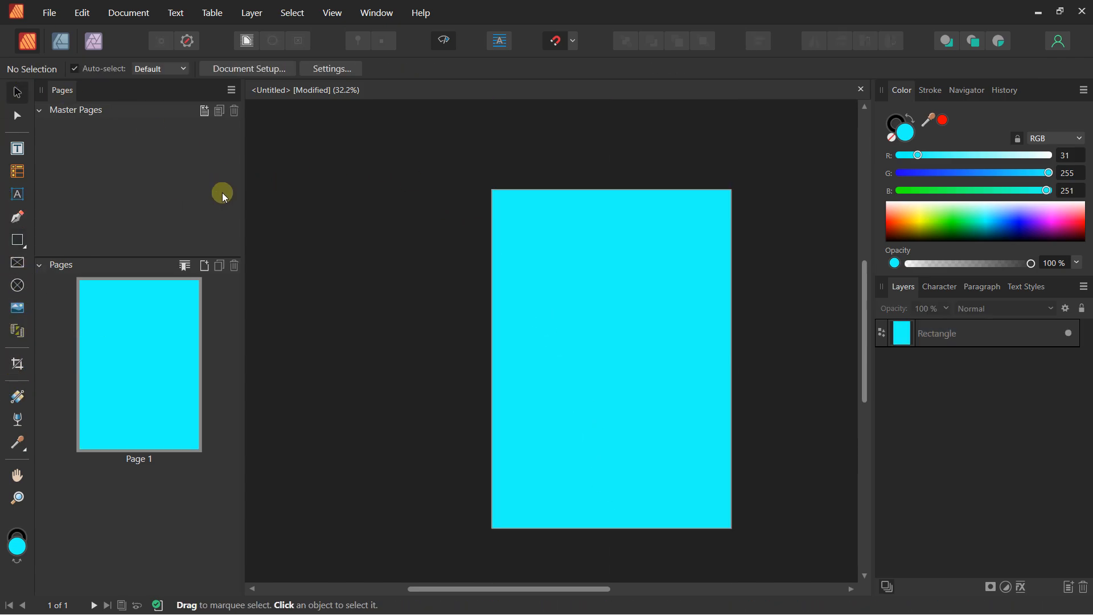
Draw an open curve of several smooth nodes over the upper part of the rectangle with the Pen Tool.
{"action": "left_click", "coordinate": [17, 217]}
{"action": "scroll", "coordinate": [586, 214], "scroll_direction": "up", "scroll_amount": 2}
{"action": "left_click", "coordinate": [493, 299]}
{"action": "left_click_drag", "start_coordinate": [563, 261], "coordinate": [593, 290]}
{"action": "left_click_drag", "start_coordinate": [659, 239], "coordinate": [687, 202]}
{"action": "right_click", "coordinate": [687, 202]}
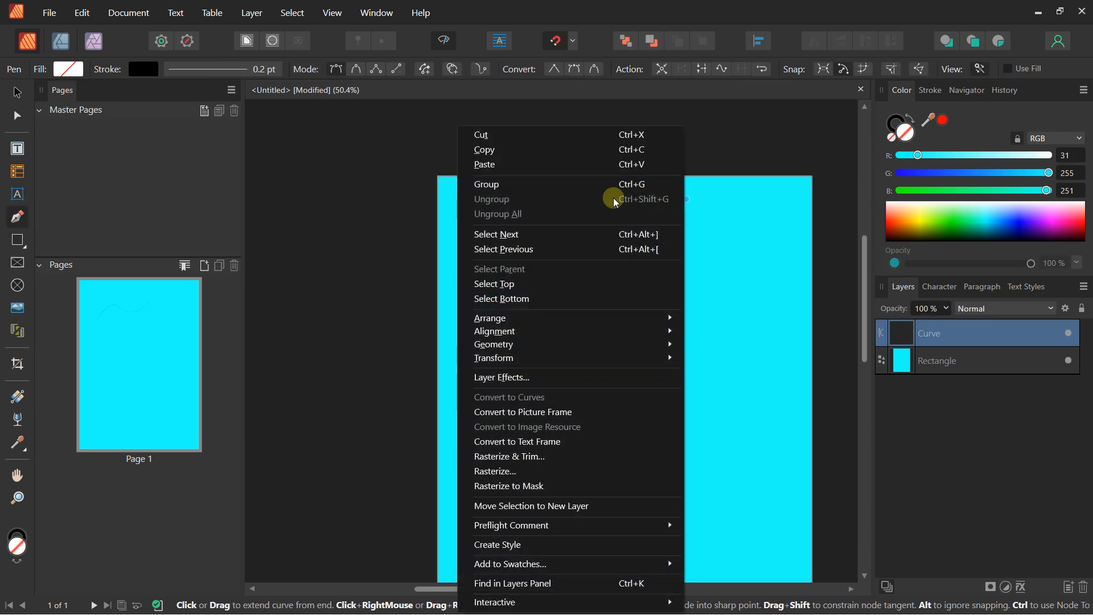
{"action": "left_click", "coordinate": [404, 202]}
{"action": "left_click_drag", "start_coordinate": [520, 146], "coordinate": [563, 127]}
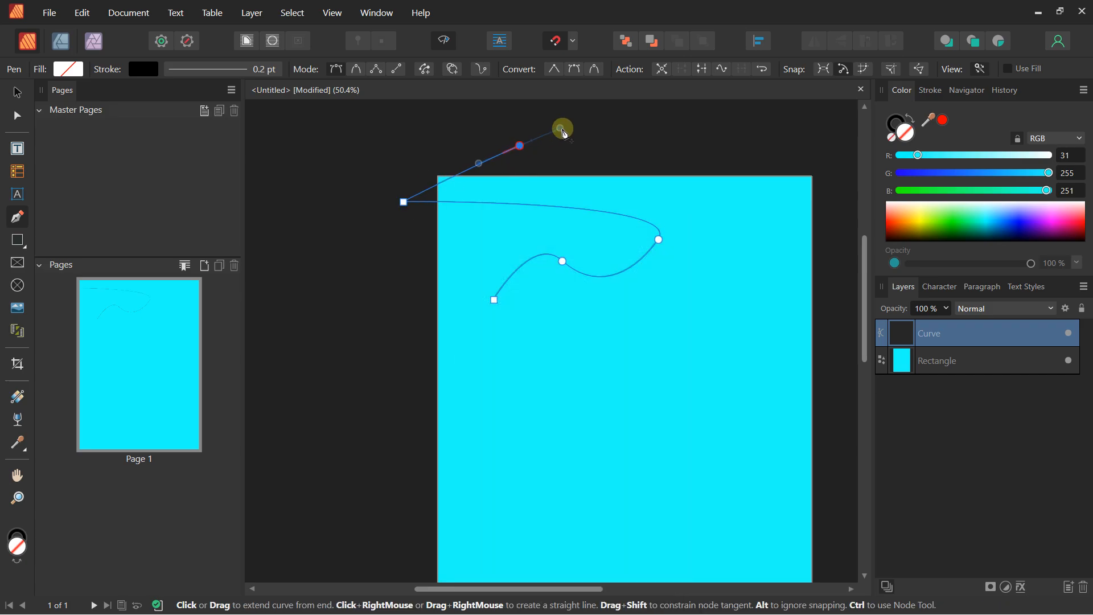
Move the curve fully onto the page, shift its middle node with the Node Tool and deselect it.
{"action": "left_click", "coordinate": [20, 94]}
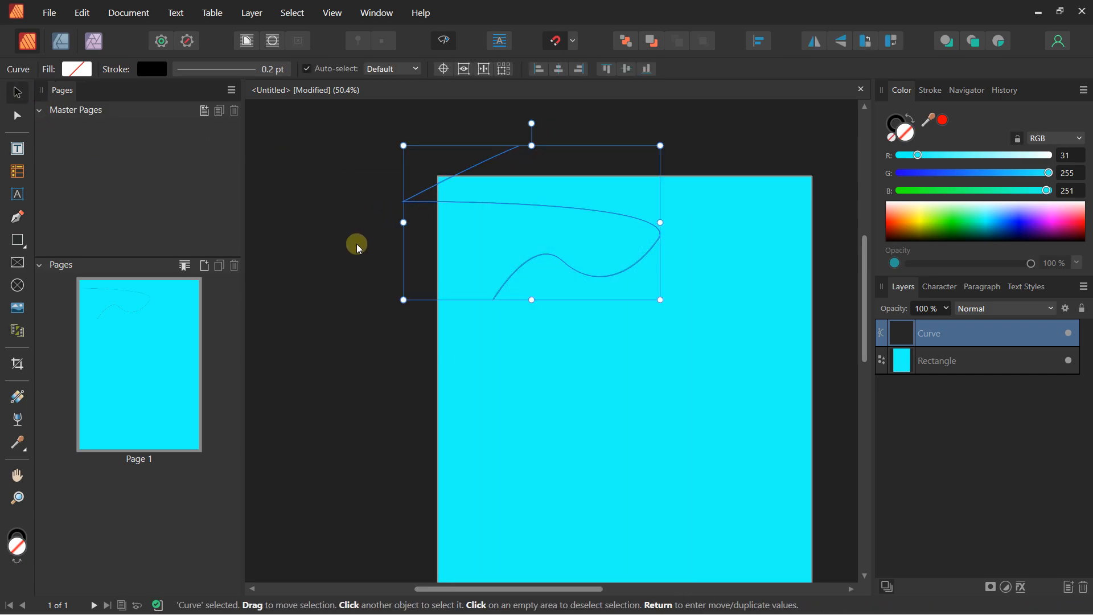
{"action": "left_click_drag", "start_coordinate": [633, 221], "coordinate": [680, 283]}
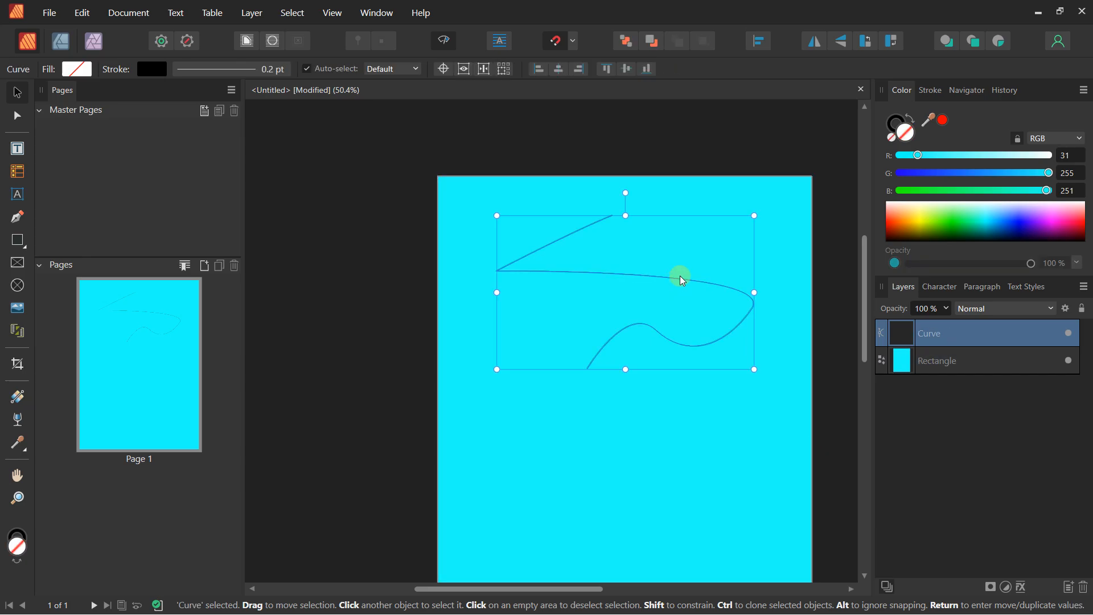
{"action": "key", "text": "a"}
{"action": "left_click_drag", "start_coordinate": [657, 332], "coordinate": [671, 337]}
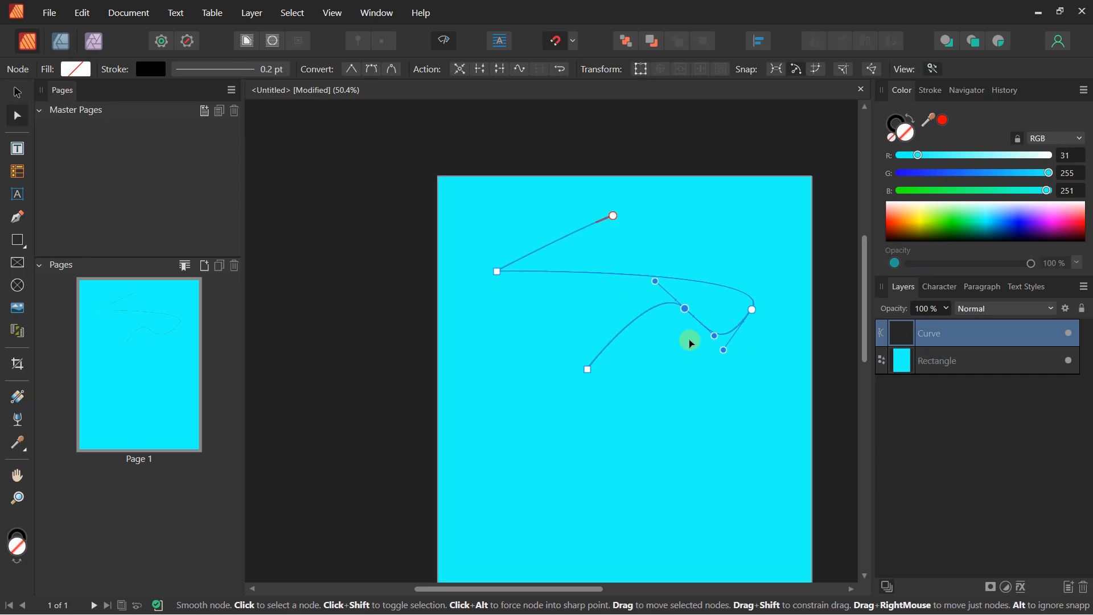
{"action": "left_click", "coordinate": [291, 214]}
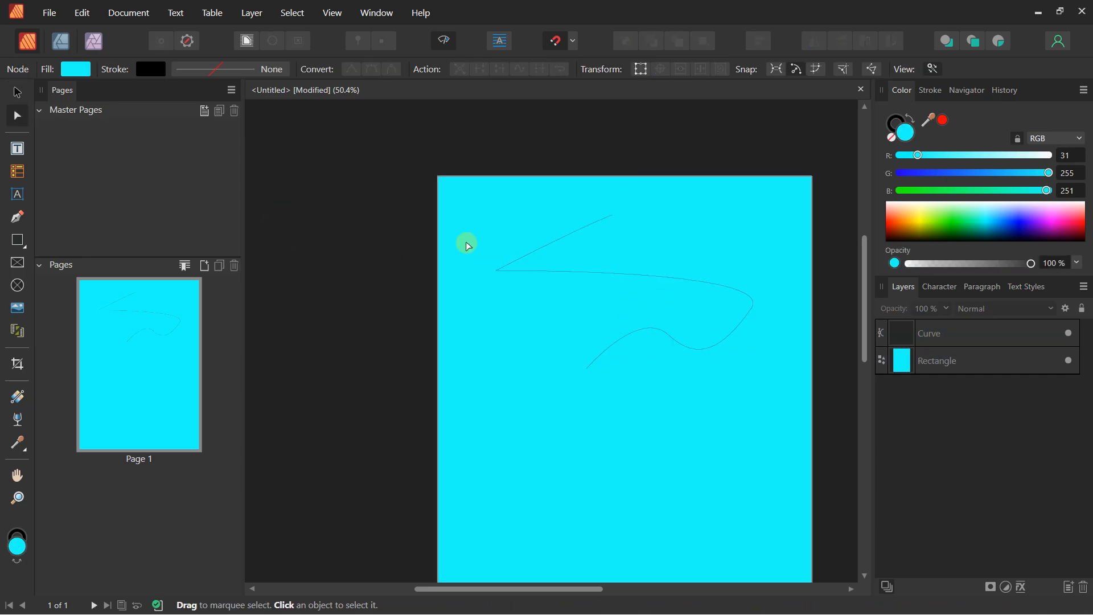
Draw a text frame below the curve, insert filler text into it and deselect it.
{"action": "scroll", "coordinate": [450, 243], "scroll_direction": "down", "scroll_amount": 3}
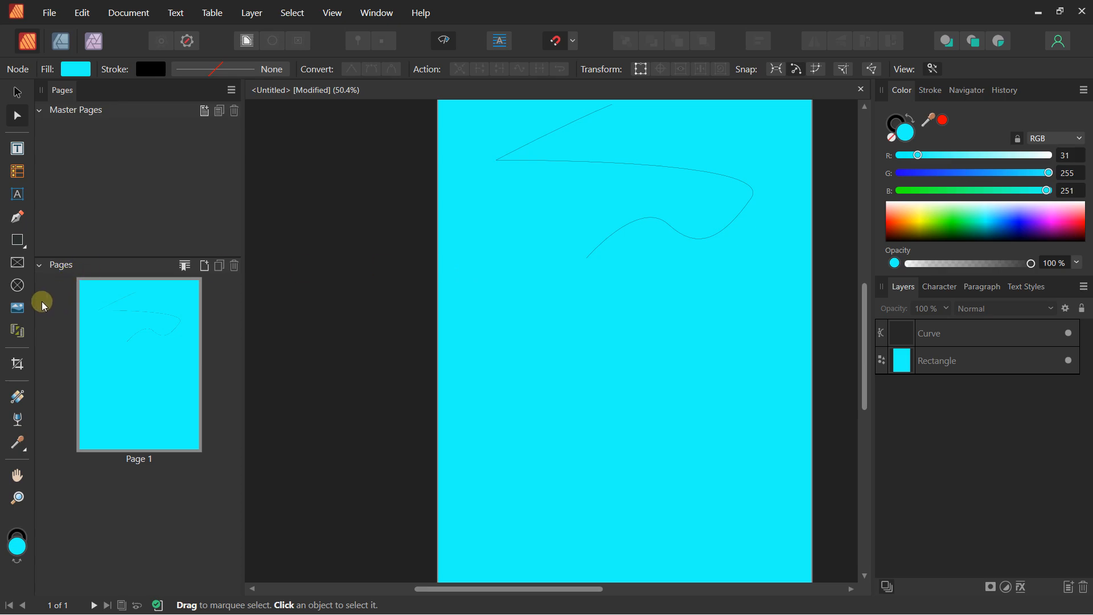
{"action": "left_click", "coordinate": [18, 150]}
{"action": "left_click_drag", "start_coordinate": [497, 302], "coordinate": [716, 391]}
{"action": "right_click", "coordinate": [552, 312]}
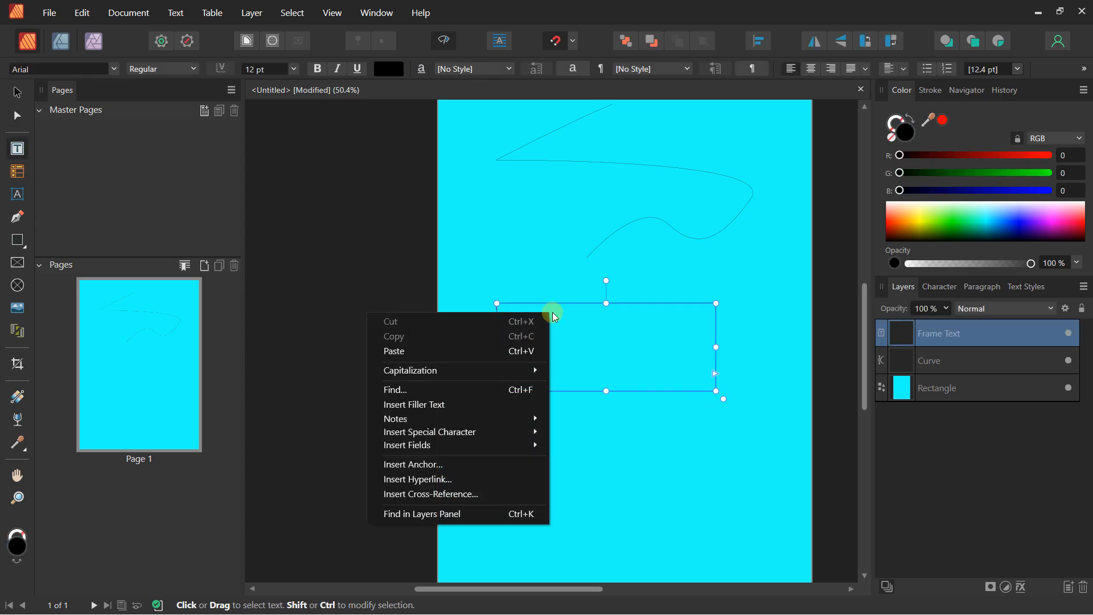
{"action": "left_click", "coordinate": [413, 404]}
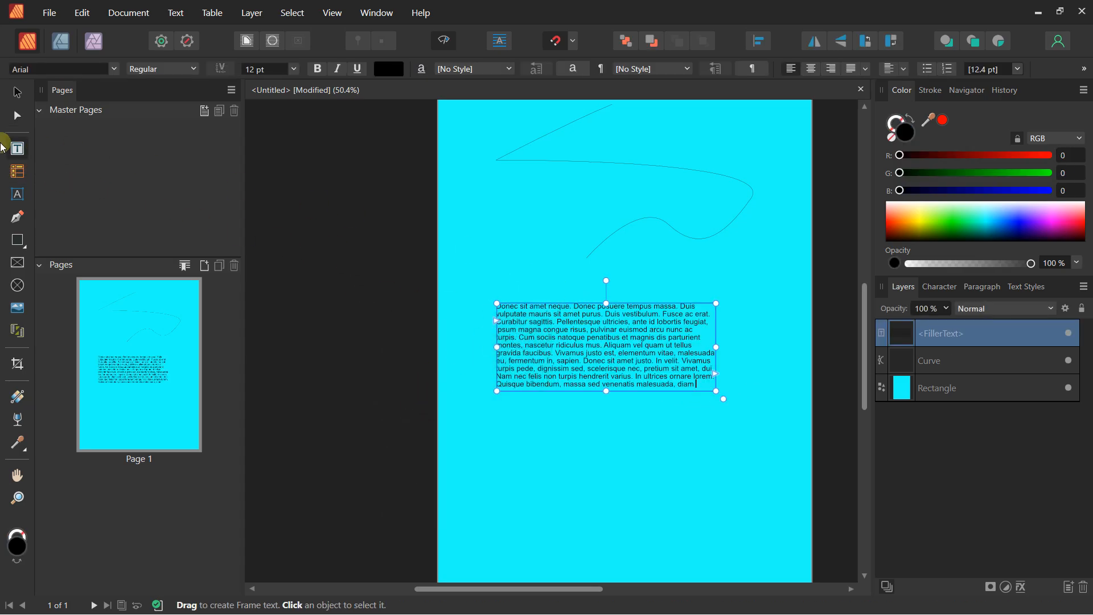
{"action": "left_click", "coordinate": [14, 94]}
{"action": "left_click", "coordinate": [376, 190]}
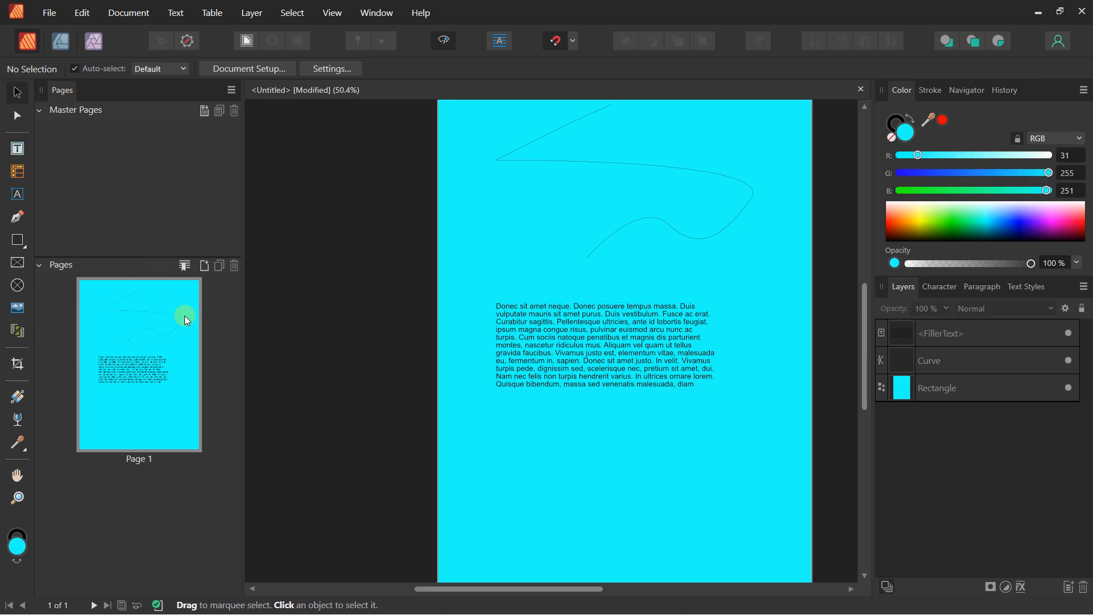
Add 4 pages after page 1 with the master page set to None.
{"action": "left_click", "coordinate": [205, 264]}
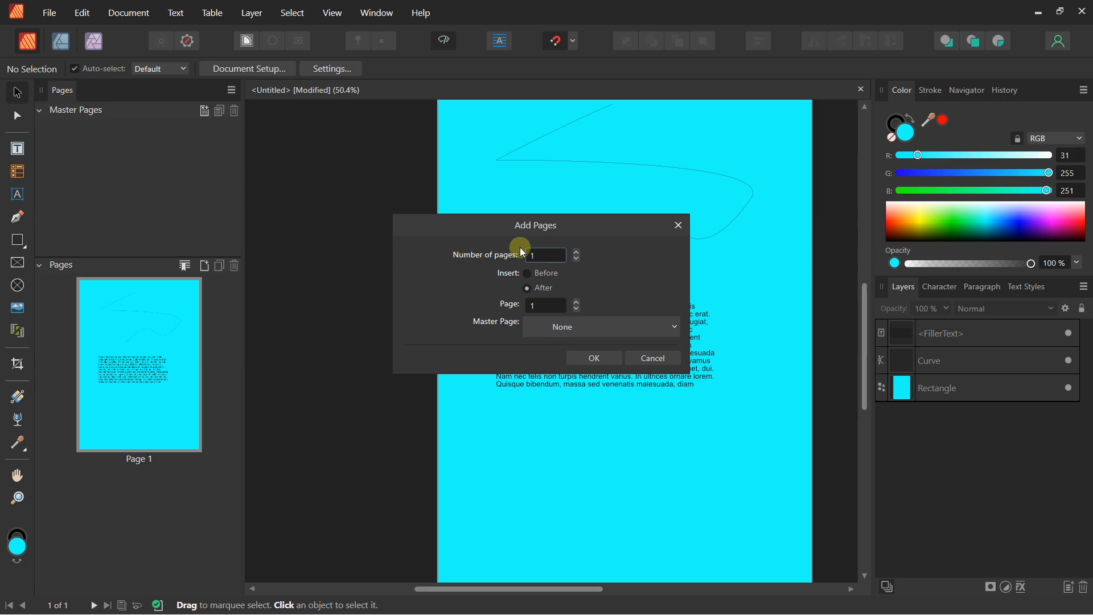
{"action": "double_click", "coordinate": [577, 251]}
{"action": "left_click", "coordinate": [553, 324]}
{"action": "left_click", "coordinate": [554, 324]}
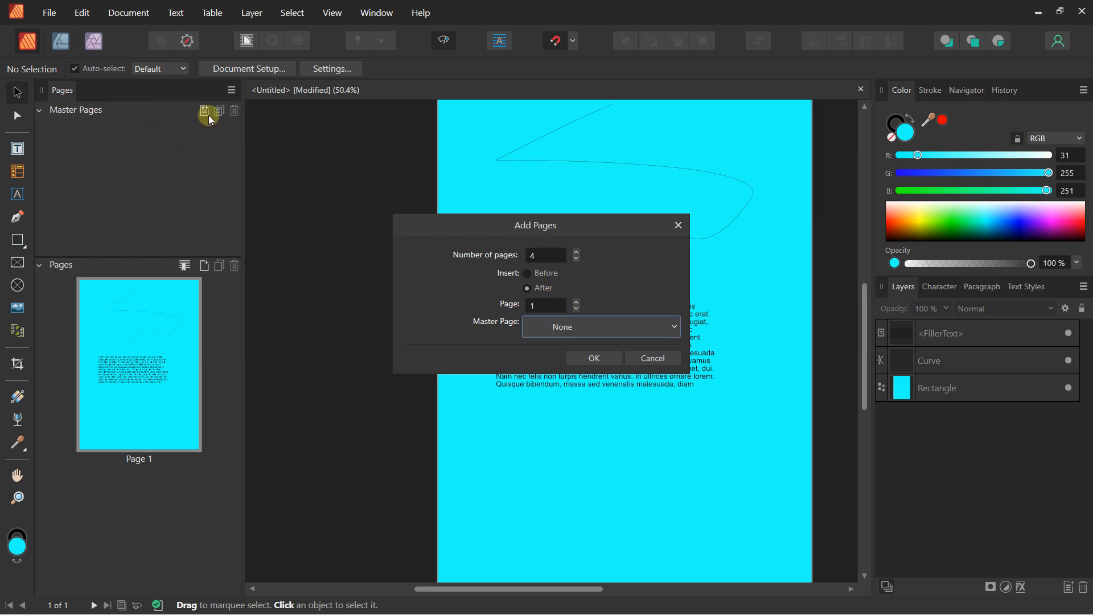
{"action": "left_click", "coordinate": [590, 359]}
Change the page thumbnail size to Small, to Medium, and back to Large.
{"action": "mouse_move", "coordinate": [235, 311]}
{"action": "left_mouse_down"}
{"action": "mouse_move", "coordinate": [237, 541]}
{"action": "mouse_move", "coordinate": [222, 303]}
{"action": "left_mouse_up"}
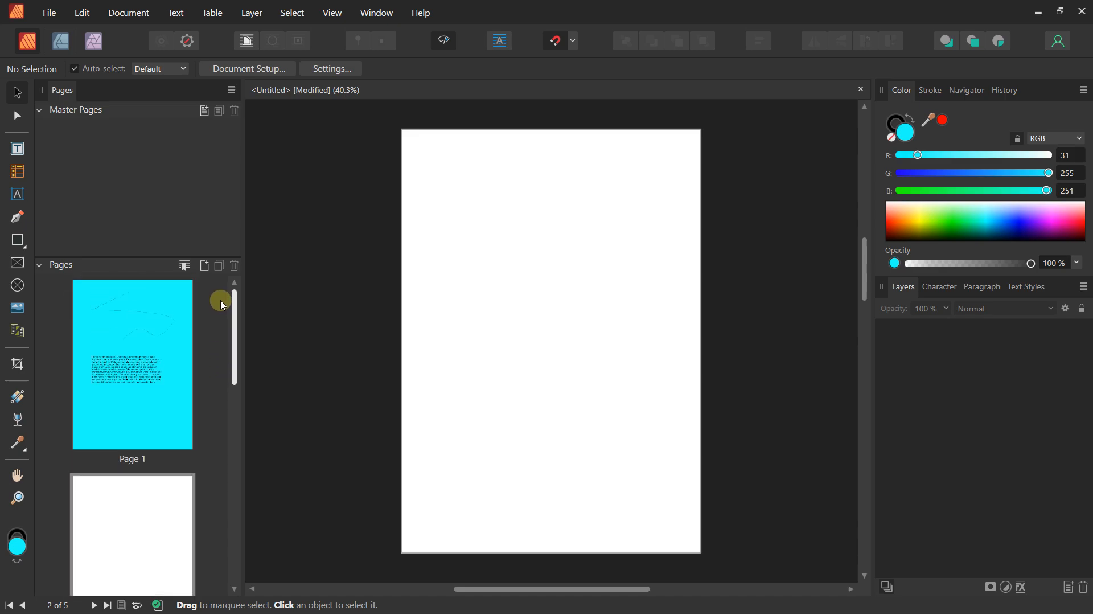
{"action": "left_click", "coordinate": [231, 90]}
{"action": "left_click", "coordinate": [173, 110]}
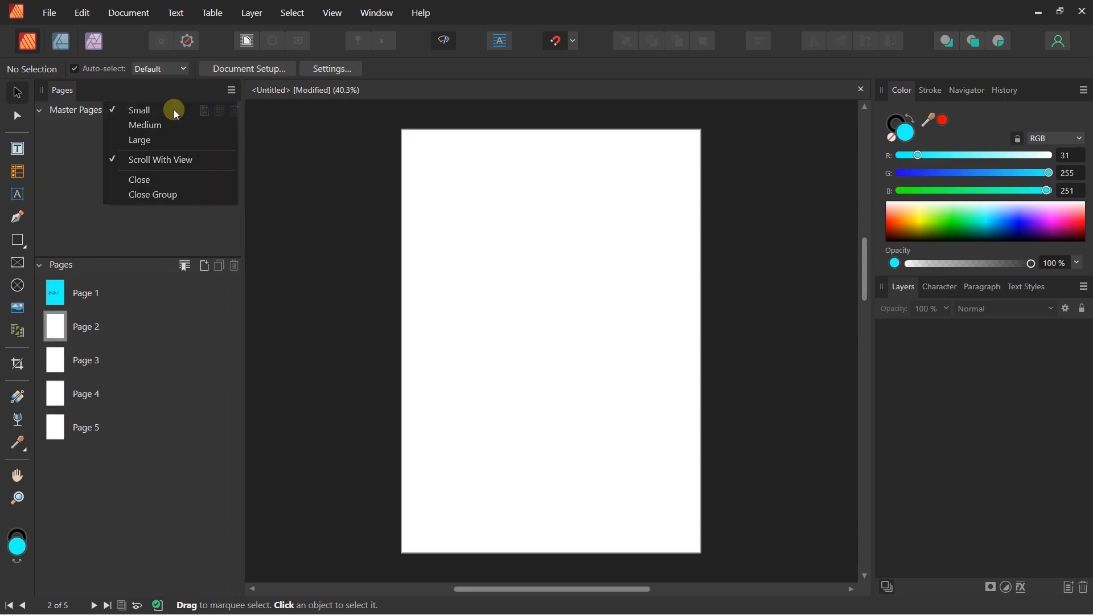
{"action": "left_click", "coordinate": [232, 92]}
{"action": "left_click", "coordinate": [216, 125]}
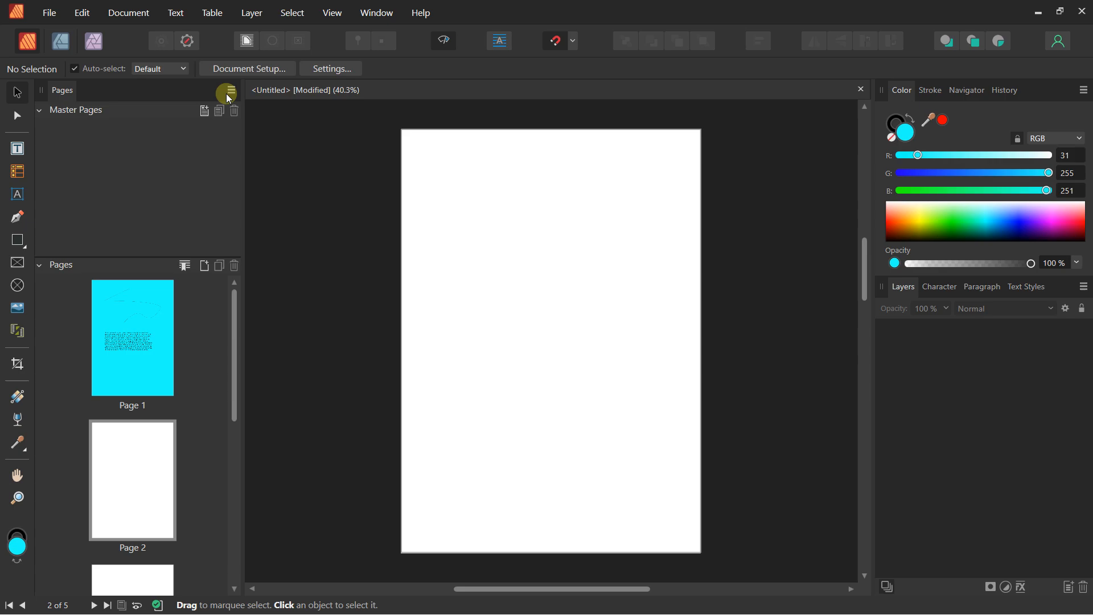
{"action": "left_click", "coordinate": [231, 92]}
{"action": "left_click", "coordinate": [196, 139]}
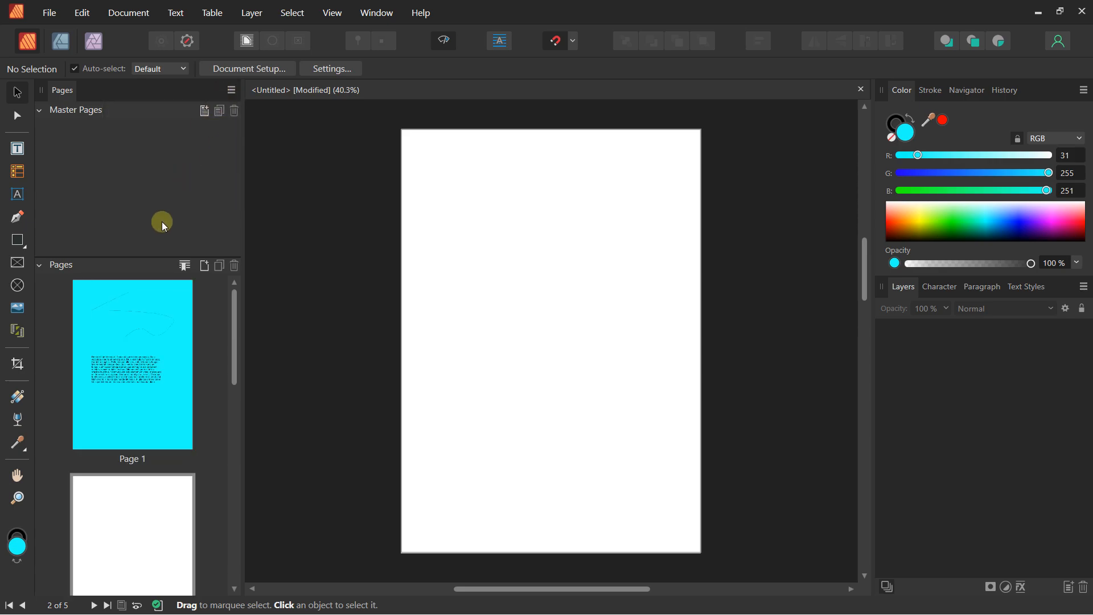
Move the cyan first page so that it becomes page 3 of the document, and view it.
{"action": "left_click_drag", "start_coordinate": [123, 354], "coordinate": [208, 489]}
{"action": "scroll", "coordinate": [448, 325], "scroll_direction": "down", "scroll_amount": 2}
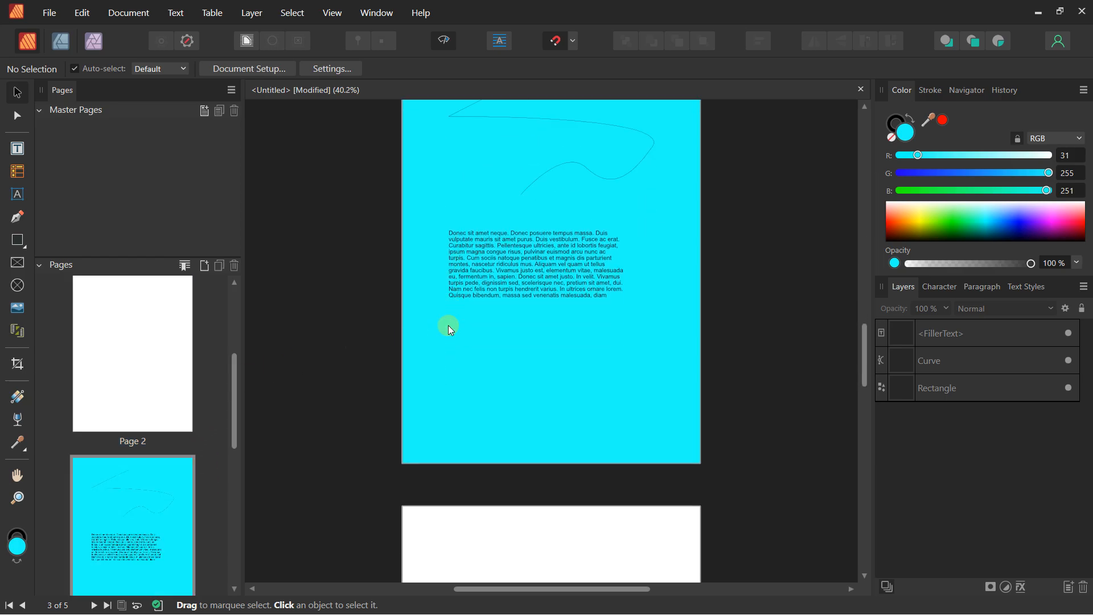
Delete the rectangle, curve and filler text from page 3, leaving the page blank.
{"action": "scroll", "coordinate": [460, 320], "scroll_direction": "down", "scroll_amount": 8}
{"action": "left_click_drag", "start_coordinate": [460, 316], "coordinate": [462, 347]}
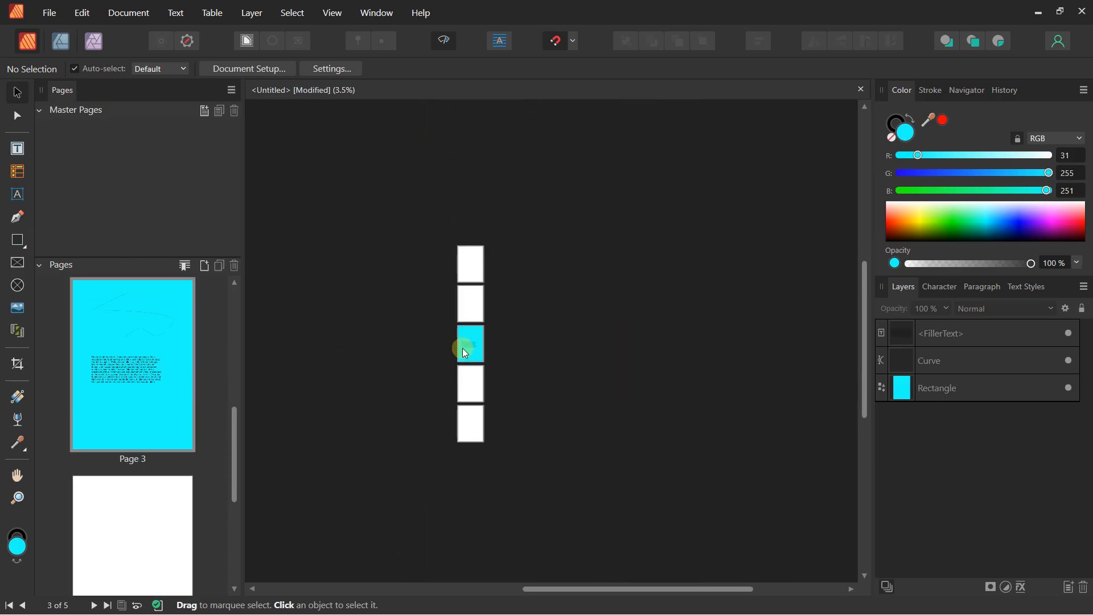
{"action": "scroll", "coordinate": [462, 347], "scroll_direction": "up", "scroll_amount": 3}
{"action": "left_click", "coordinate": [114, 354]}
{"action": "left_click_drag", "start_coordinate": [381, 289], "coordinate": [547, 427]}
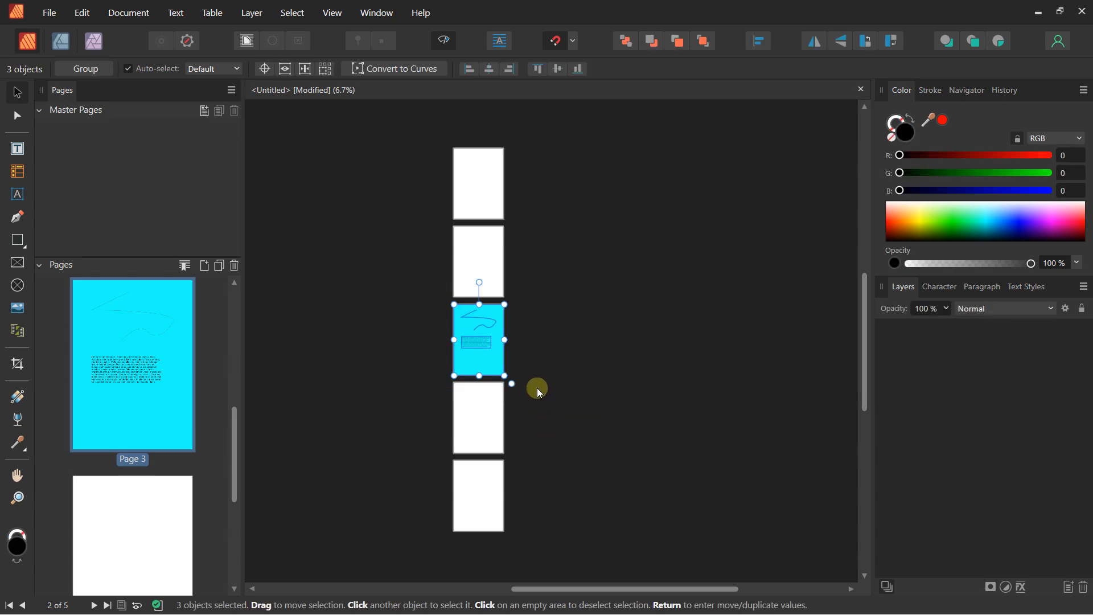
{"action": "key", "text": "Delete"}
{"action": "scroll", "coordinate": [470, 250], "scroll_direction": "up", "scroll_amount": 3}
{"action": "scroll", "coordinate": [471, 314], "scroll_direction": "up", "scroll_amount": 5}
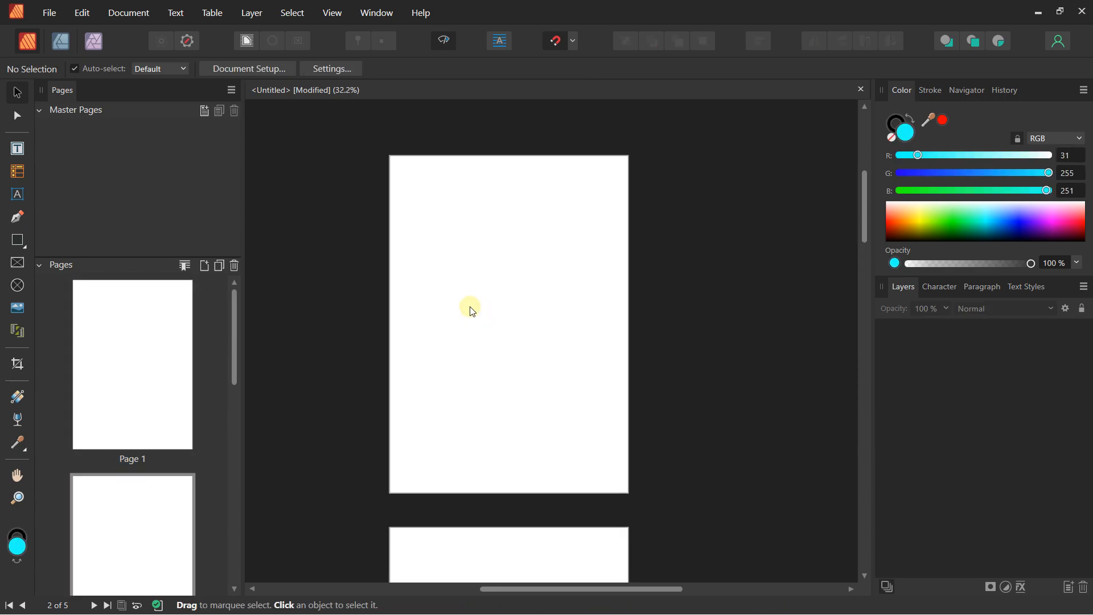
{"action": "left_click_drag", "start_coordinate": [470, 309], "coordinate": [470, 285]}
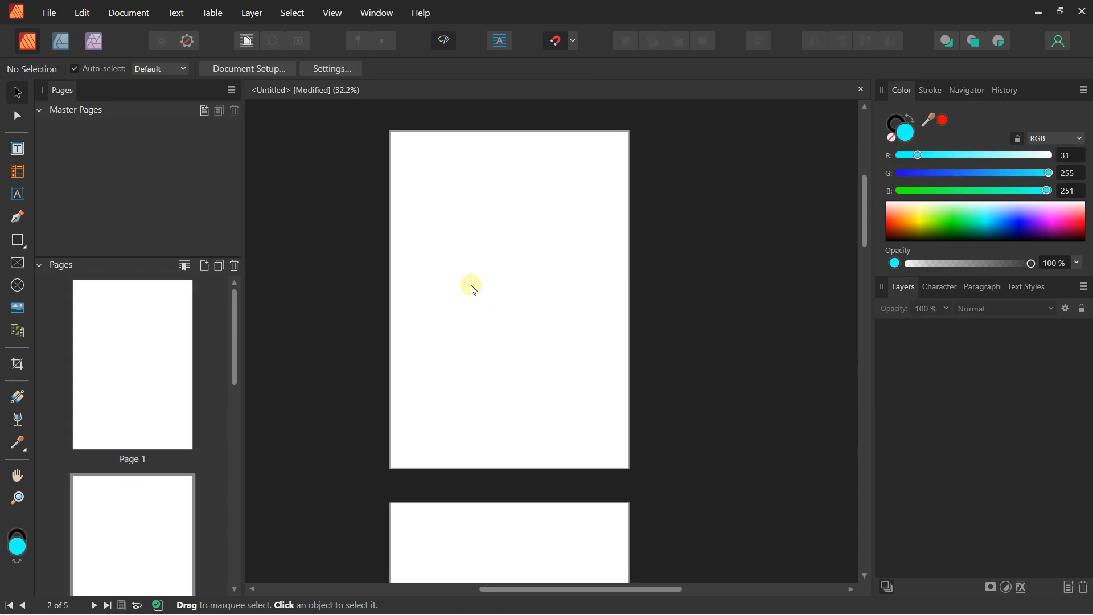
Turn off Preview Mode so that margins and guides can be displayed.
{"action": "left_click", "coordinate": [348, 20]}
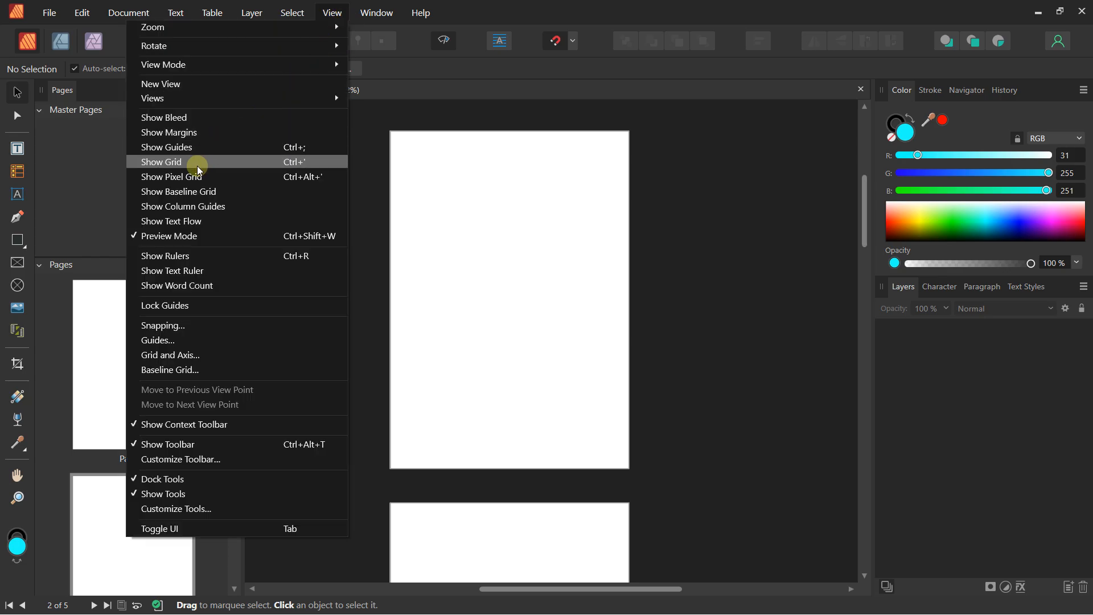
{"action": "left_click", "coordinate": [444, 50]}
{"action": "left_click", "coordinate": [443, 42]}
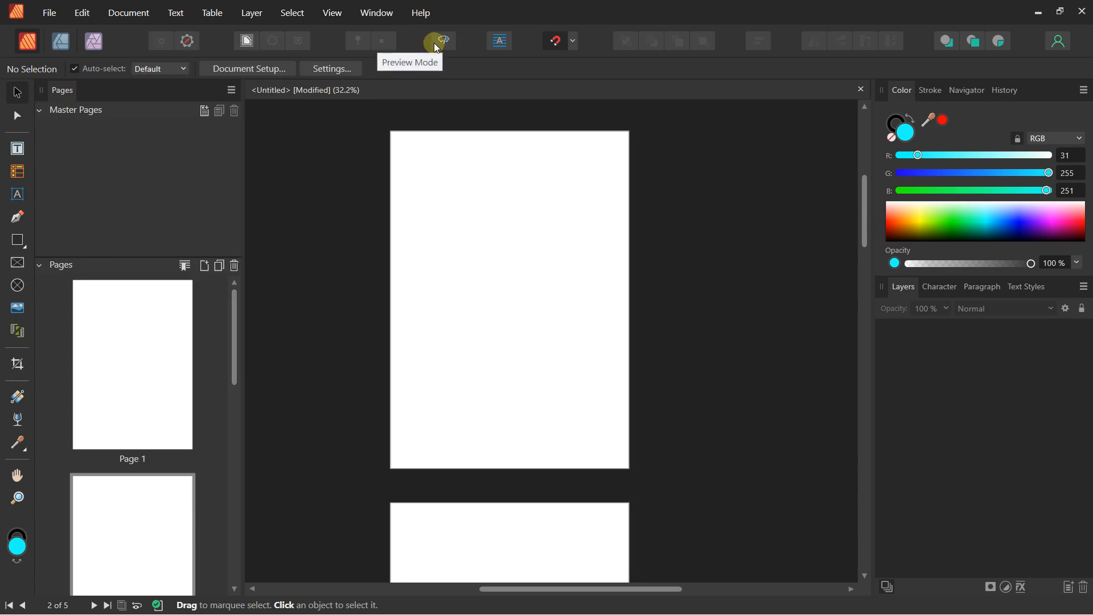
In the guides settings for page 2, set the gutter to 10 mm and all margins to 6 mm.
{"action": "left_click", "coordinate": [334, 14]}
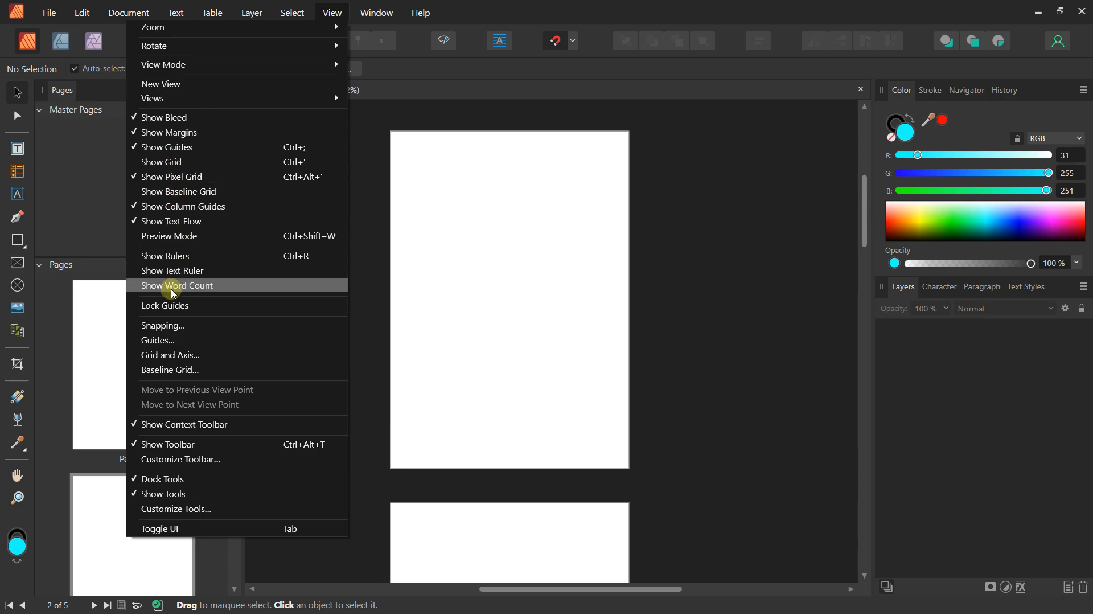
{"action": "left_click", "coordinate": [170, 340]}
{"action": "left_click_drag", "start_coordinate": [568, 167], "coordinate": [800, 190]}
{"action": "left_click", "coordinate": [893, 317]}
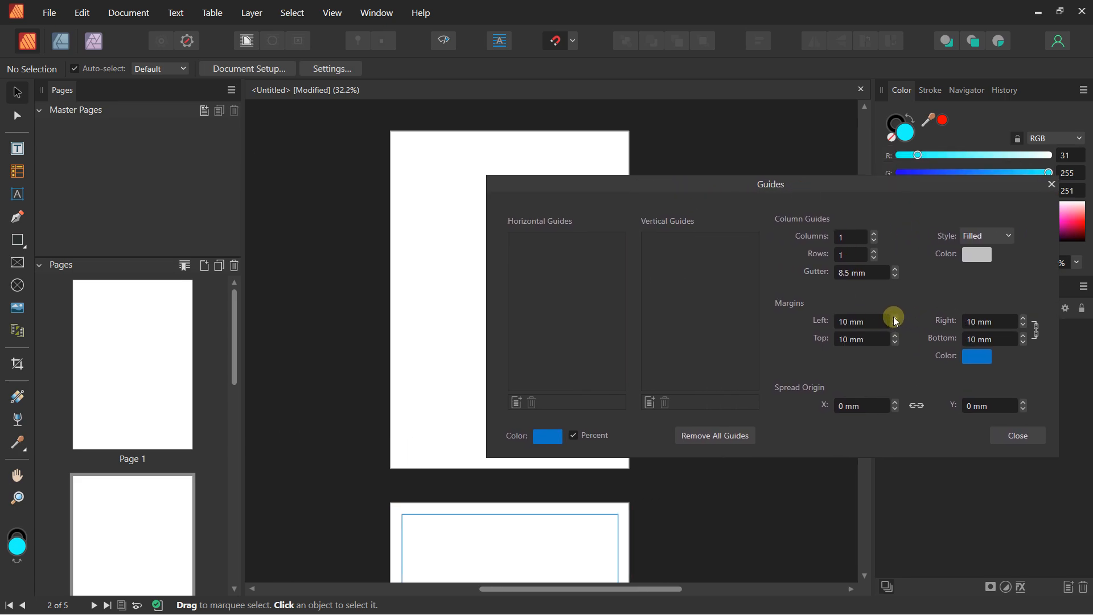
{"action": "left_click", "coordinate": [895, 269]}
{"action": "left_click", "coordinate": [896, 269]}
{"action": "left_click", "coordinate": [893, 343]}
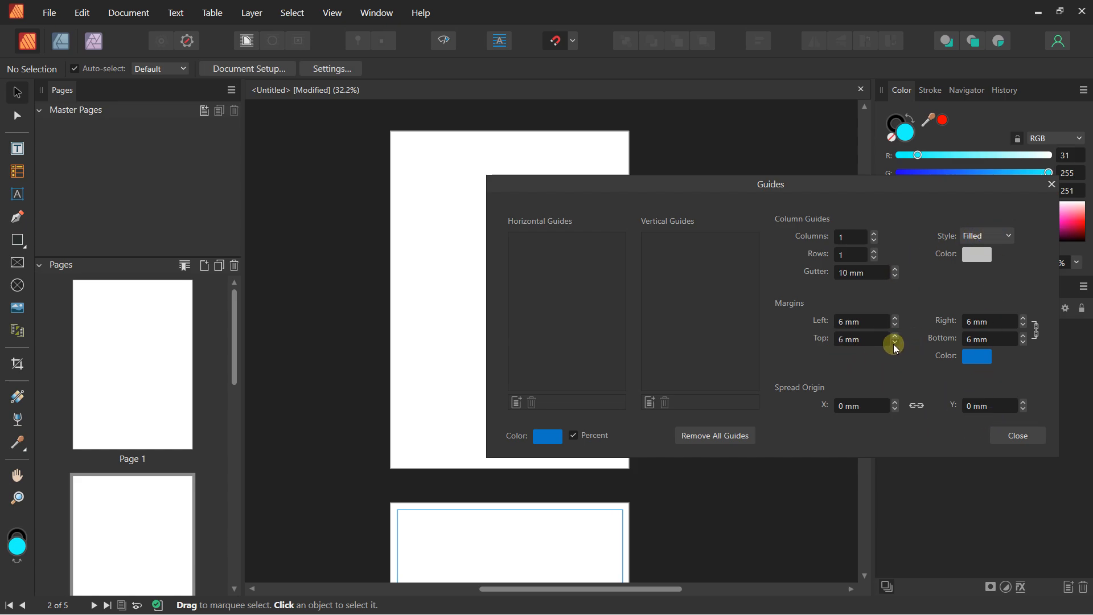
{"action": "left_click", "coordinate": [1002, 436]}
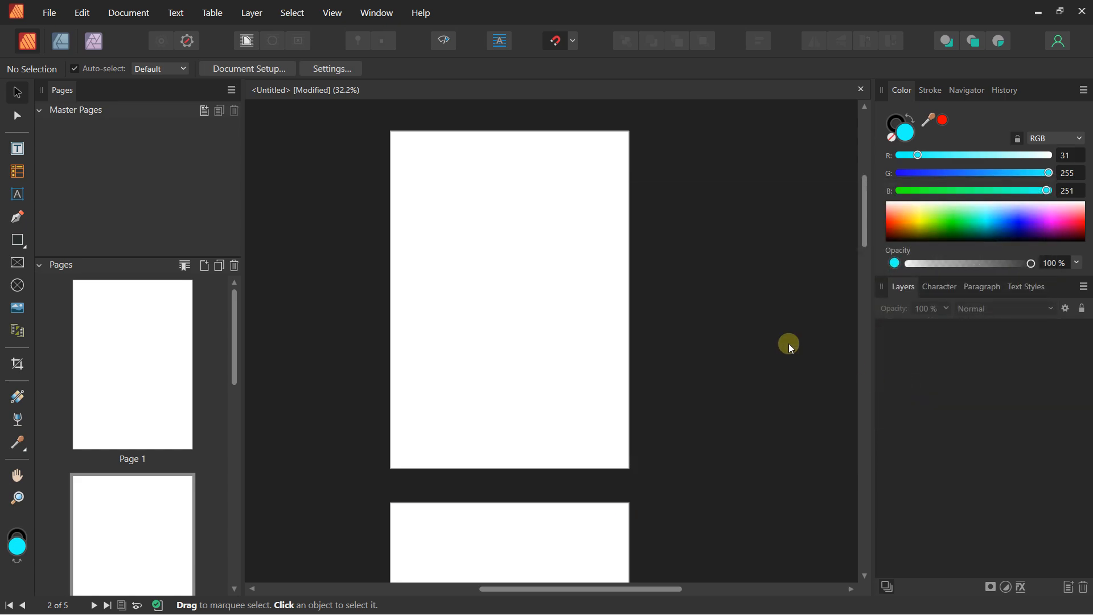
Set up column guides on page 1 with 2 columns, 4 rows and a 10 mm gutter.
{"action": "double_click", "coordinate": [108, 352]}
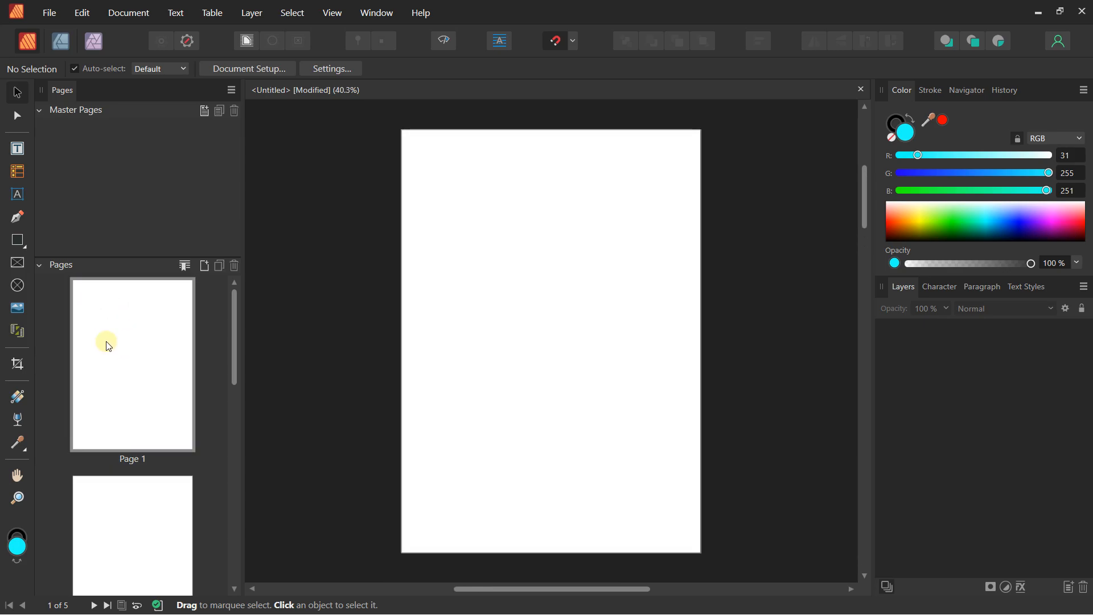
{"action": "left_click", "coordinate": [326, 18]}
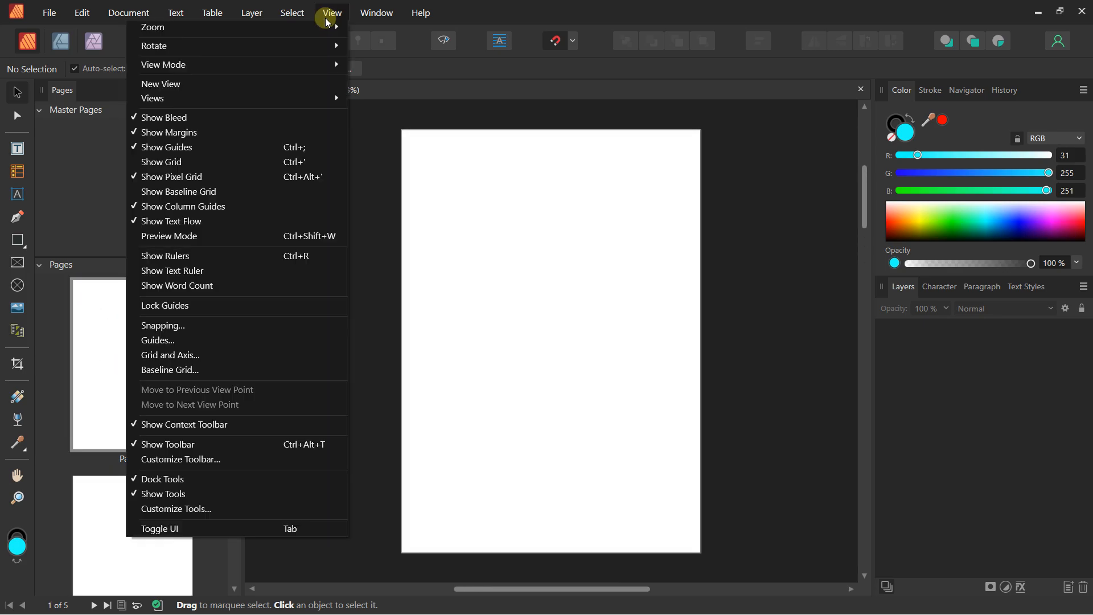
{"action": "left_click", "coordinate": [185, 340]}
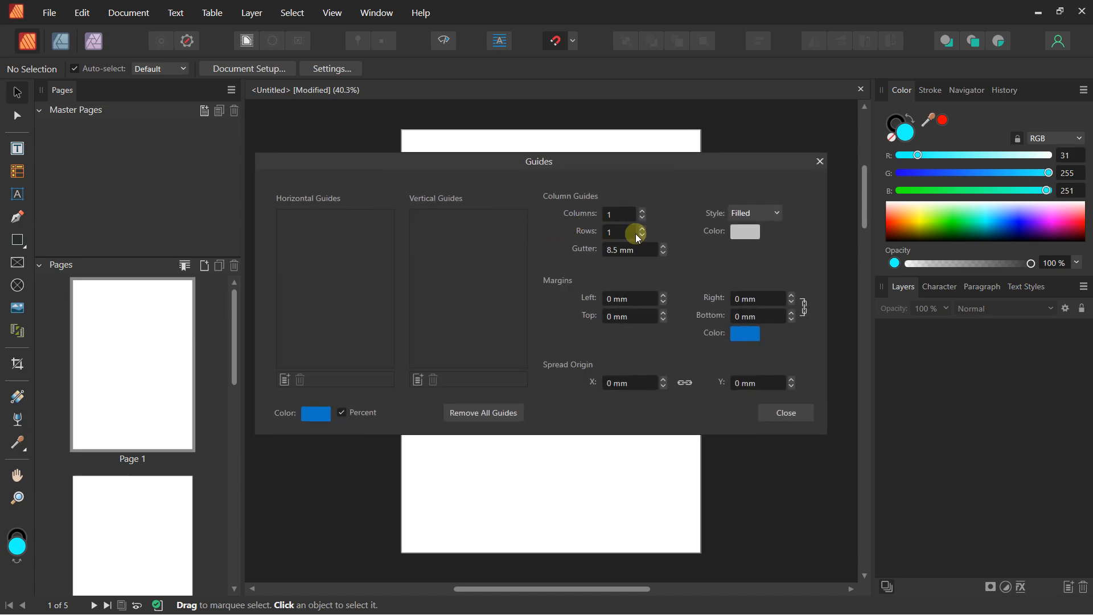
{"action": "left_click", "coordinate": [642, 210]}
{"action": "left_click", "coordinate": [642, 210]}
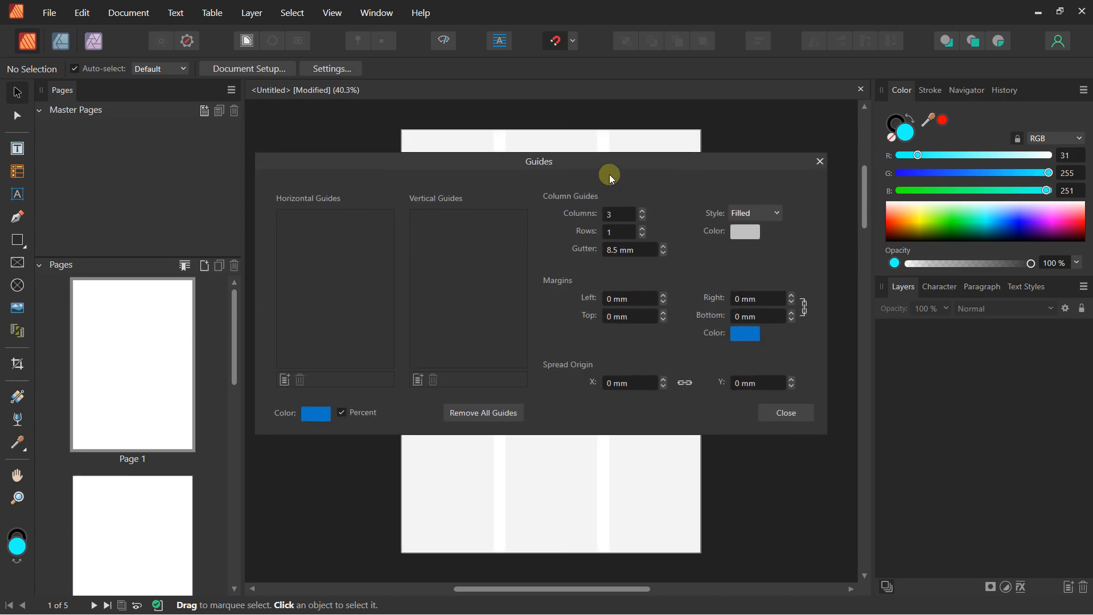
{"action": "left_click_drag", "start_coordinate": [691, 167], "coordinate": [867, 203]}
{"action": "left_click", "coordinate": [830, 254]}
{"action": "left_click", "coordinate": [829, 265]}
{"action": "left_click", "coordinate": [829, 264]}
{"action": "left_click", "coordinate": [829, 264]}
{"action": "left_click", "coordinate": [849, 282]}
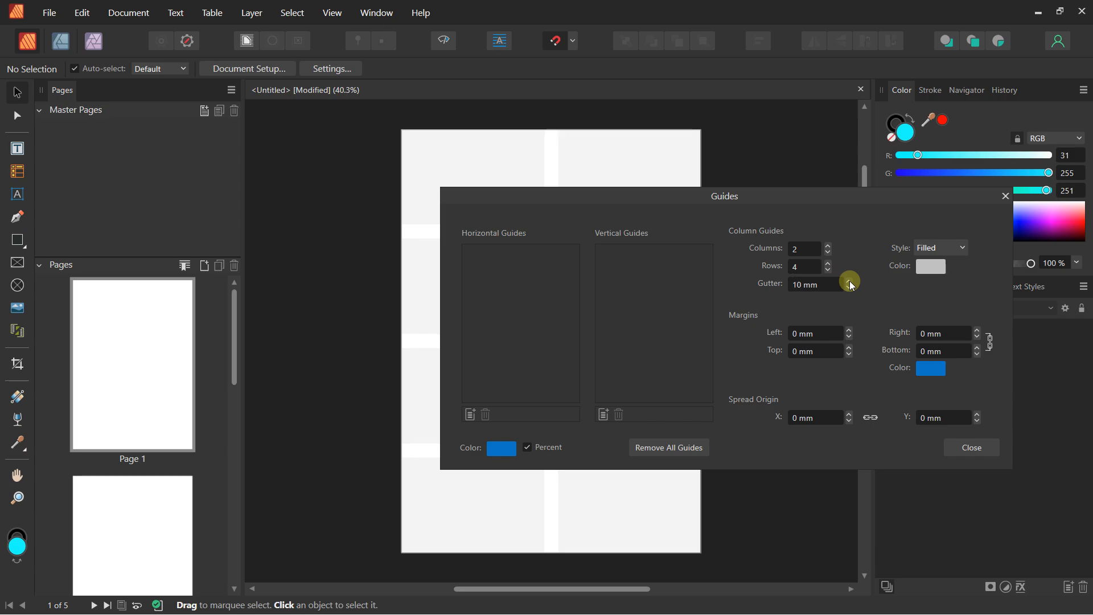
Set all four margins of page 1 to 14 mm and close the guides settings.
{"action": "left_click", "coordinate": [848, 330]}
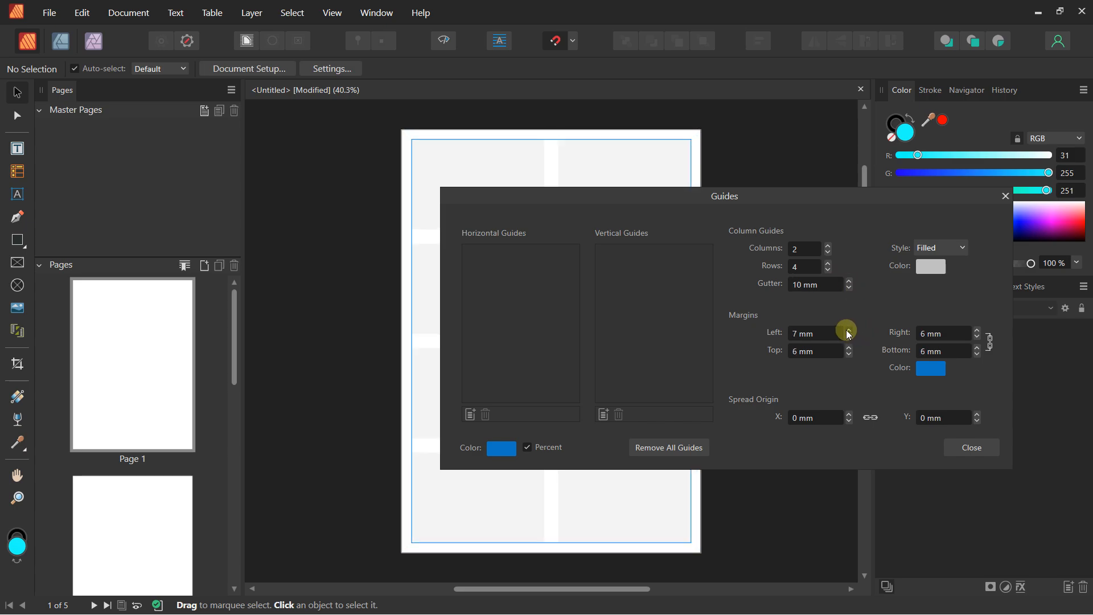
{"action": "left_click", "coordinate": [848, 332]}
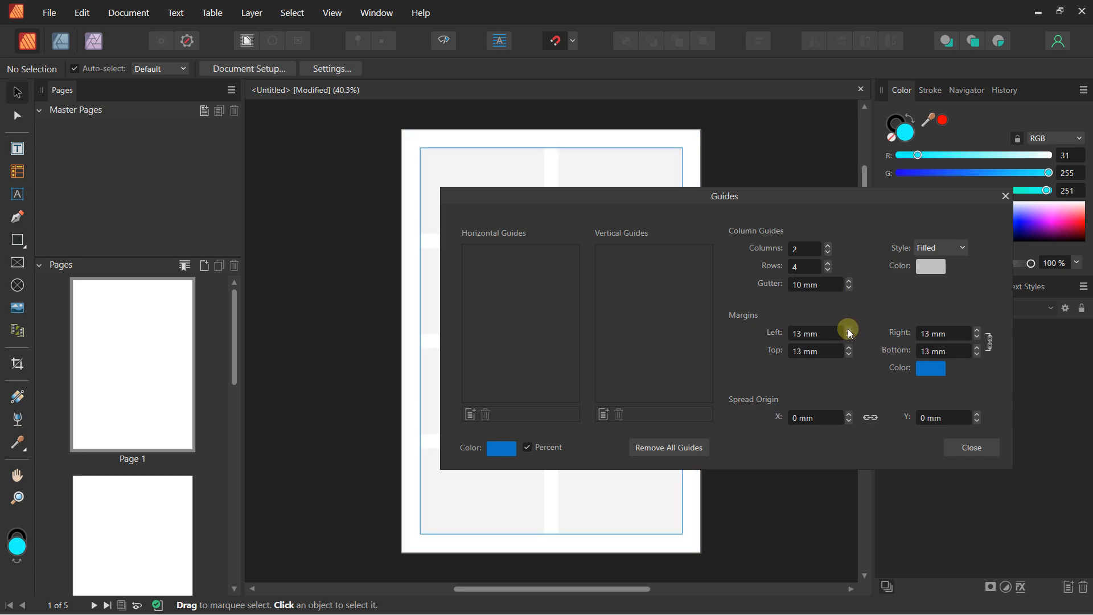
{"action": "left_click", "coordinate": [849, 331]}
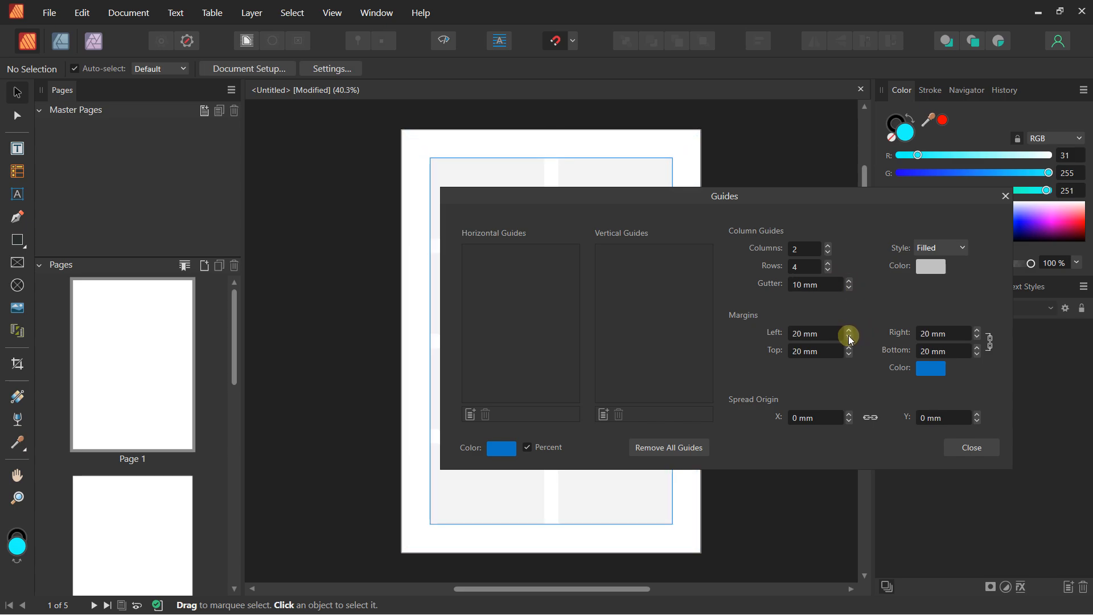
{"action": "left_click", "coordinate": [849, 337]}
{"action": "left_click", "coordinate": [848, 337]}
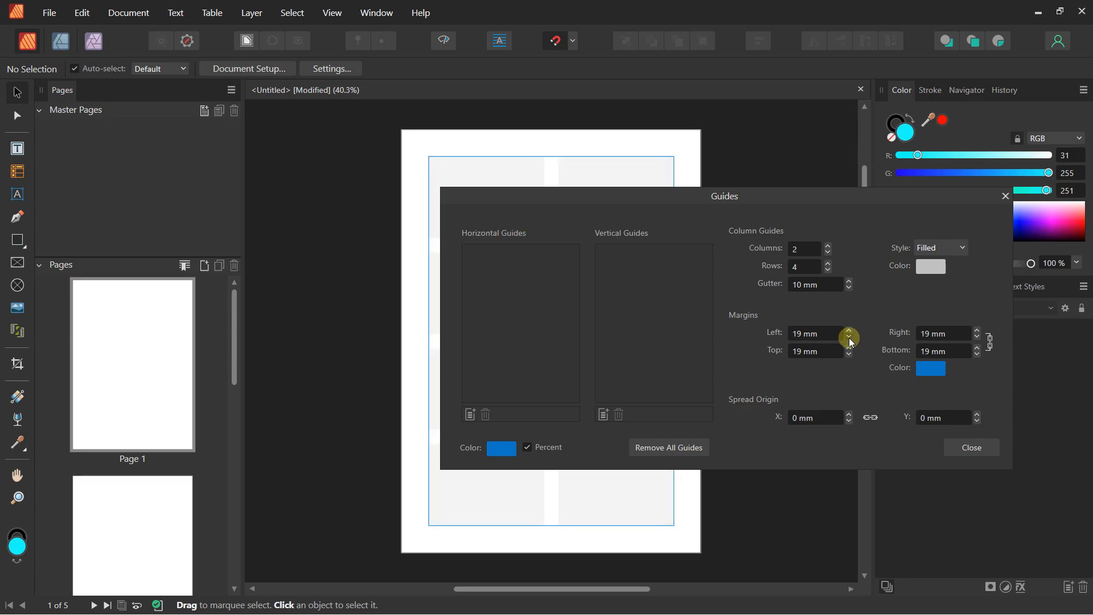
{"action": "left_click", "coordinate": [848, 337]}
{"action": "left_click", "coordinate": [849, 337]}
{"action": "left_click", "coordinate": [849, 337]}
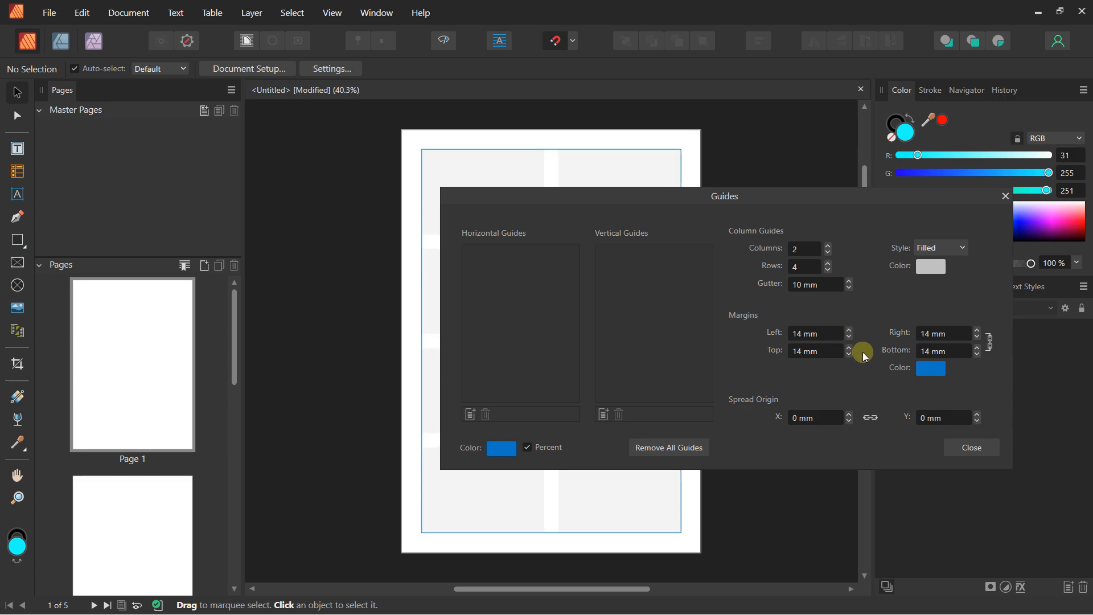
{"action": "left_click", "coordinate": [968, 449]}
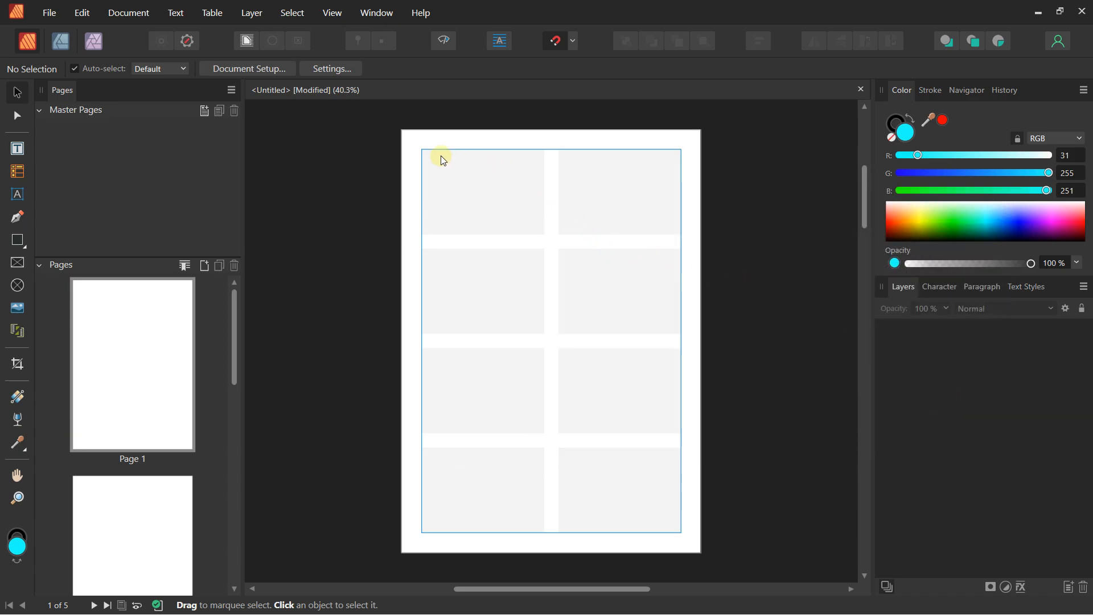
Draw a rectangular picture frame filling the first-row cell of the left guide column on page 1.
{"action": "left_click", "coordinate": [18, 262]}
{"action": "left_click_drag", "start_coordinate": [422, 149], "coordinate": [544, 234]}
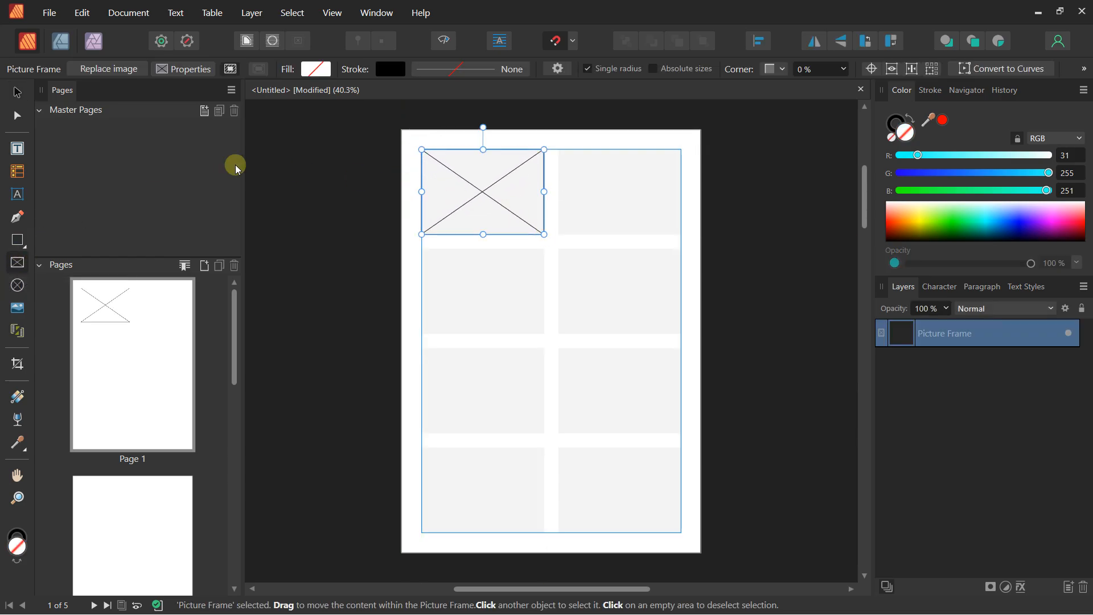
{"action": "left_click", "coordinate": [17, 90]}
{"action": "left_click_drag", "start_coordinate": [484, 189], "coordinate": [544, 192]}
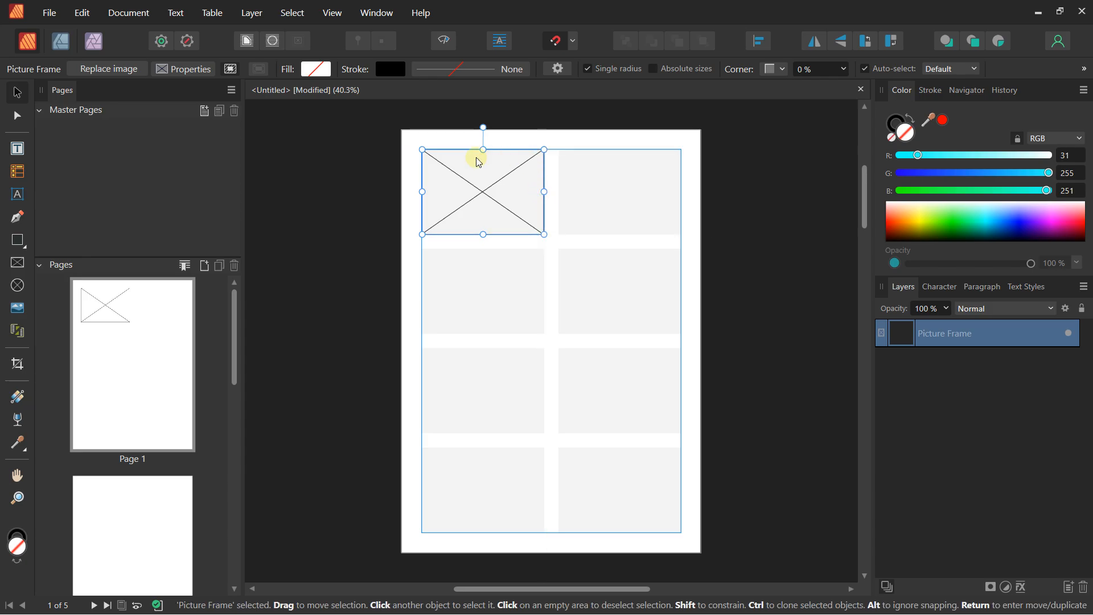
Place the Temple 1 image in the picture frame, adjust its scale and position inside the frame, and deselect it.
{"action": "left_click", "coordinate": [94, 68]}
{"action": "left_click_drag", "start_coordinate": [593, 227], "coordinate": [602, 377]}
{"action": "double_click", "coordinate": [549, 291]}
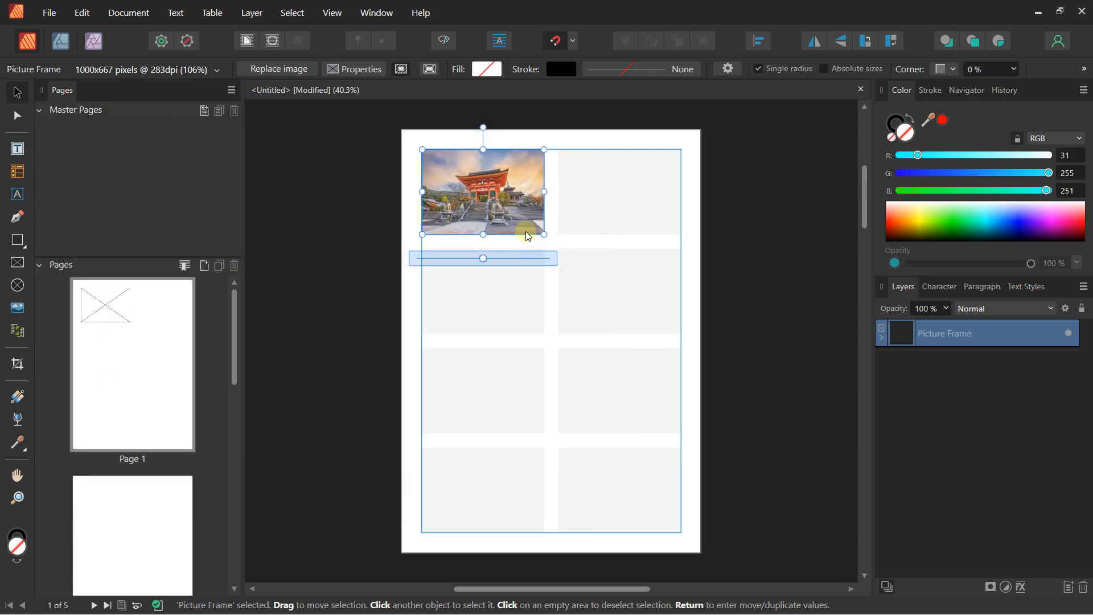
{"action": "left_click_drag", "start_coordinate": [483, 255], "coordinate": [449, 259]}
{"action": "left_click_drag", "start_coordinate": [483, 208], "coordinate": [484, 211]}
{"action": "left_click", "coordinate": [375, 221]}
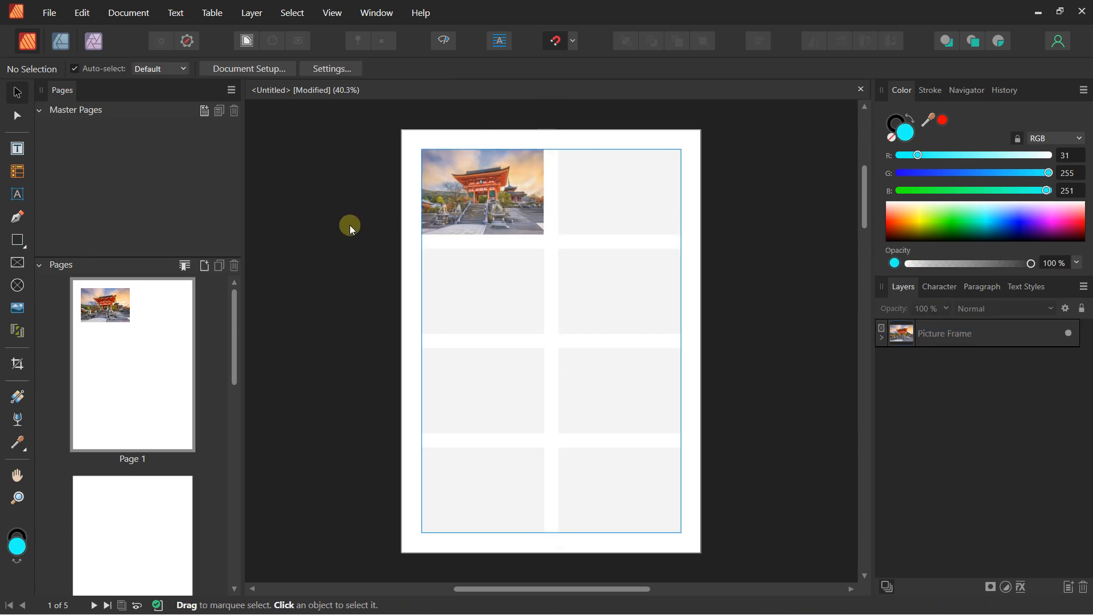
Draw a picture frame in the second-row cell of the left column and duplicate it into the third and fourth rows.
{"action": "left_click", "coordinate": [17, 261]}
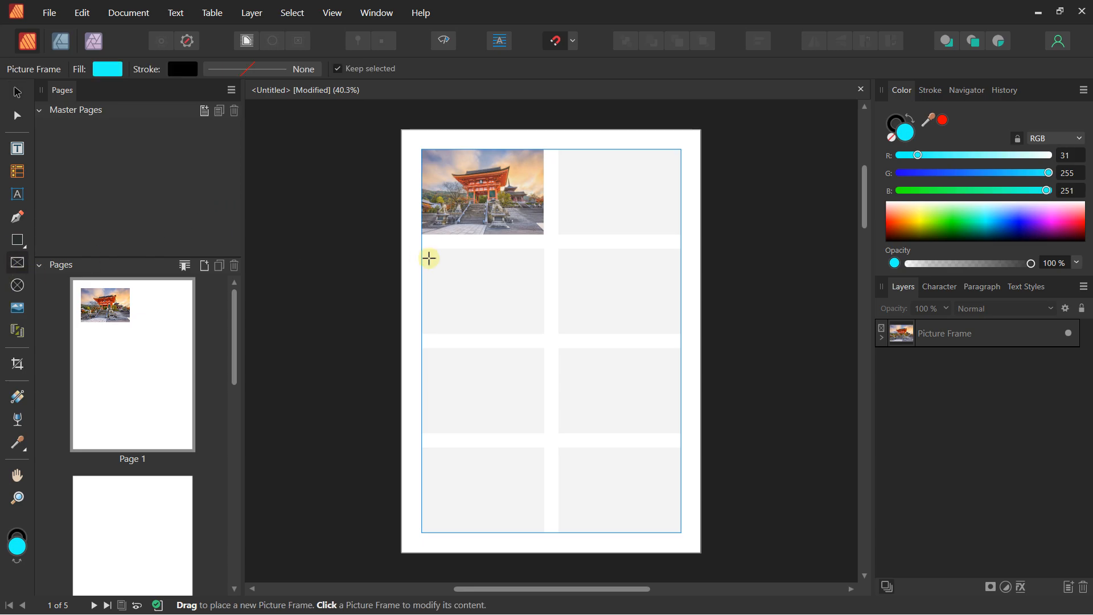
{"action": "mouse_move", "coordinate": [422, 249]}
{"action": "left_mouse_down"}
{"action": "mouse_move", "coordinate": [490, 326]}
{"action": "mouse_move", "coordinate": [545, 334]}
{"action": "left_mouse_up"}
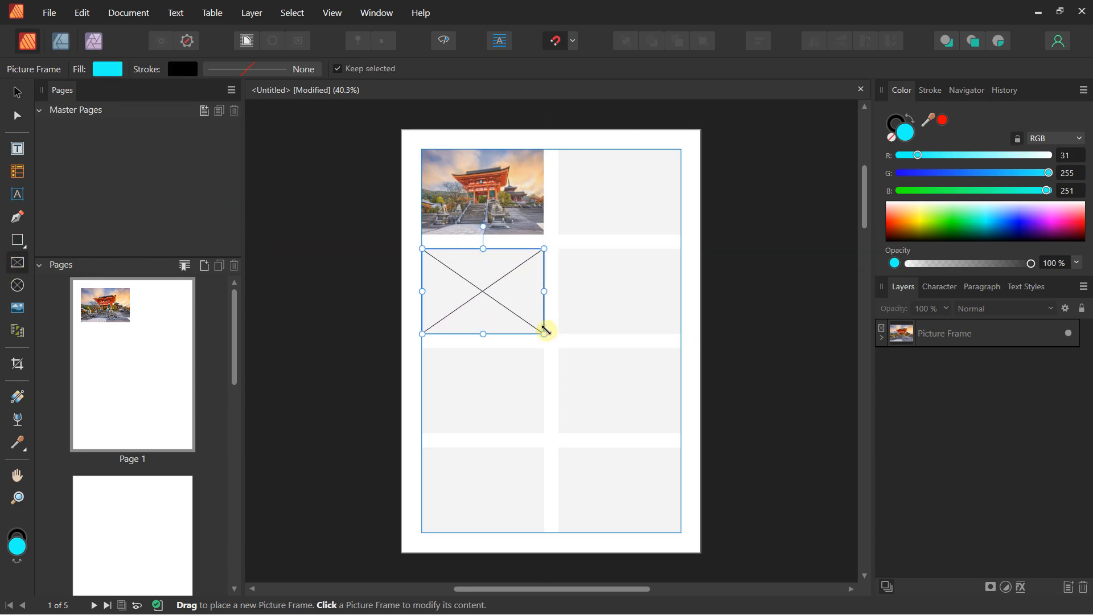
{"action": "left_click", "coordinate": [10, 93]}
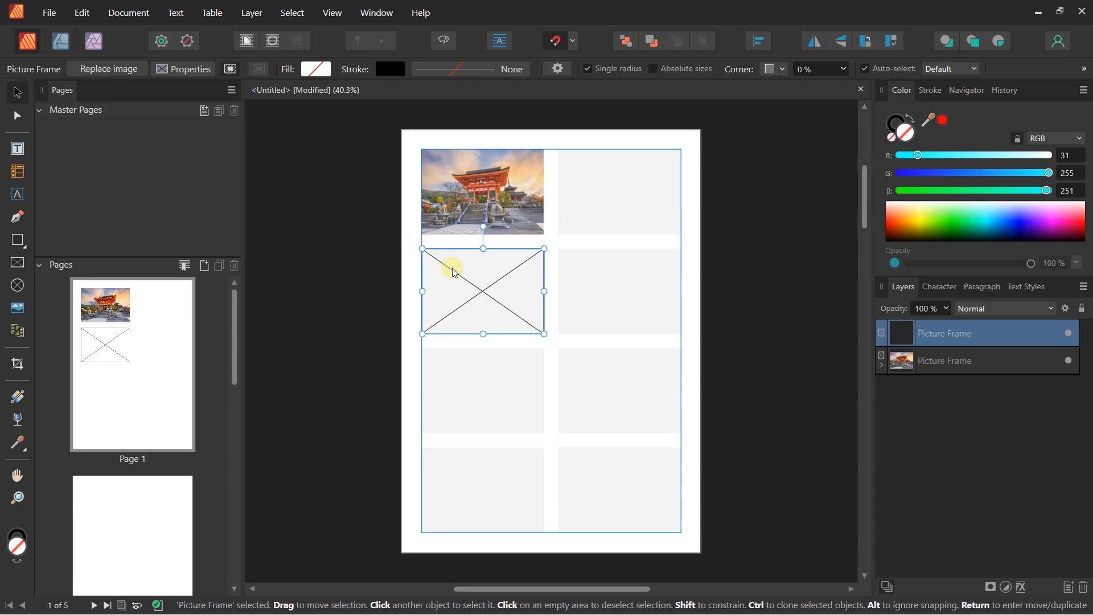
{"action": "left_click_drag", "start_coordinate": [460, 278], "coordinate": [456, 480]}
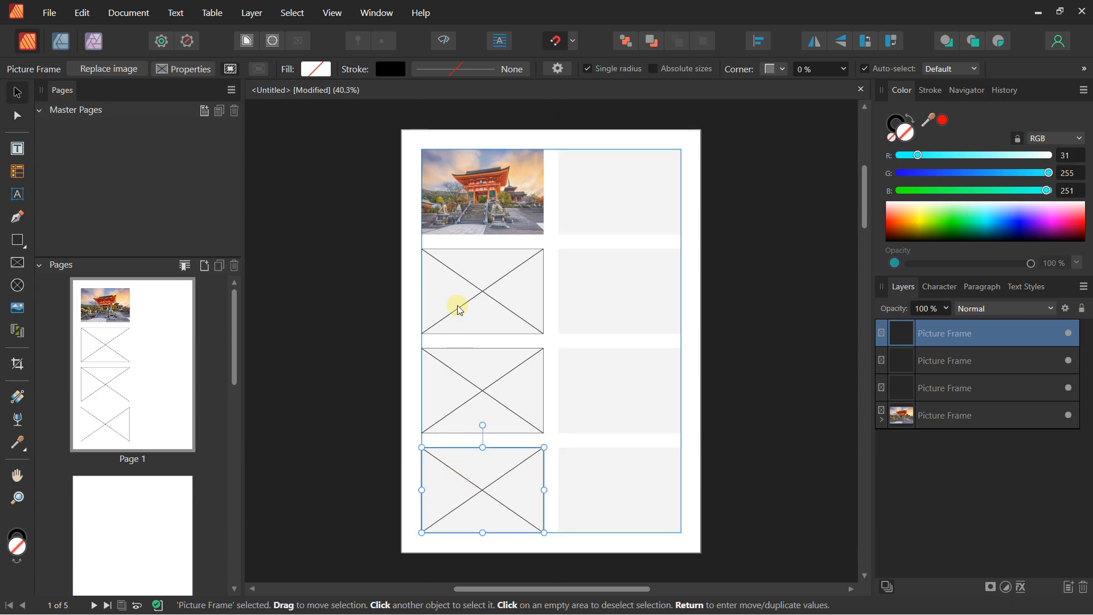
Place the Temple 2 image in the second-row picture frame.
{"action": "left_click", "coordinate": [475, 295]}
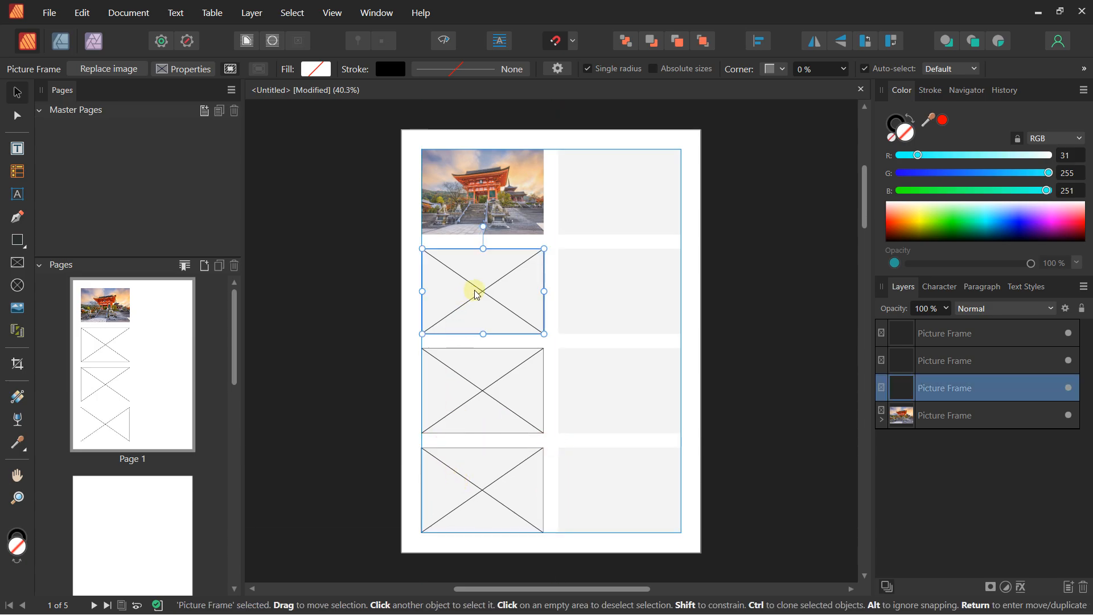
{"action": "left_click", "coordinate": [125, 71]}
{"action": "left_click_drag", "start_coordinate": [592, 246], "coordinate": [601, 394]}
{"action": "double_click", "coordinate": [233, 370]}
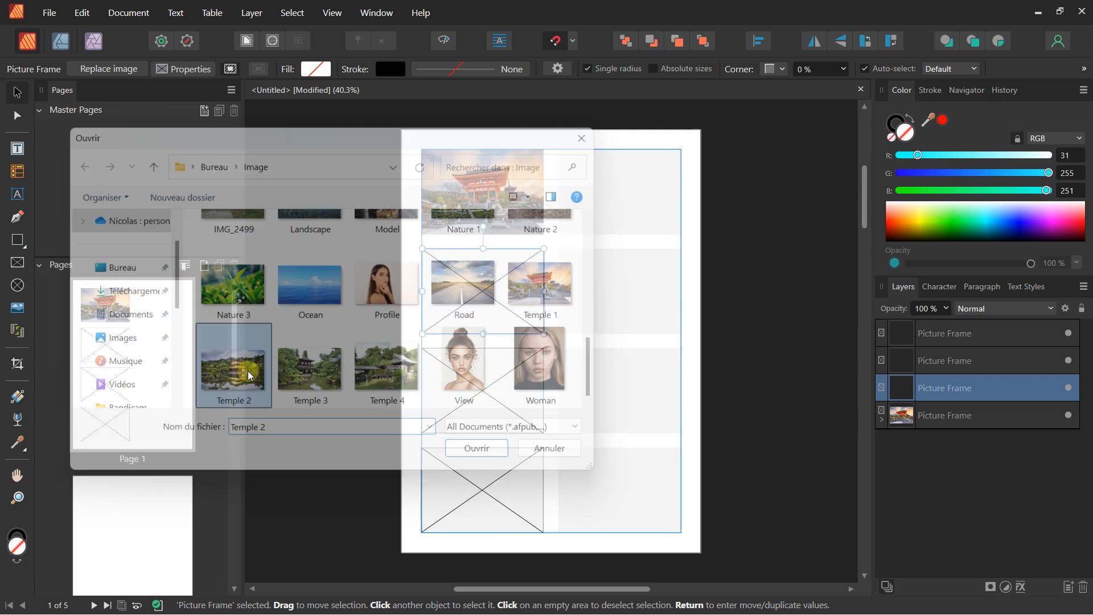
Place the Temple 3 image in the third-row picture frame.
{"action": "left_click", "coordinate": [462, 378]}
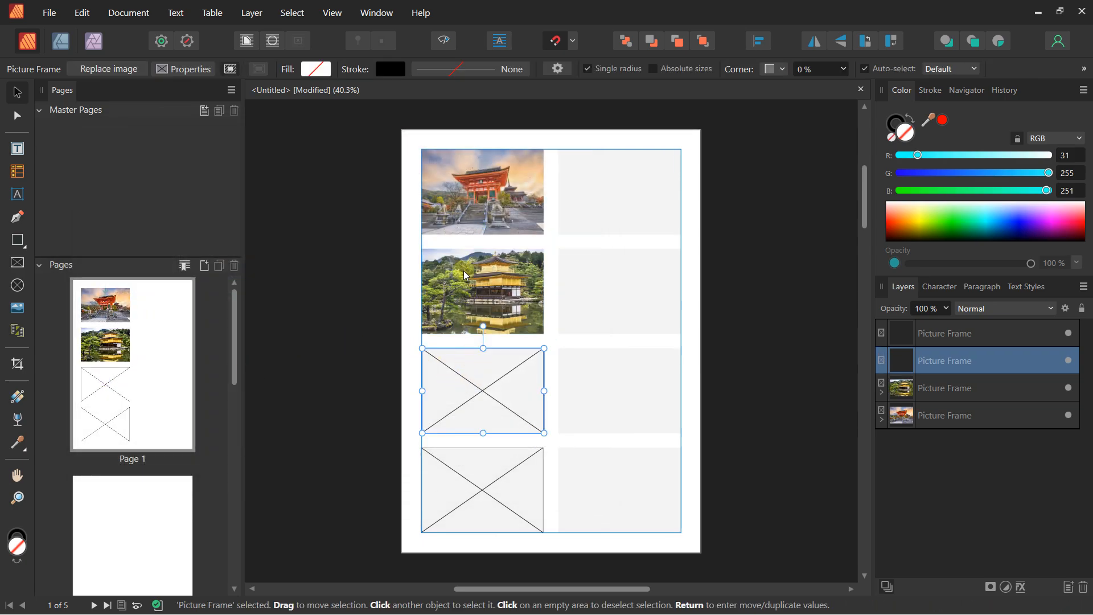
{"action": "left_click", "coordinate": [108, 69]}
{"action": "scroll", "coordinate": [399, 273], "scroll_direction": "down", "scroll_amount": 10}
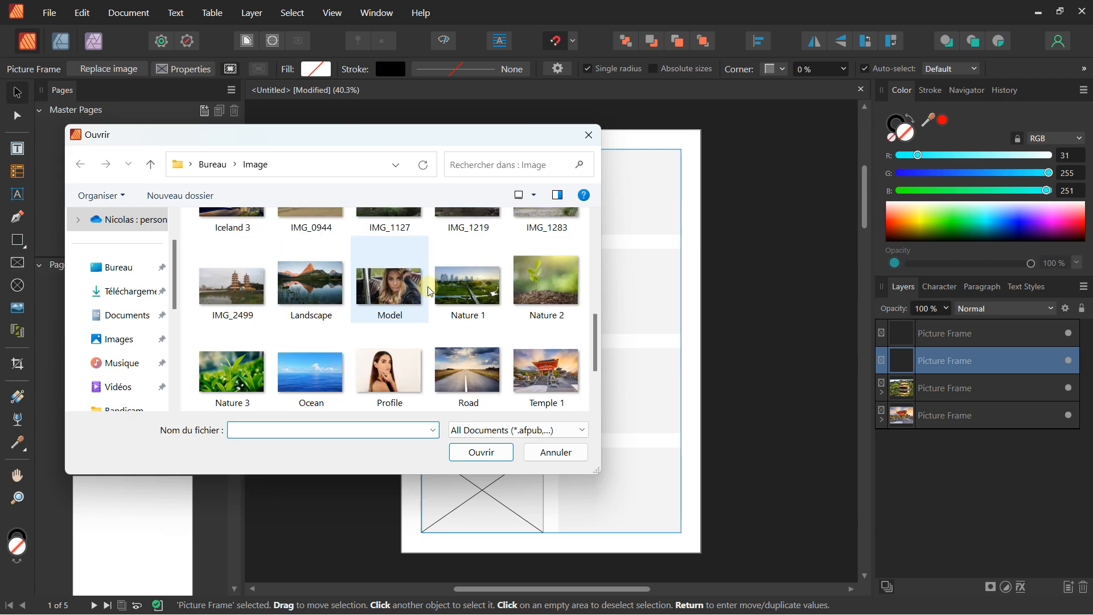
{"action": "double_click", "coordinate": [310, 369]}
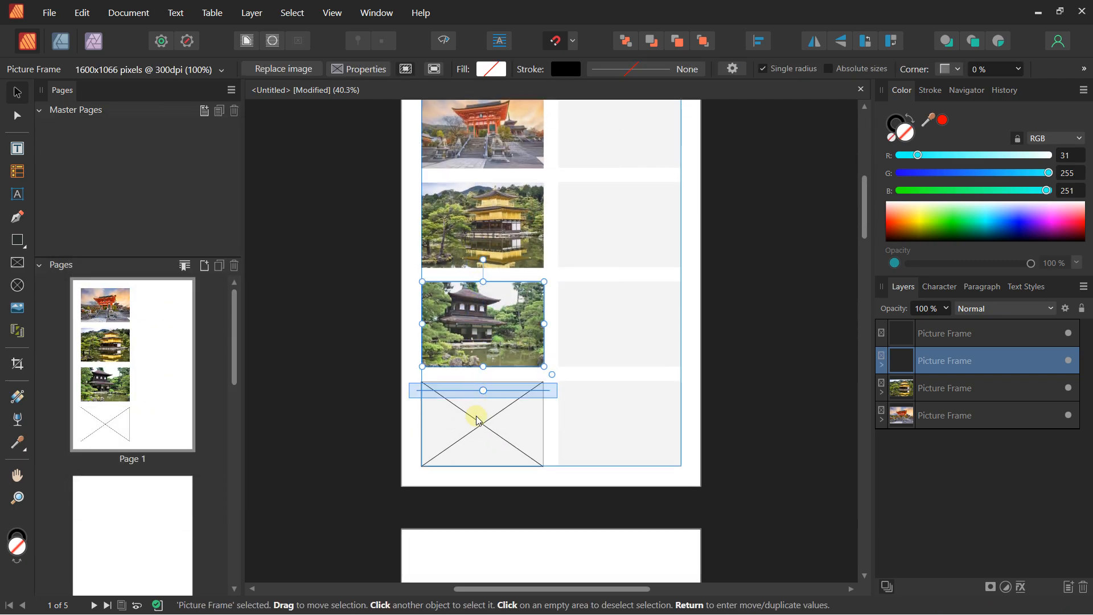
Place the Temple 4 image in the fourth-row picture frame of the left column.
{"action": "left_click", "coordinate": [478, 424]}
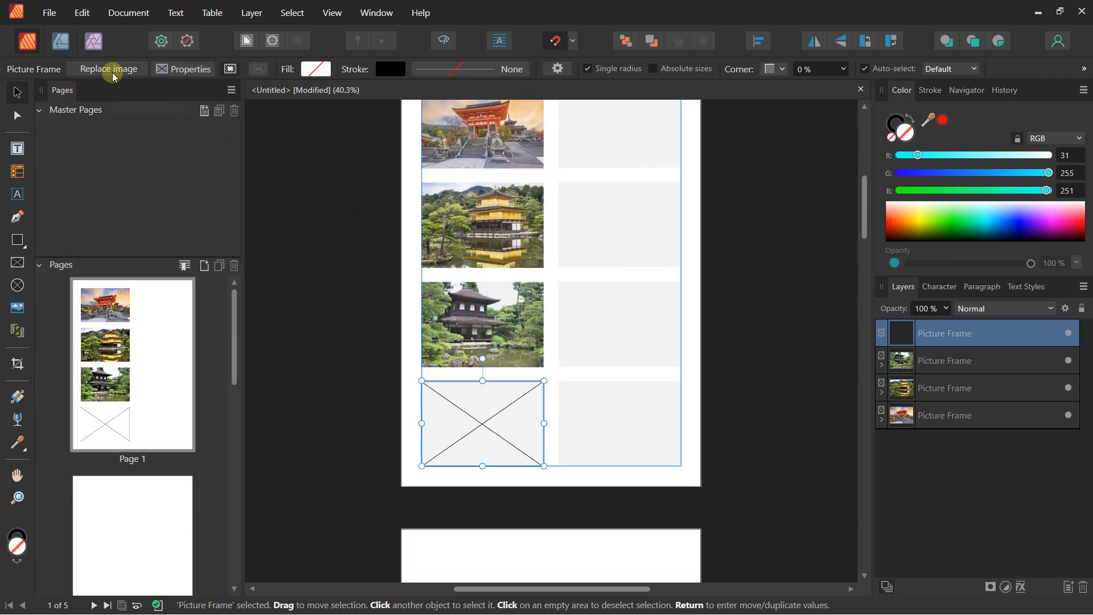
{"action": "left_click", "coordinate": [110, 69]}
{"action": "scroll", "coordinate": [341, 318], "scroll_direction": "down", "scroll_amount": 5}
{"action": "left_click", "coordinate": [368, 382]}
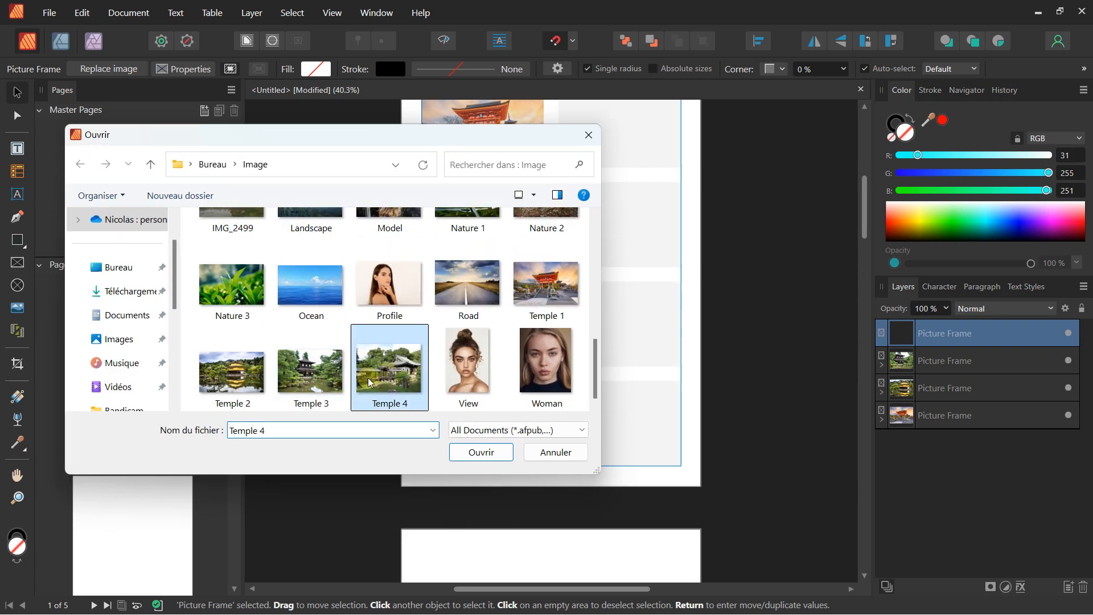
{"action": "double_click", "coordinate": [369, 381]}
Move the Temple 4 frame out of its cell and back to the fourth row, and select the image inside it.
{"action": "left_click_drag", "start_coordinate": [483, 492], "coordinate": [493, 491]}
{"action": "left_click_drag", "start_coordinate": [494, 439], "coordinate": [693, 338]}
{"action": "left_click", "coordinate": [344, 393]}
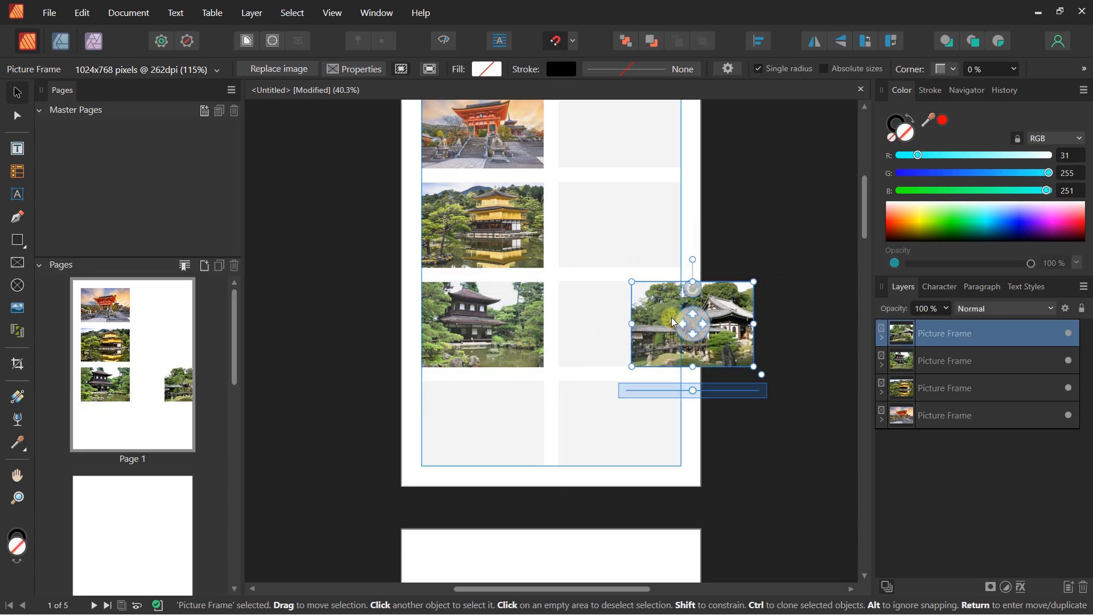
{"action": "left_click_drag", "start_coordinate": [658, 317], "coordinate": [476, 437]}
{"action": "double_click", "coordinate": [443, 410]}
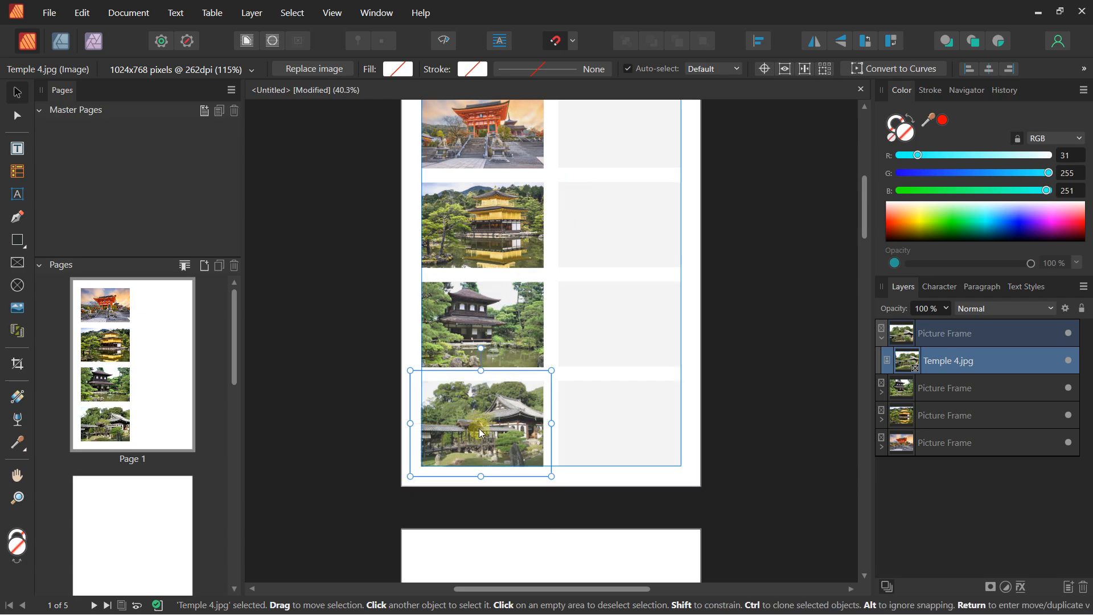
Add the artistic text "TITRE" in the first cell of the right column and enlarge it to about 70 pt.
{"action": "scroll", "coordinate": [559, 342], "scroll_direction": "up", "scroll_amount": 3}
{"action": "left_click_drag", "start_coordinate": [581, 207], "coordinate": [513, 444]}
{"action": "scroll", "coordinate": [513, 441], "scroll_direction": "down", "scroll_amount": 1}
{"action": "left_click_drag", "start_coordinate": [507, 283], "coordinate": [481, 383]}
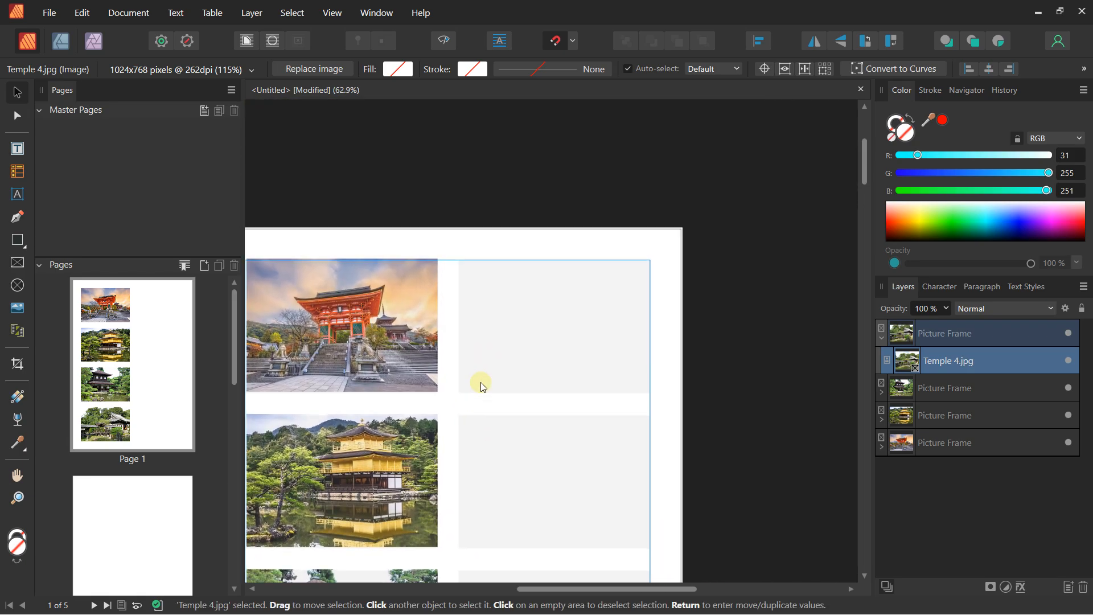
{"action": "left_click", "coordinate": [481, 186]}
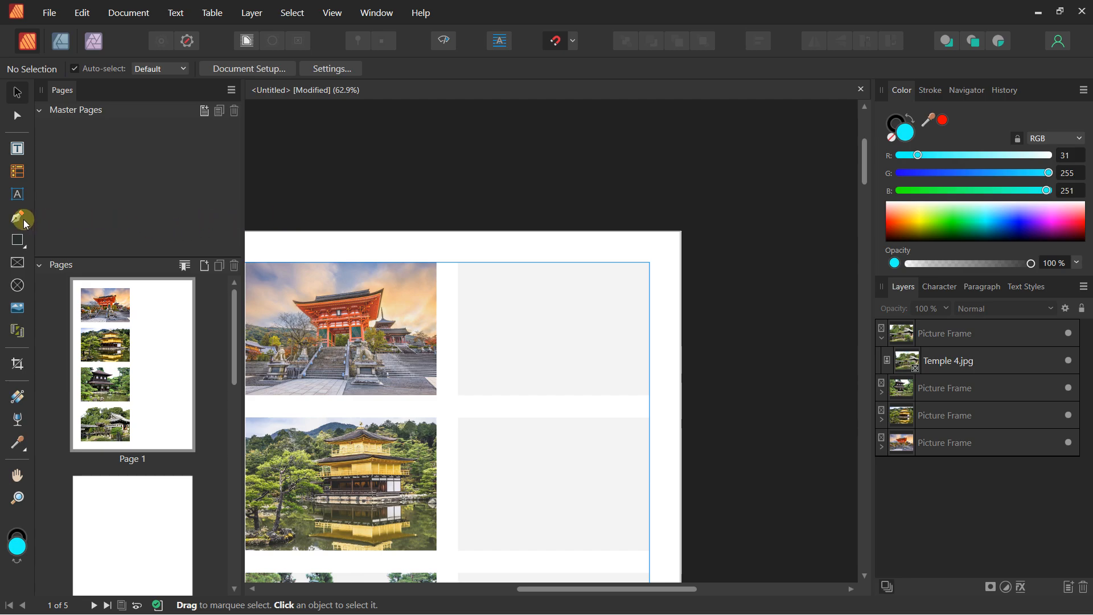
{"action": "left_click", "coordinate": [17, 194]}
{"action": "left_click_drag", "start_coordinate": [486, 300], "coordinate": [506, 311]}
{"action": "type", "text": "TITRE"}
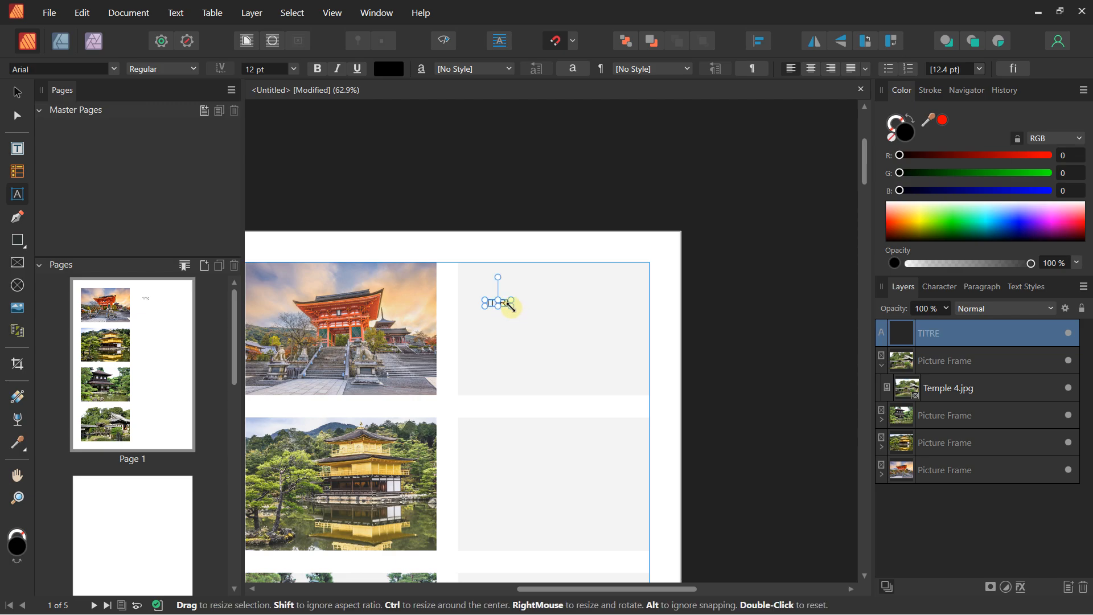
{"action": "left_click_drag", "start_coordinate": [511, 306], "coordinate": [634, 361]}
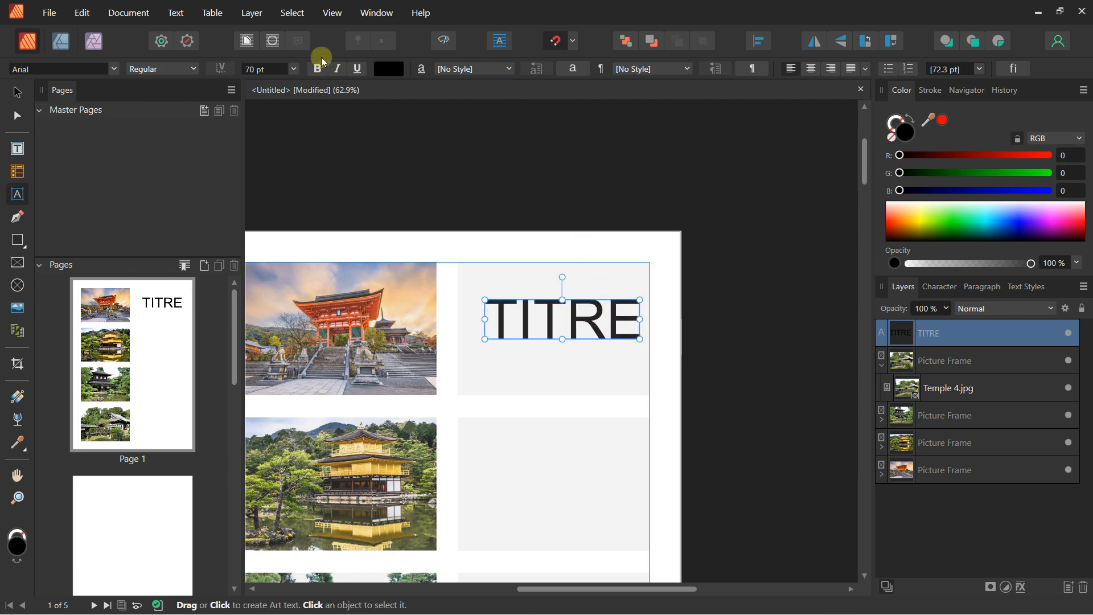
Examine the character, paragraph and text style settings available for the TITRE text, and return to the layers list.
{"action": "left_click", "coordinate": [938, 291]}
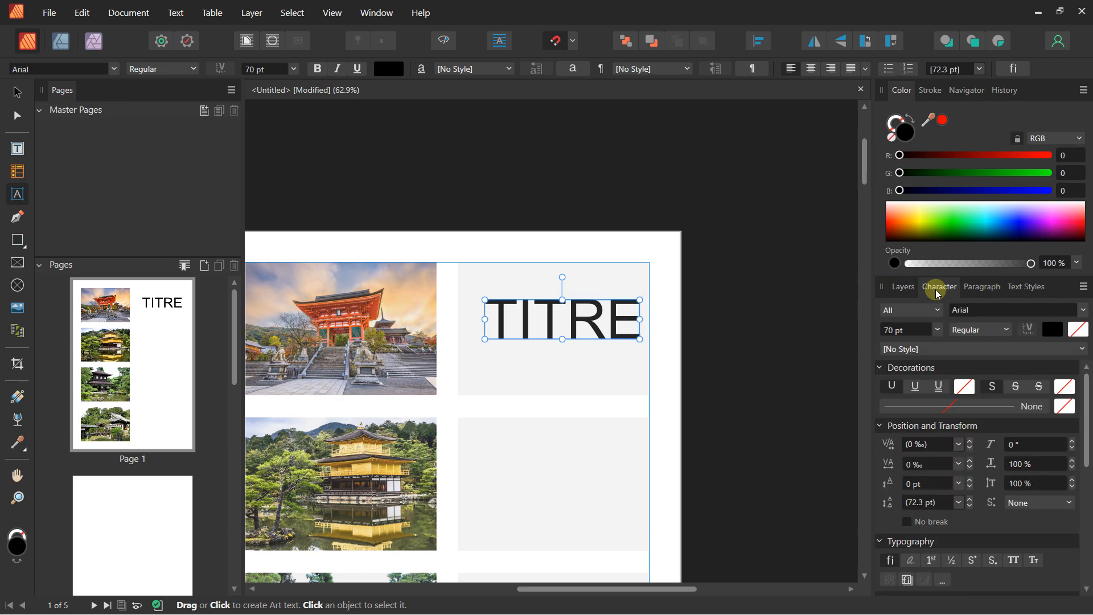
{"action": "left_click", "coordinate": [978, 287]}
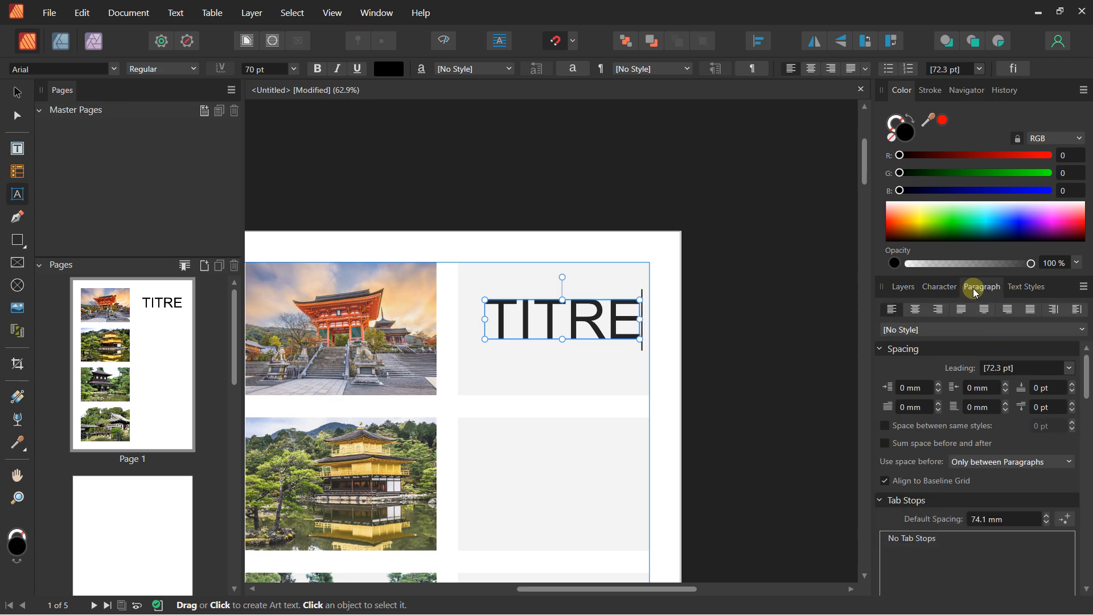
{"action": "left_click", "coordinate": [1019, 288]}
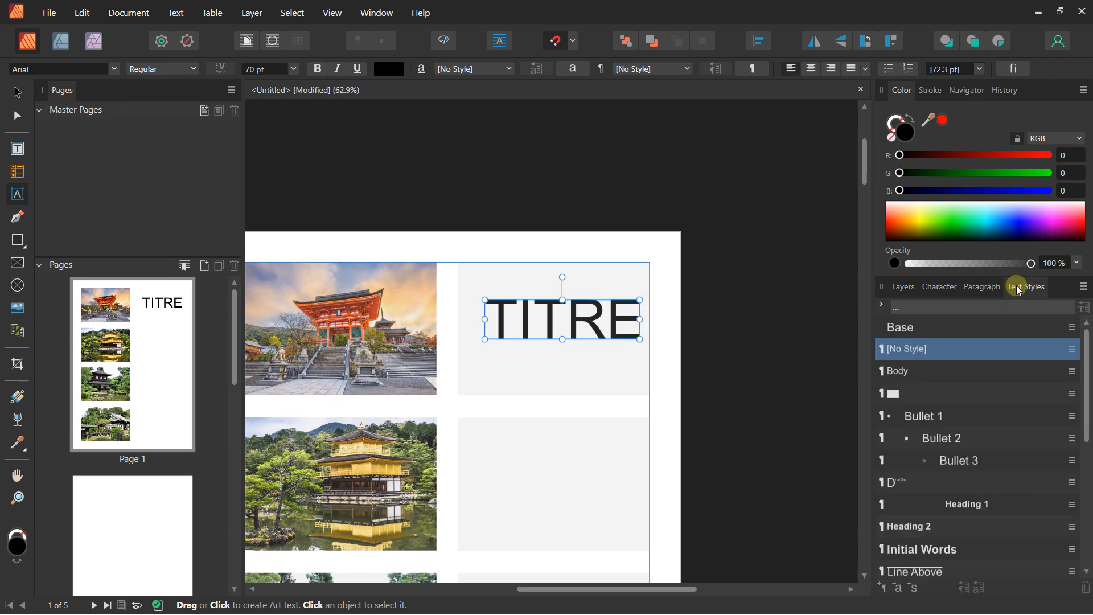
{"action": "left_click", "coordinate": [905, 287]}
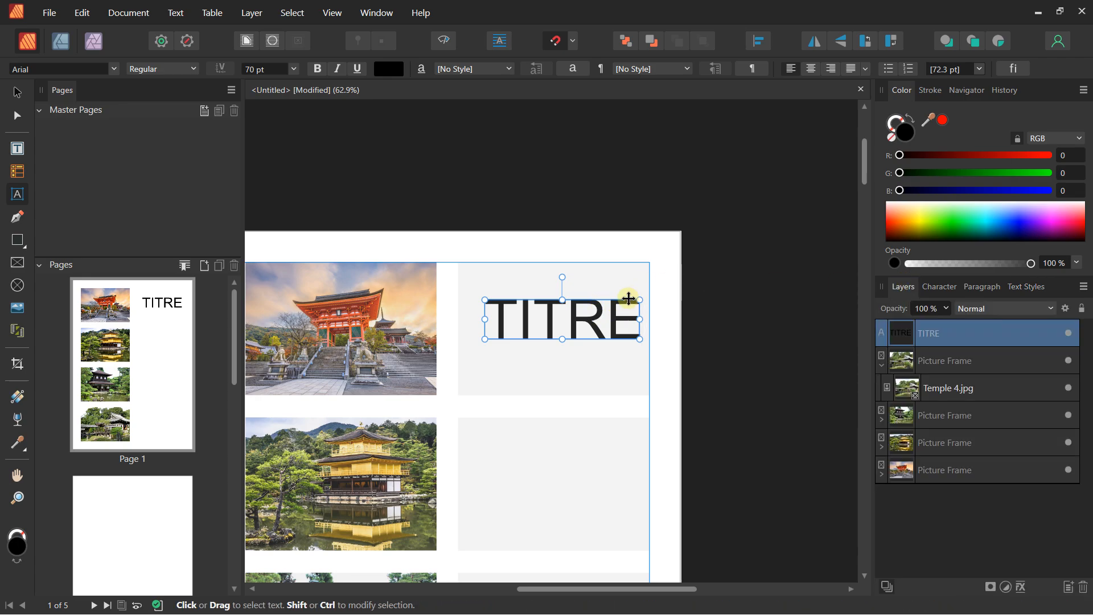
Delete the TITRE text from the first cell of the right column.
{"action": "left_click", "coordinate": [12, 92]}
{"action": "left_click", "coordinate": [539, 315]}
{"action": "key", "text": "Delete"}
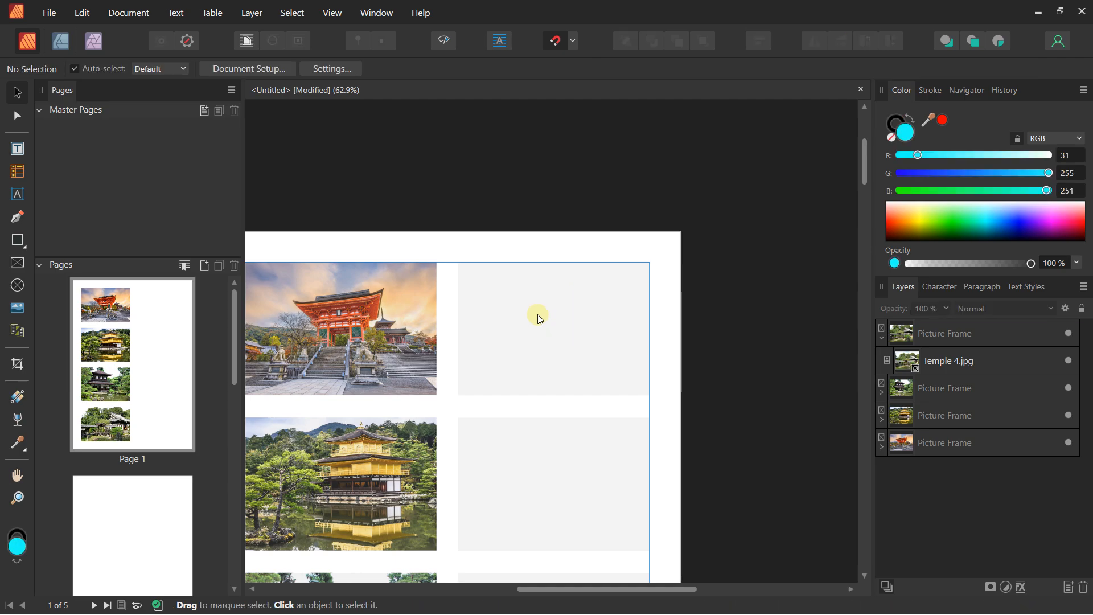
Draw a text frame filling the first cell of the right column and give it justified filler text.
{"action": "left_click", "coordinate": [16, 149]}
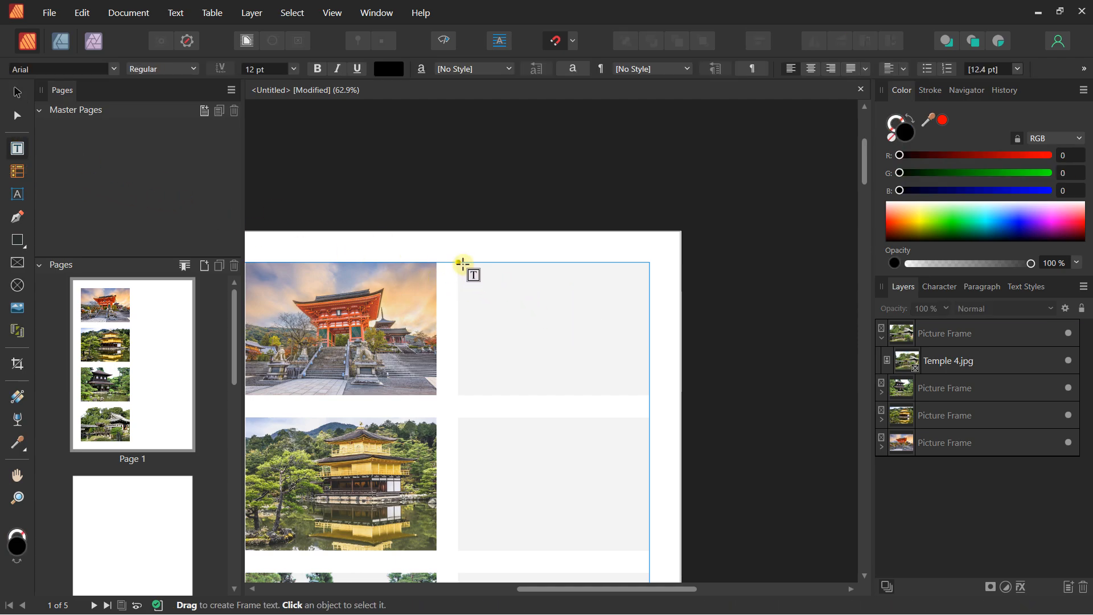
{"action": "left_click_drag", "start_coordinate": [459, 262], "coordinate": [649, 395]}
{"action": "right_click", "coordinate": [519, 269]}
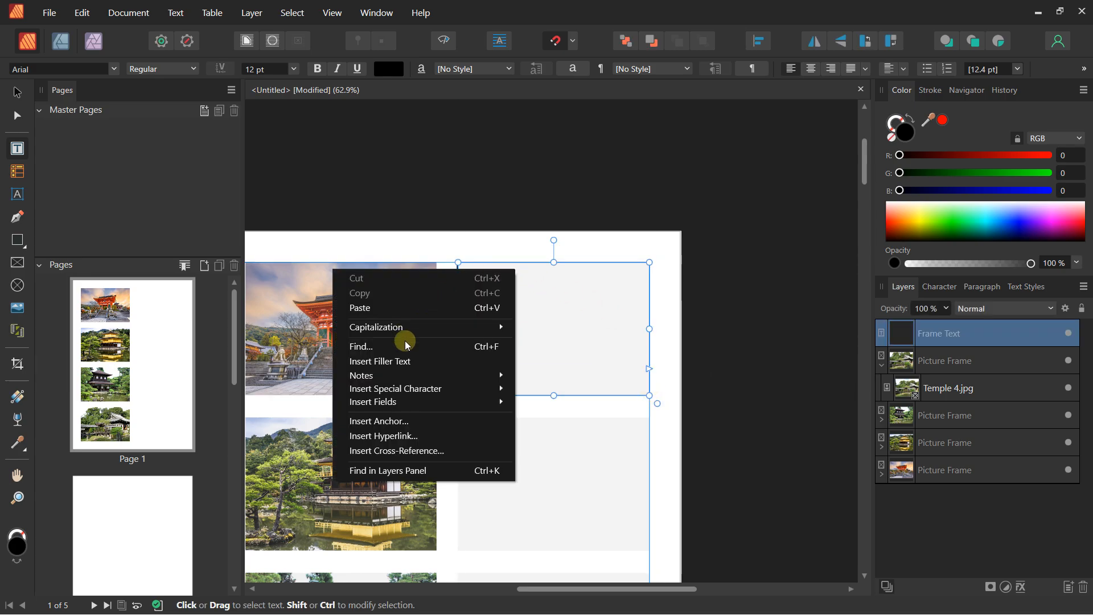
{"action": "left_click", "coordinate": [405, 355]}
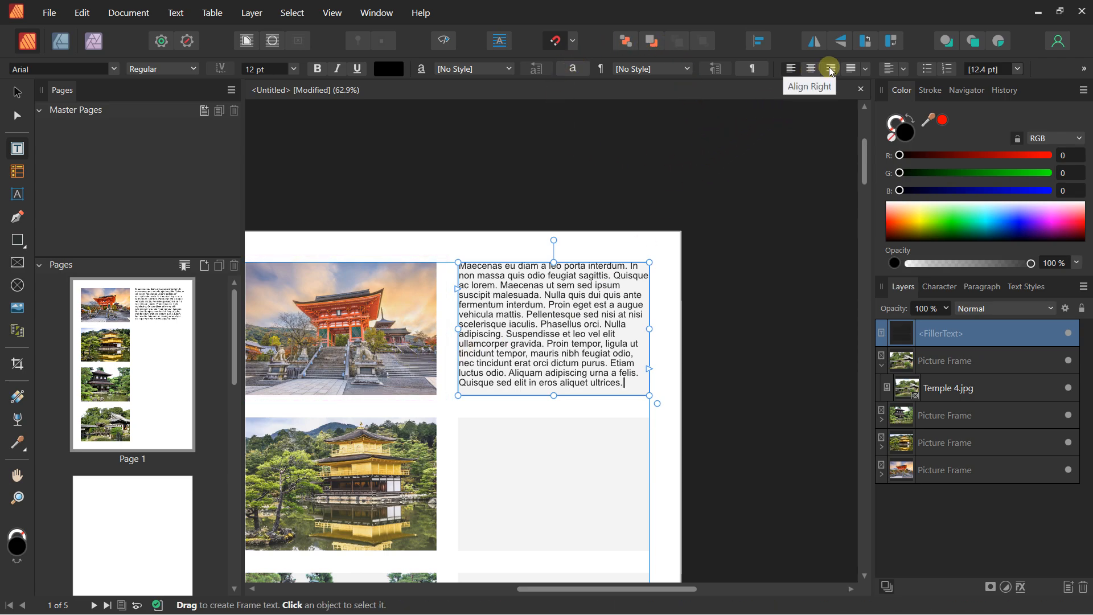
{"action": "left_click", "coordinate": [851, 68]}
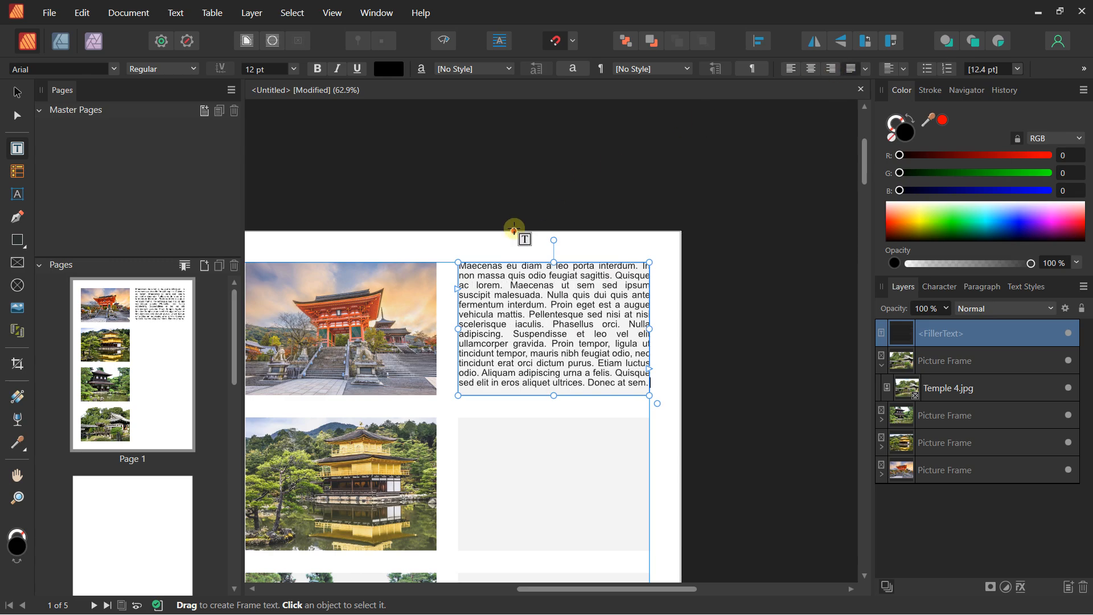
Duplicate the filler text frame into the second, third and fourth cells of the right column and deselect it.
{"action": "left_click", "coordinate": [14, 95]}
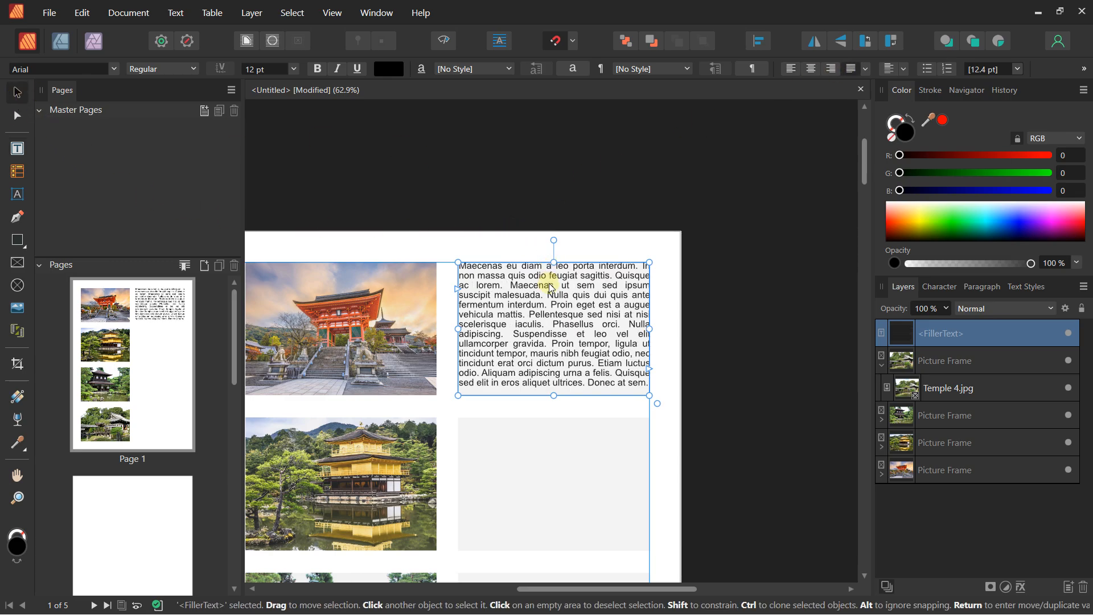
{"action": "scroll", "coordinate": [545, 284], "scroll_direction": "down", "scroll_amount": 1}
{"action": "left_click_drag", "start_coordinate": [530, 321], "coordinate": [530, 445]}
{"action": "scroll", "coordinate": [544, 323], "scroll_direction": "down", "scroll_amount": 5}
{"action": "left_click_drag", "start_coordinate": [529, 322], "coordinate": [523, 447]}
{"action": "scroll", "coordinate": [518, 365], "scroll_direction": "down", "scroll_amount": 3}
{"action": "left_click_drag", "start_coordinate": [517, 329], "coordinate": [517, 453]}
{"action": "left_click", "coordinate": [645, 264]}
{"action": "scroll", "coordinate": [644, 263], "scroll_direction": "up", "scroll_amount": 3}
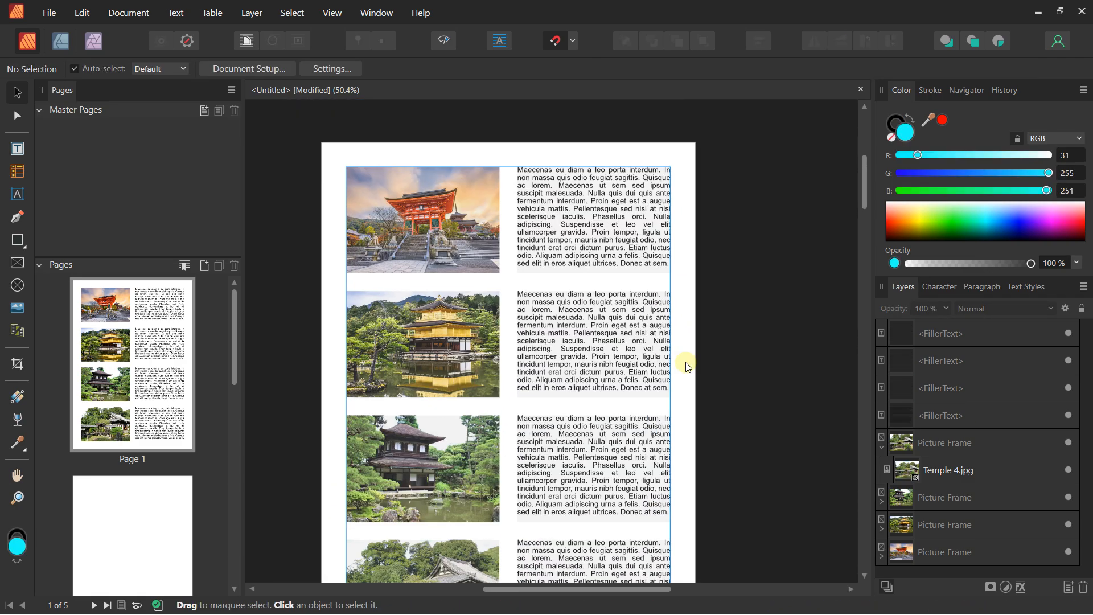
Switch preview mode on and off to inspect the page layout without its guides and frame outlines.
{"action": "left_click", "coordinate": [442, 43]}
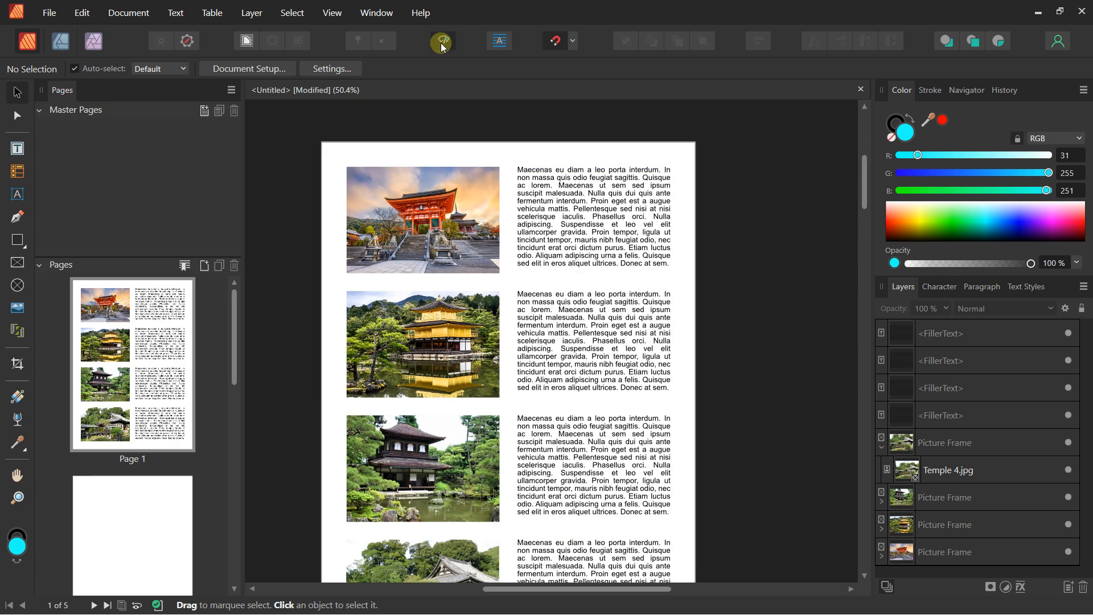
{"action": "left_click", "coordinate": [442, 45]}
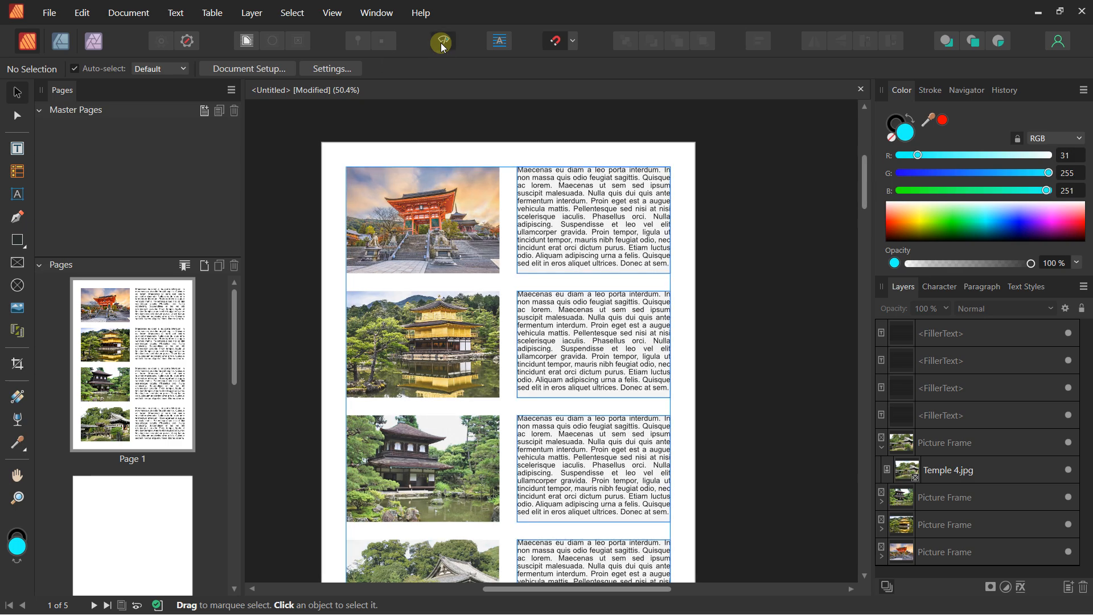
{"action": "left_click", "coordinate": [442, 46]}
{"action": "scroll", "coordinate": [501, 245], "scroll_direction": "down", "scroll_amount": 2}
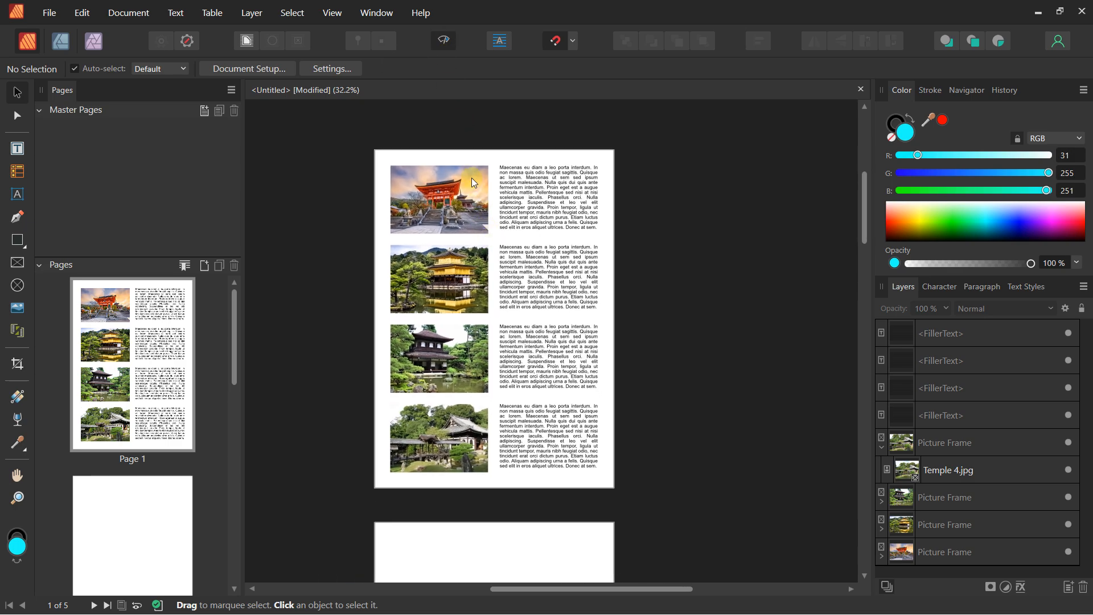
{"action": "left_click", "coordinate": [443, 46]}
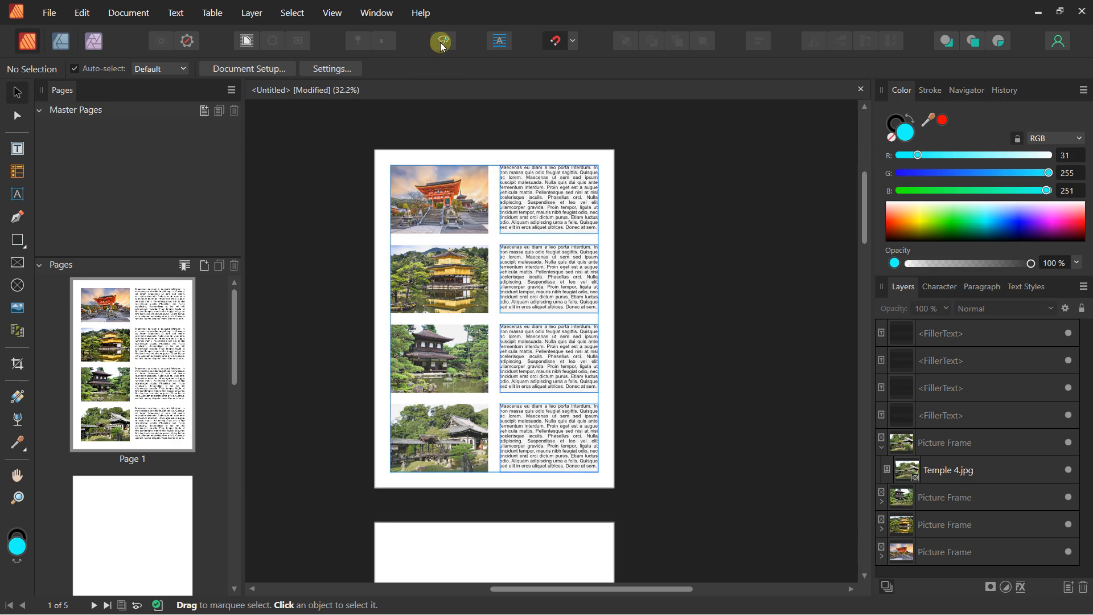
Reset the page guides to 1 column, 1 row and 0 mm margins on all sides.
{"action": "left_click", "coordinate": [331, 12]}
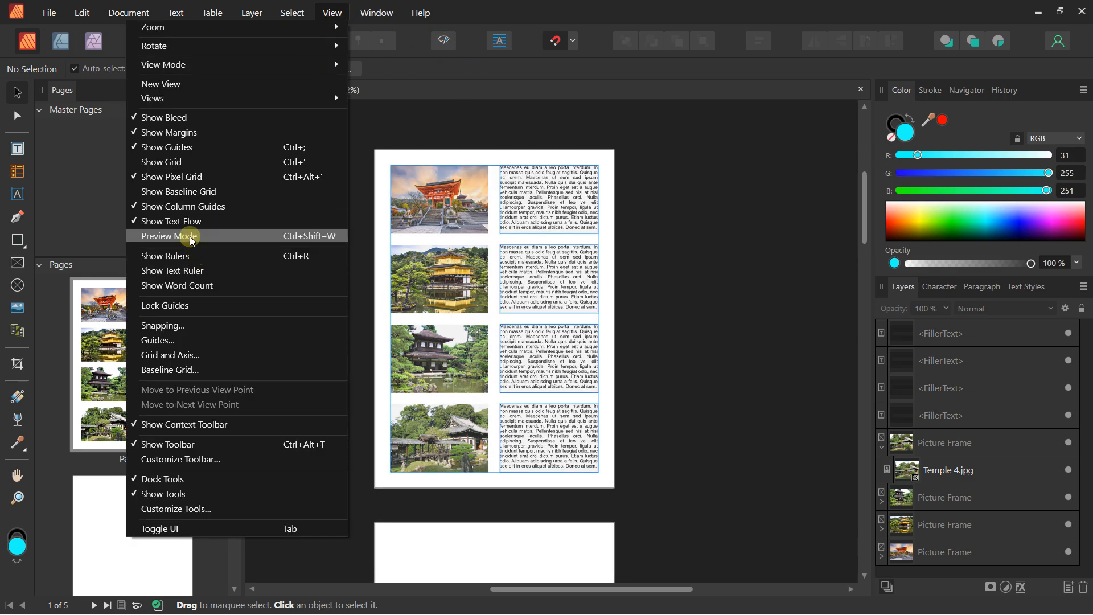
{"action": "left_click", "coordinate": [177, 339]}
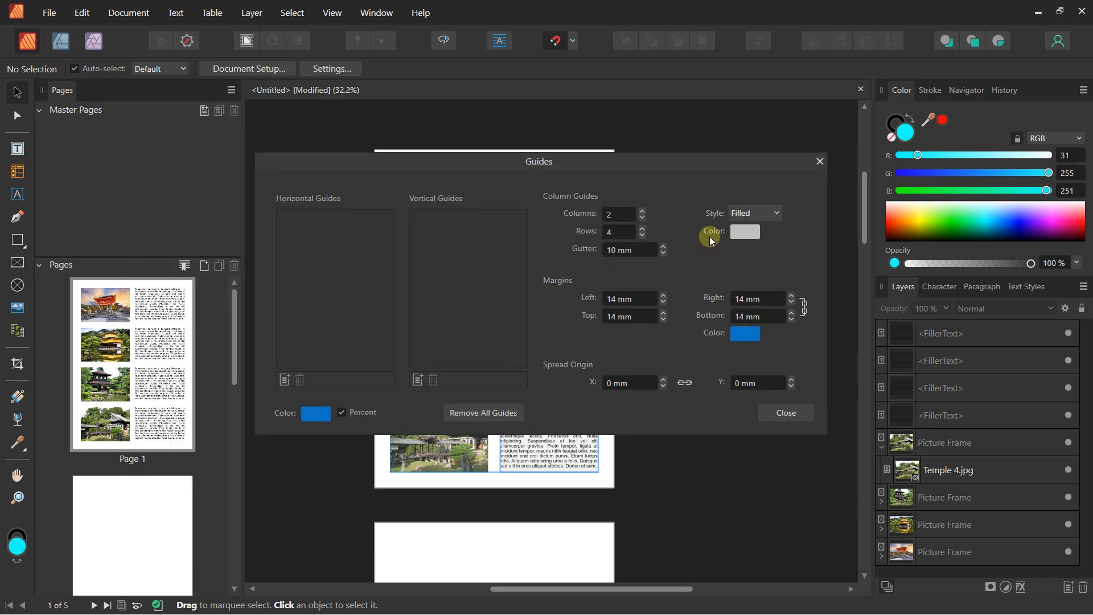
{"action": "left_click", "coordinate": [642, 218]}
{"action": "left_click", "coordinate": [662, 302]}
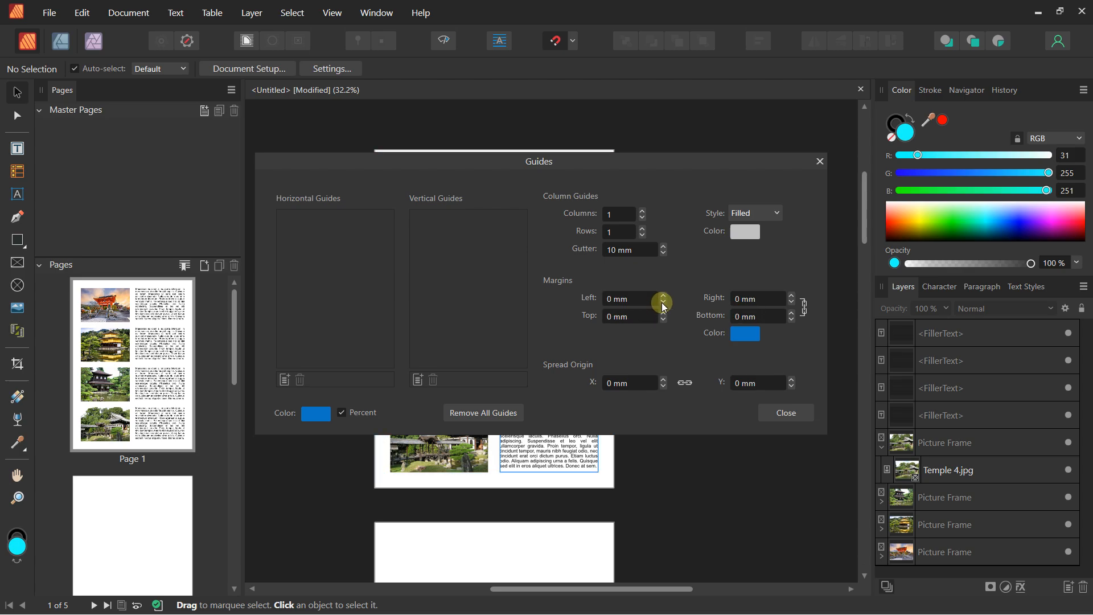
{"action": "left_click", "coordinate": [782, 412]}
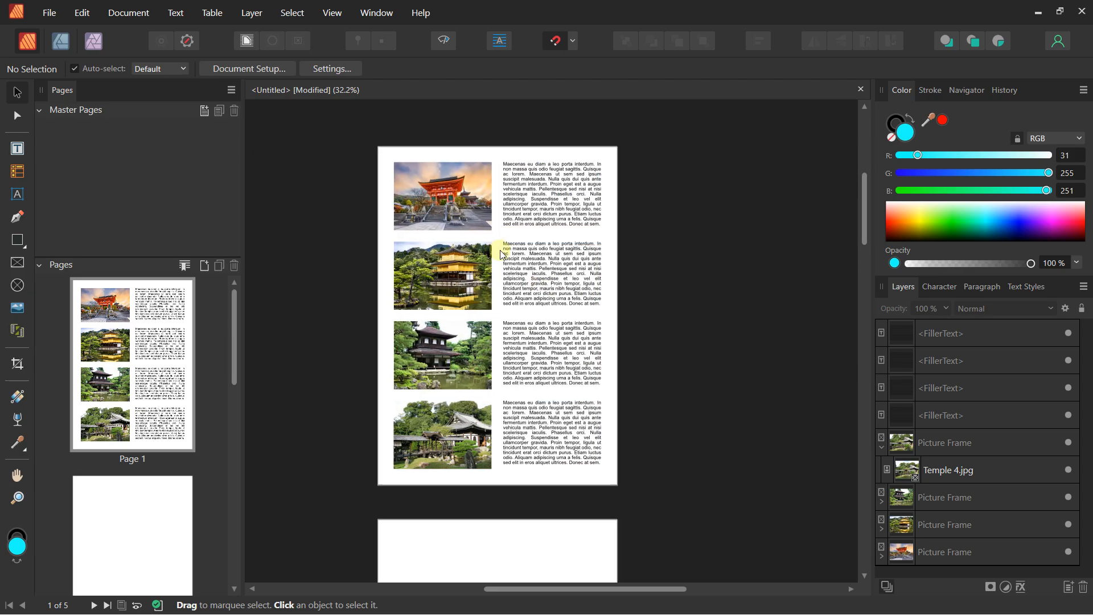
Delete pages 2 to 5, keeping only the page with the temple layout.
{"action": "scroll", "coordinate": [537, 268], "scroll_direction": "down", "scroll_amount": 2}
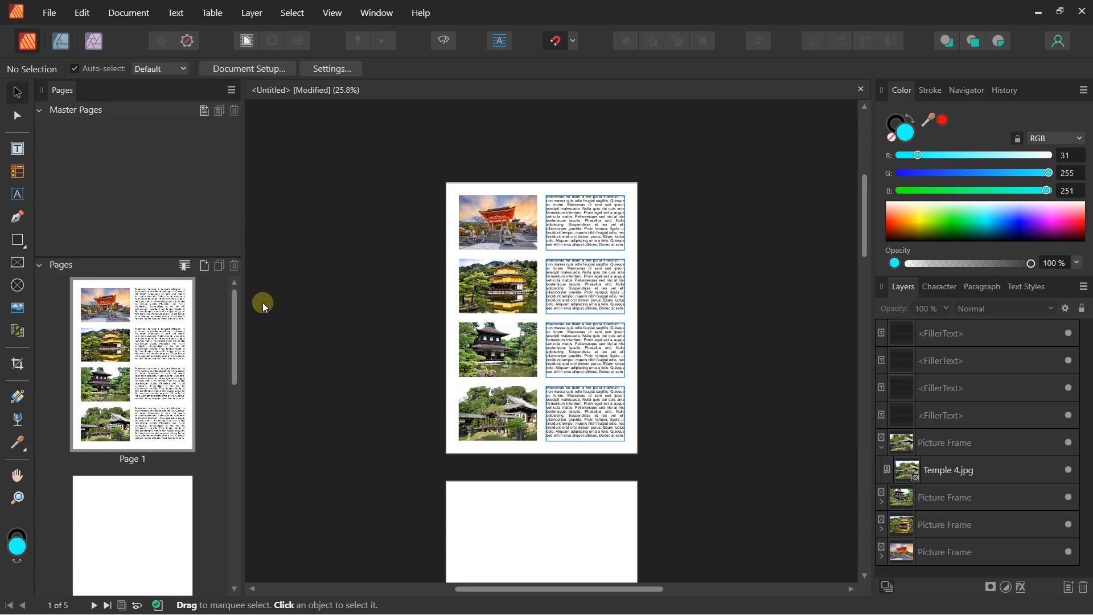
{"action": "left_click_drag", "start_coordinate": [239, 311], "coordinate": [243, 537]}
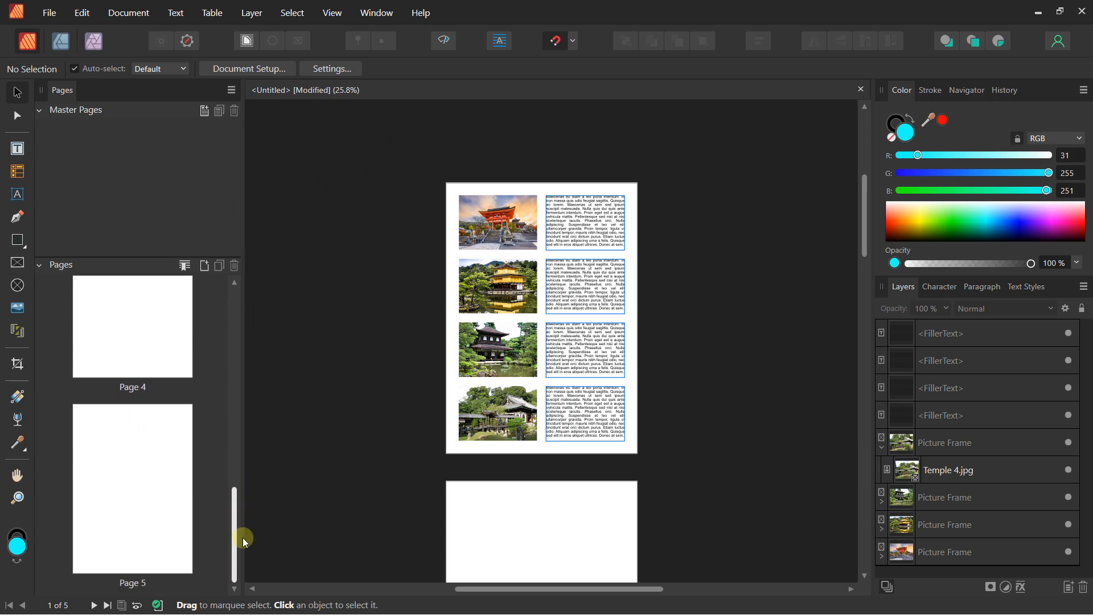
{"action": "left_click", "coordinate": [164, 504]}
{"action": "scroll", "coordinate": [164, 495], "scroll_direction": "up", "scroll_amount": 6}
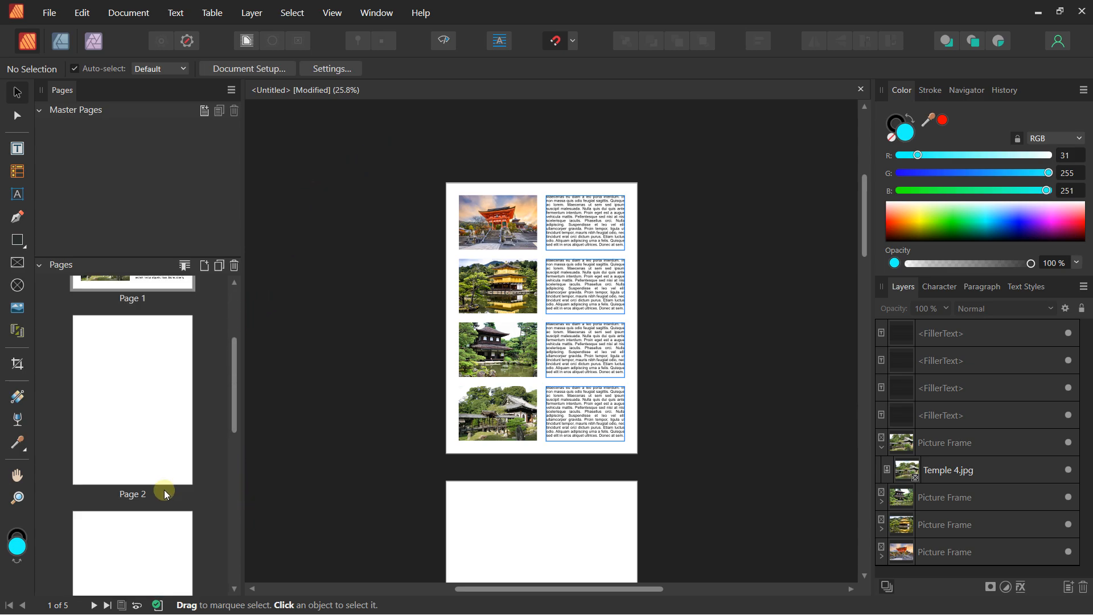
{"action": "scroll", "coordinate": [164, 489], "scroll_direction": "up", "scroll_amount": 2}
{"action": "left_click", "coordinate": [164, 499]}
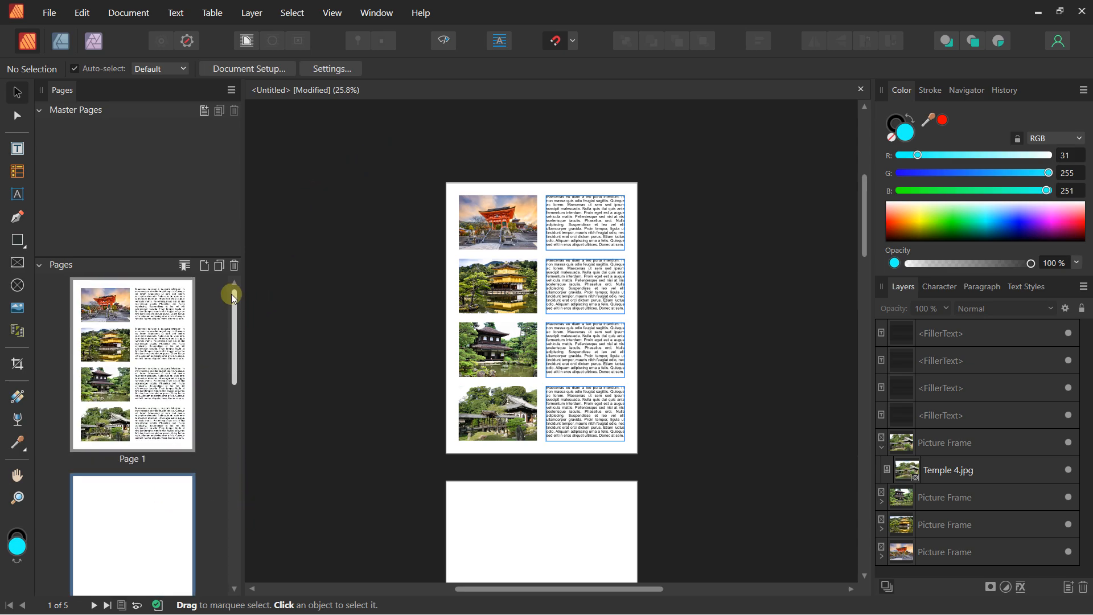
{"action": "left_click", "coordinate": [239, 265]}
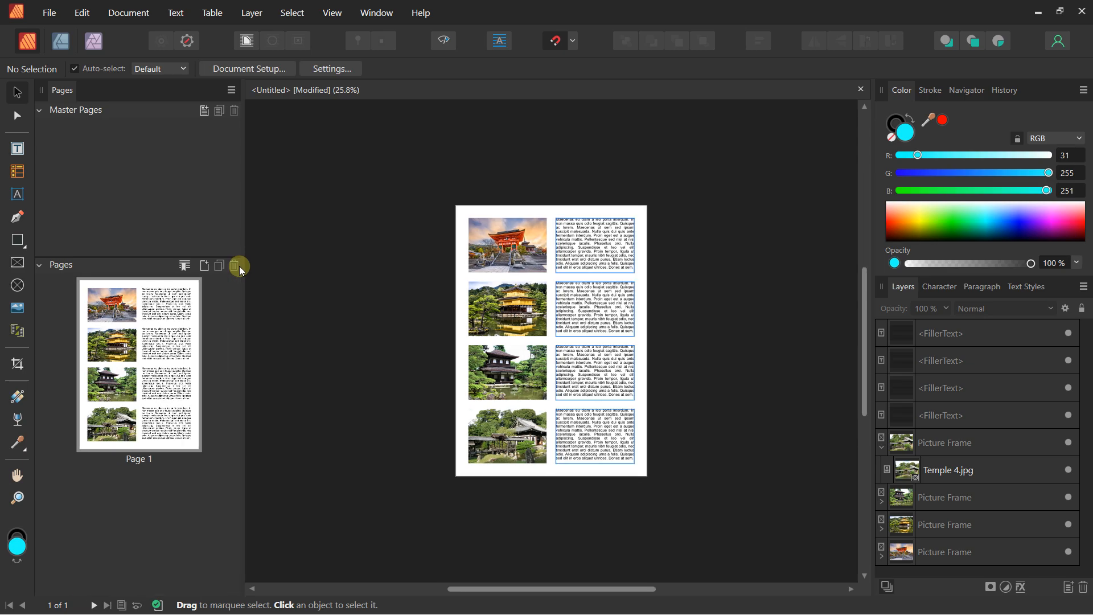
Select all picture and text frames on page 1 and delete them.
{"action": "left_click", "coordinate": [181, 326]}
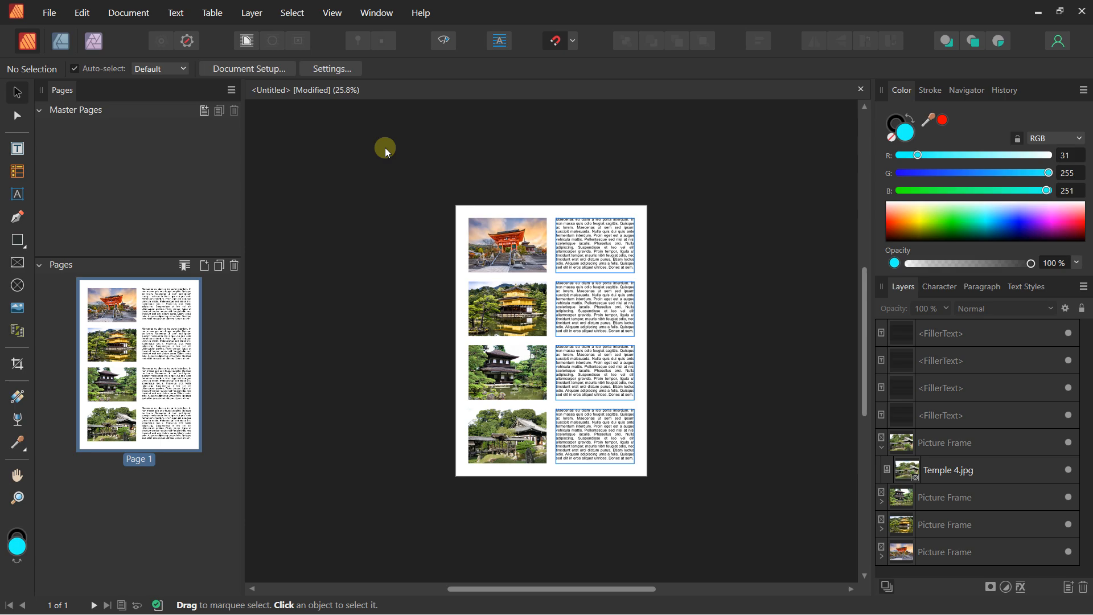
{"action": "left_click_drag", "start_coordinate": [385, 148], "coordinate": [740, 519]}
{"action": "key", "text": "Delete"}
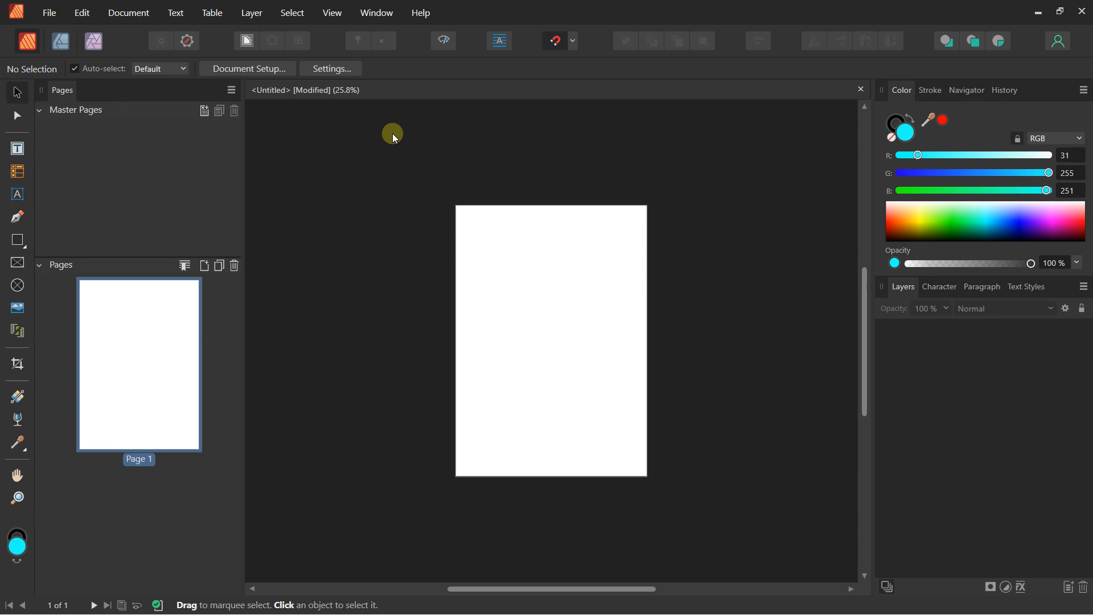
{"action": "left_click_drag", "start_coordinate": [405, 138], "coordinate": [455, 174]}
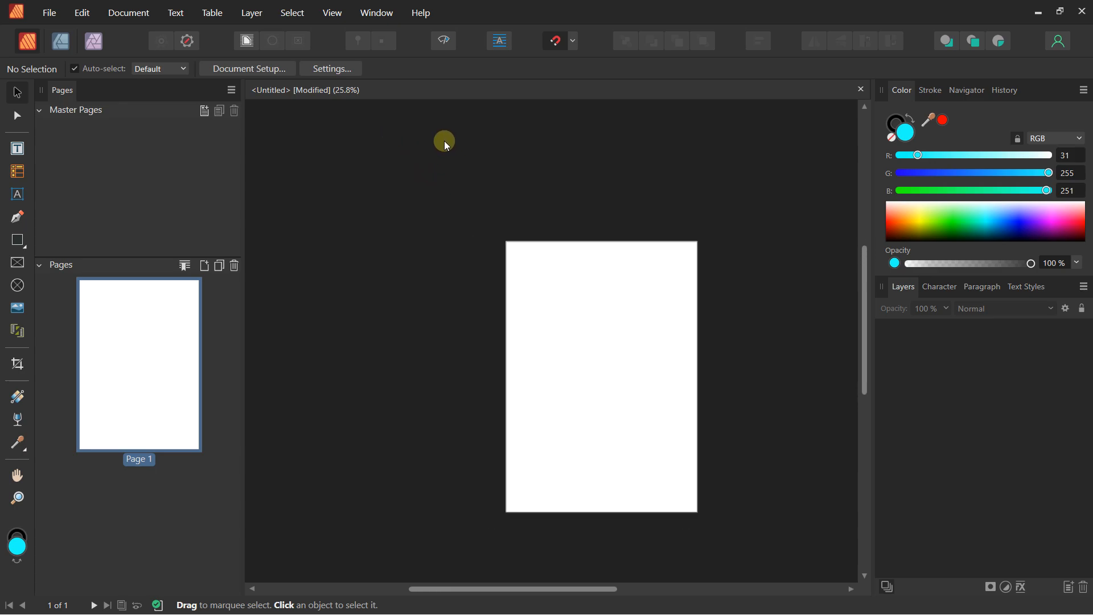